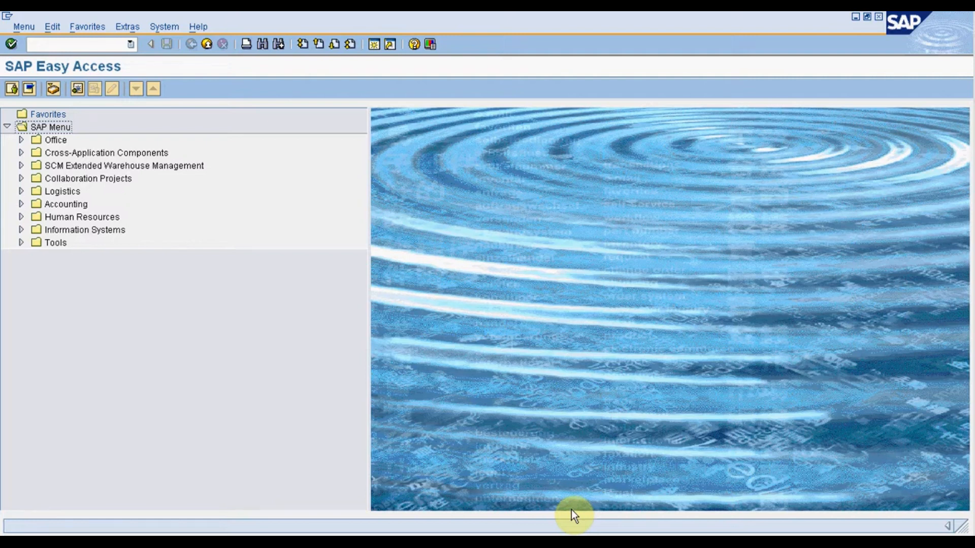
Start transaction VK11 to create condition records.
left_click(98, 40)
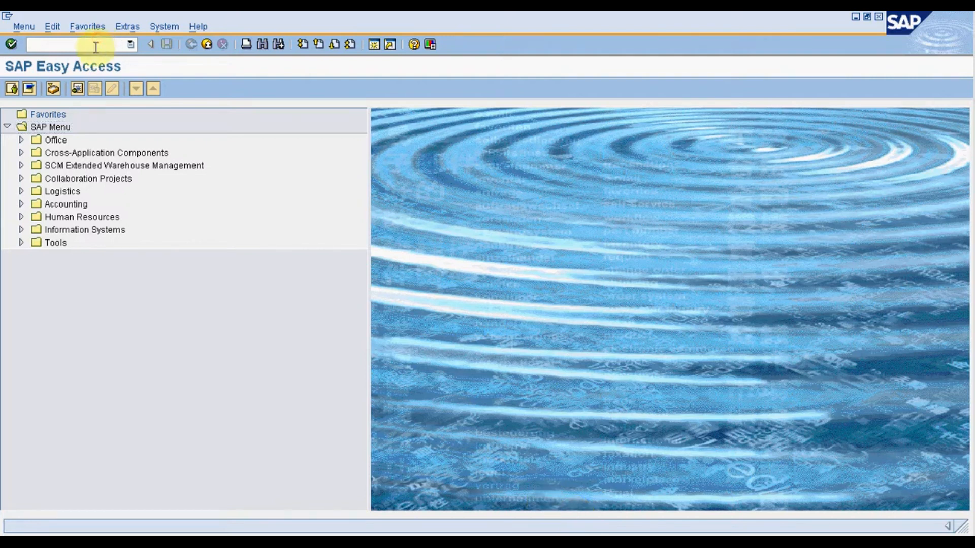
type("vk11")
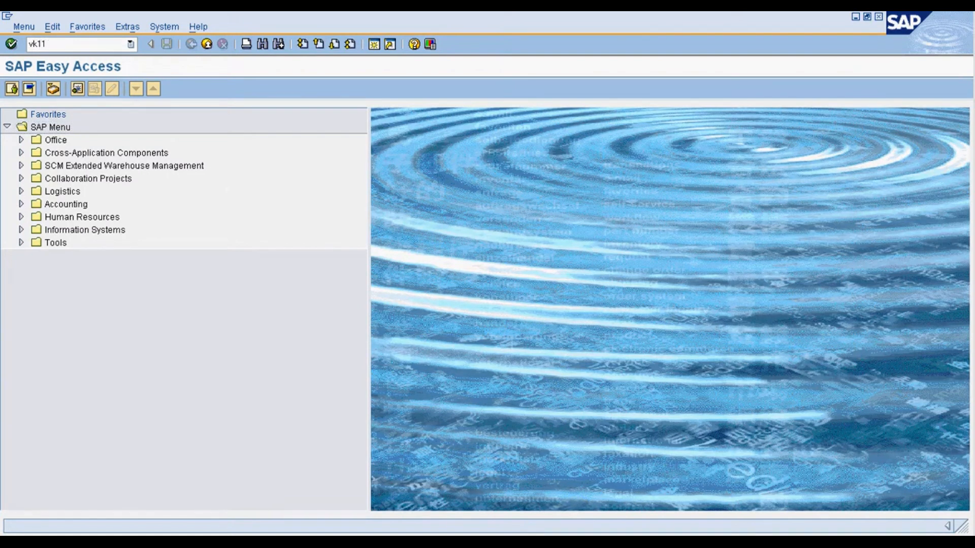
key("Return")
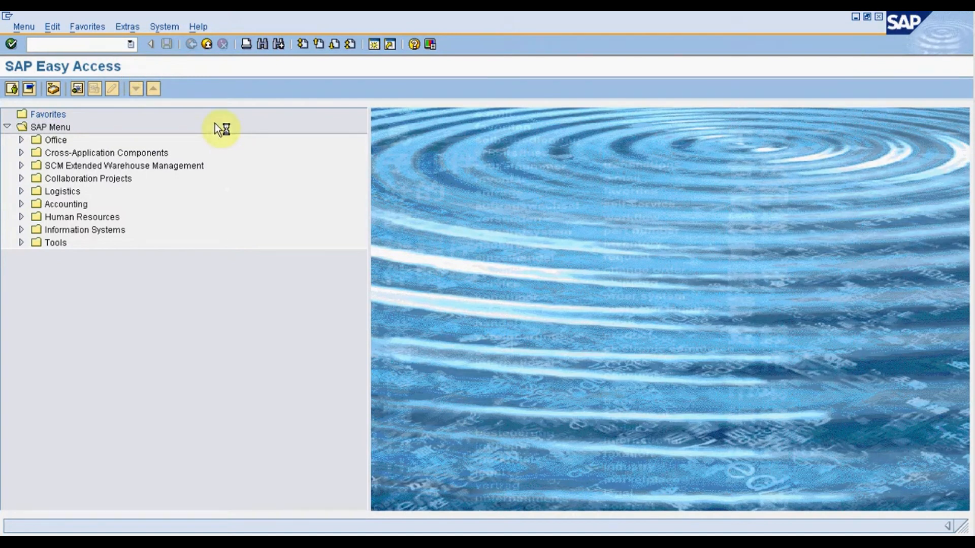
left_click(583, 542)
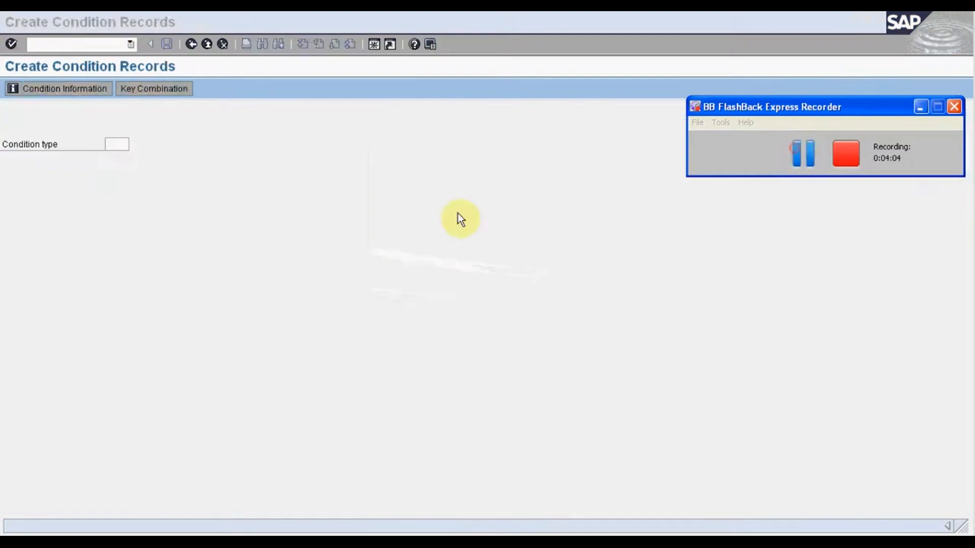
Enter condition type ZPR0 and choose the key combination Customer/material with release status.
left_click(159, 239)
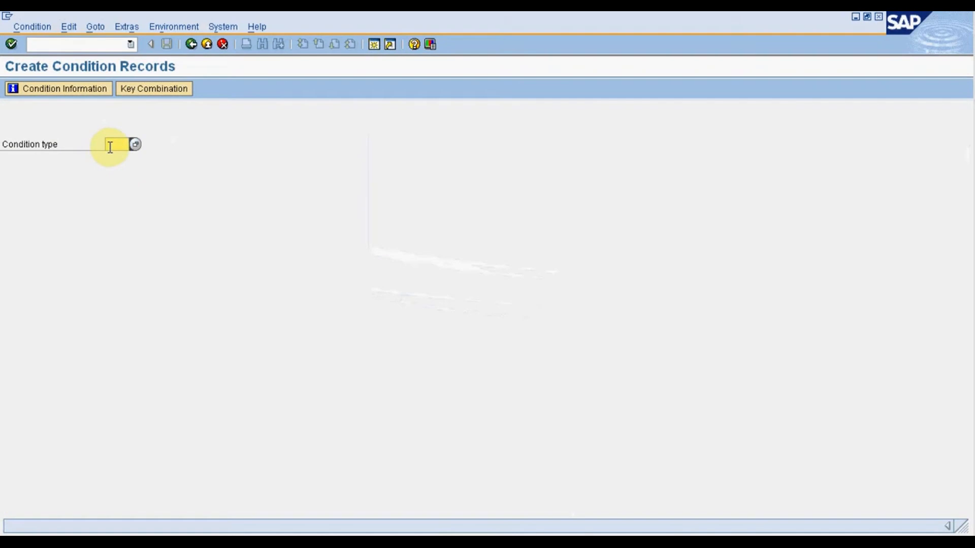
type("zpr0")
left_click(145, 91)
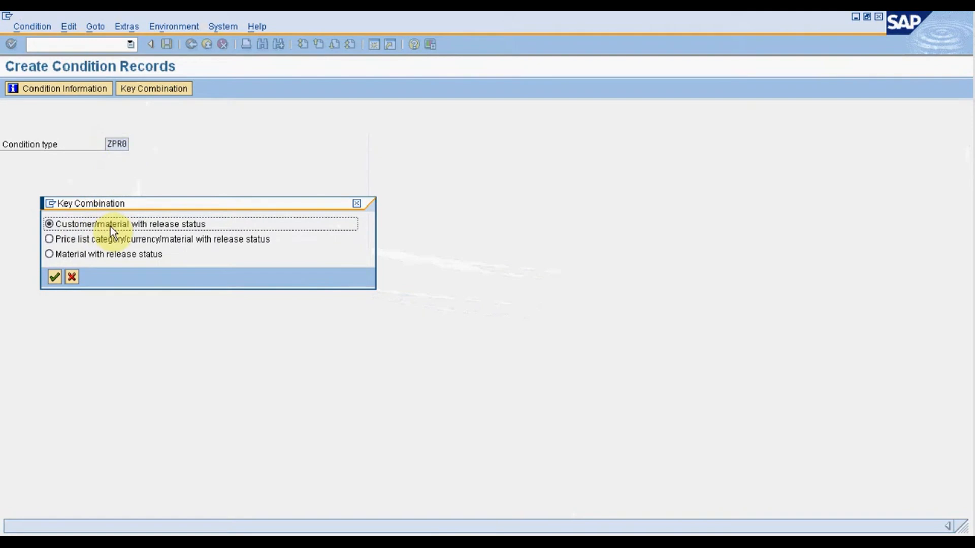
left_click(54, 277)
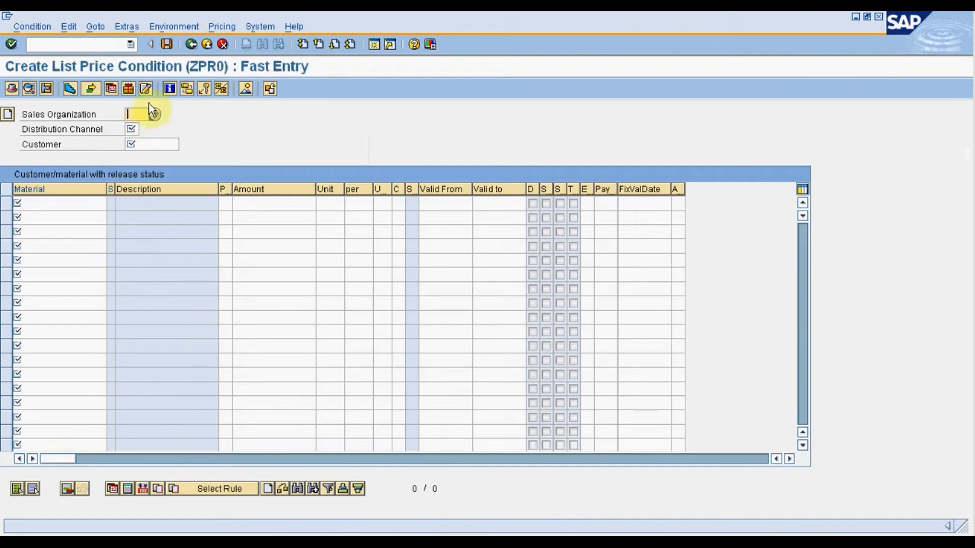
Set the sales organization to 1000 and the distribution channel to 10, and enter the customer number for the price condition.
type("1000")
key("Tab")
type("10")
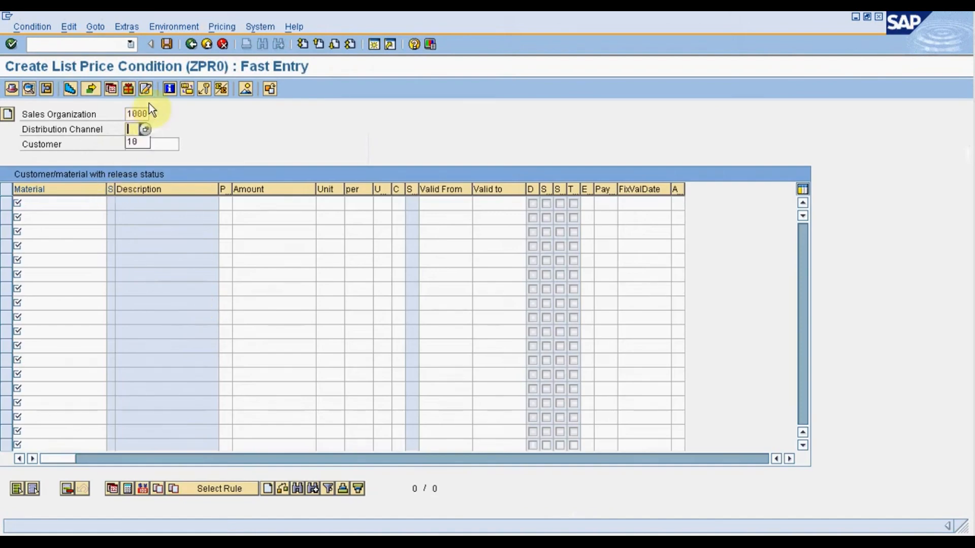
key("Tab")
type("16")
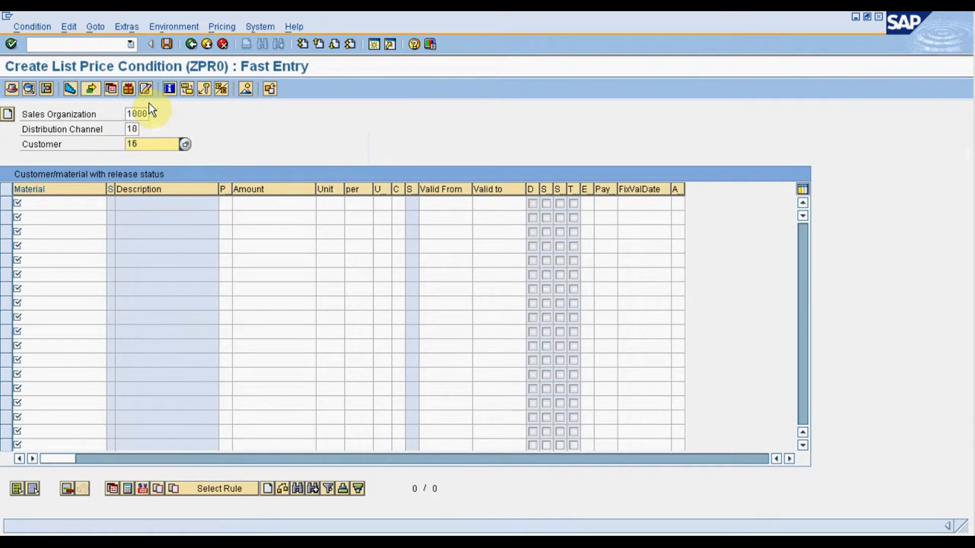
Enter a price record for material 5 with an amount of 500 in the first row.
left_click(53, 204)
type("5")
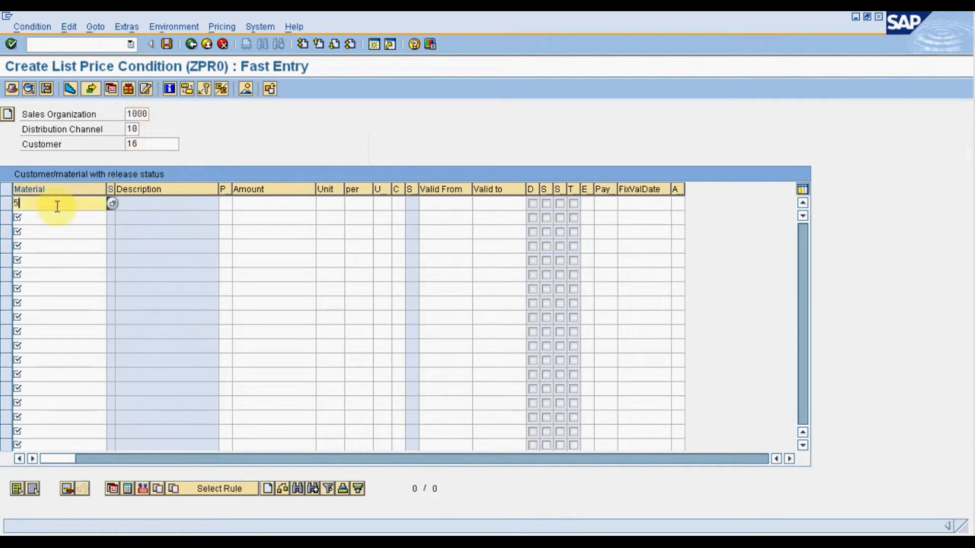
left_click(266, 203)
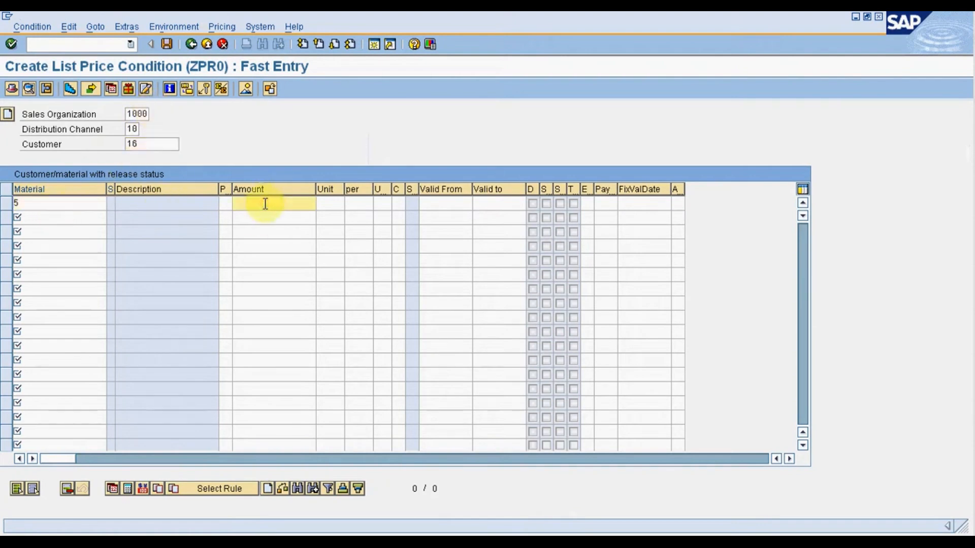
type("500")
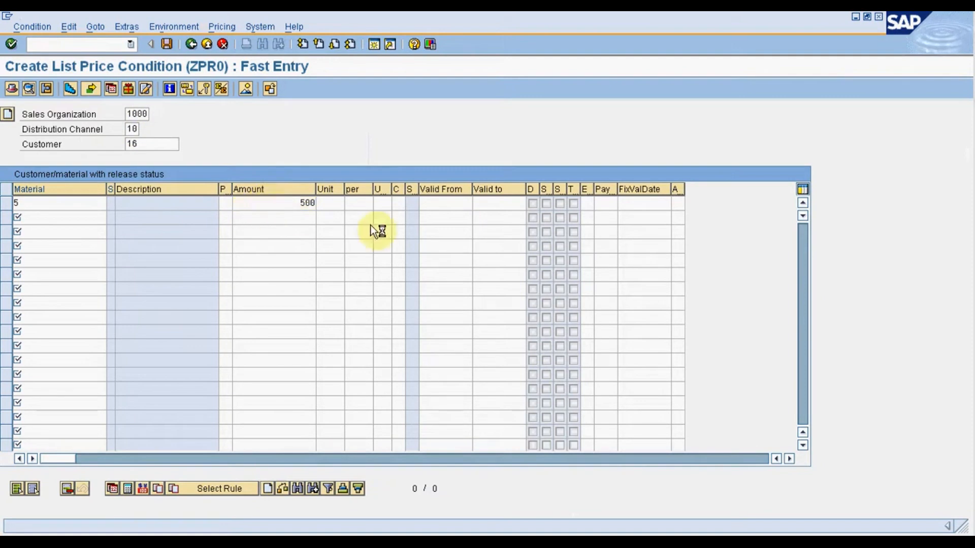
key("Return")
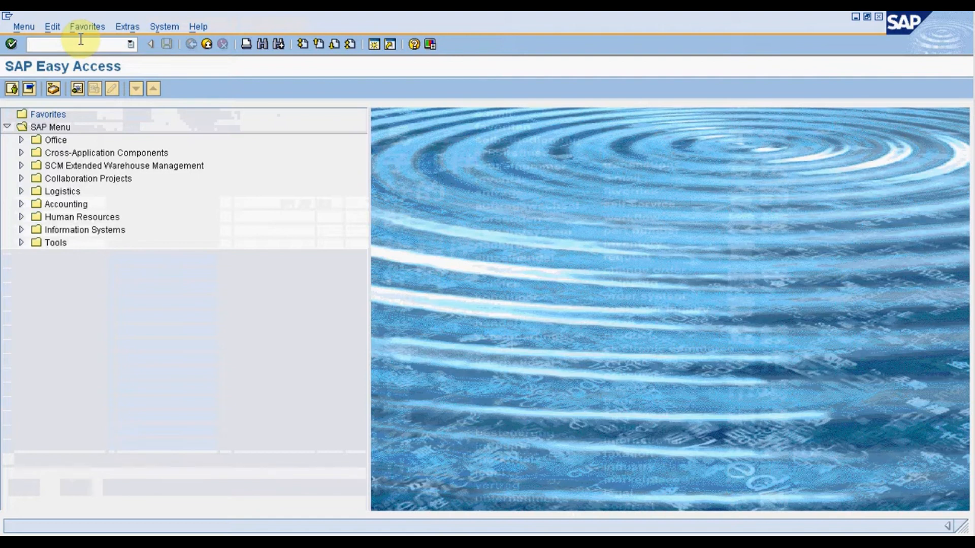
Start transaction VKOA to assign G/L accounts.
type("vkoa")
left_click(10, 45)
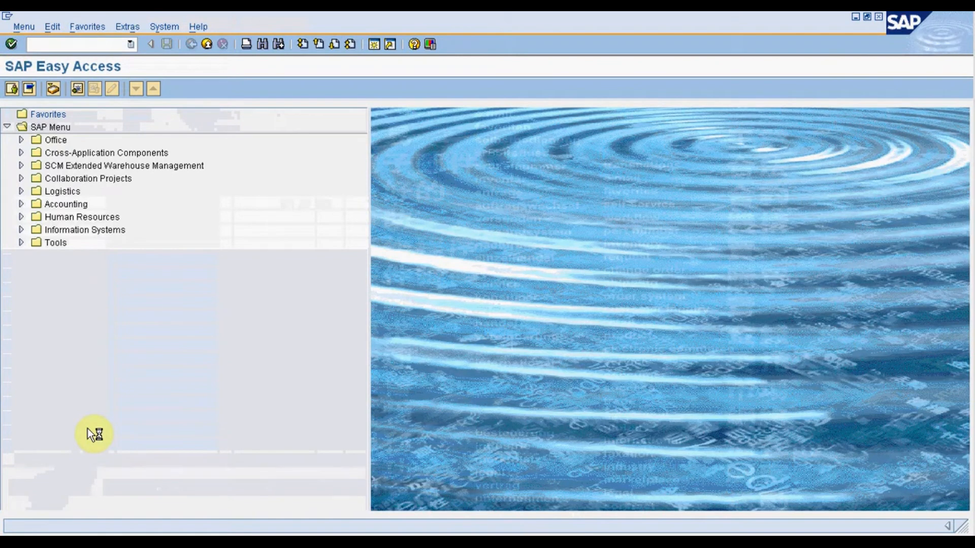
left_click(84, 42)
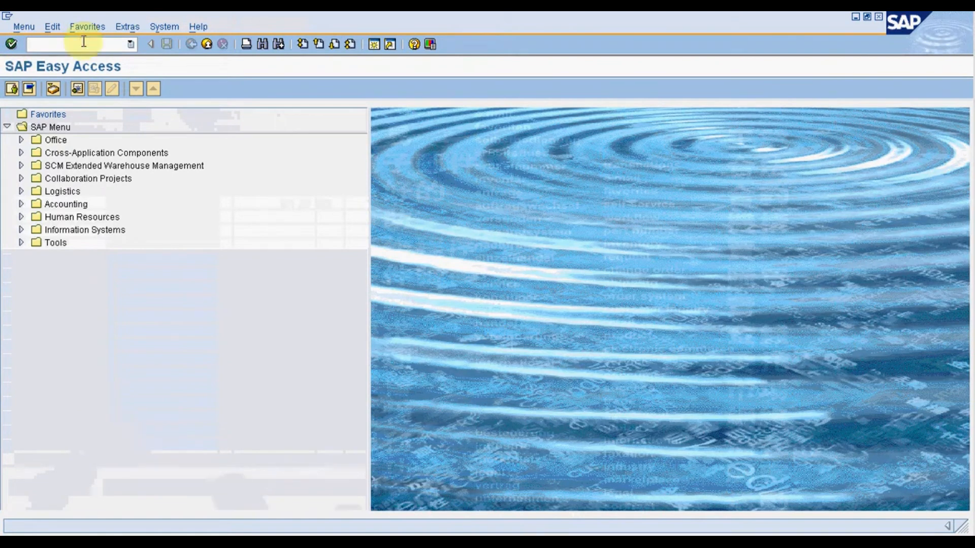
type("vkoa")
key("Return")
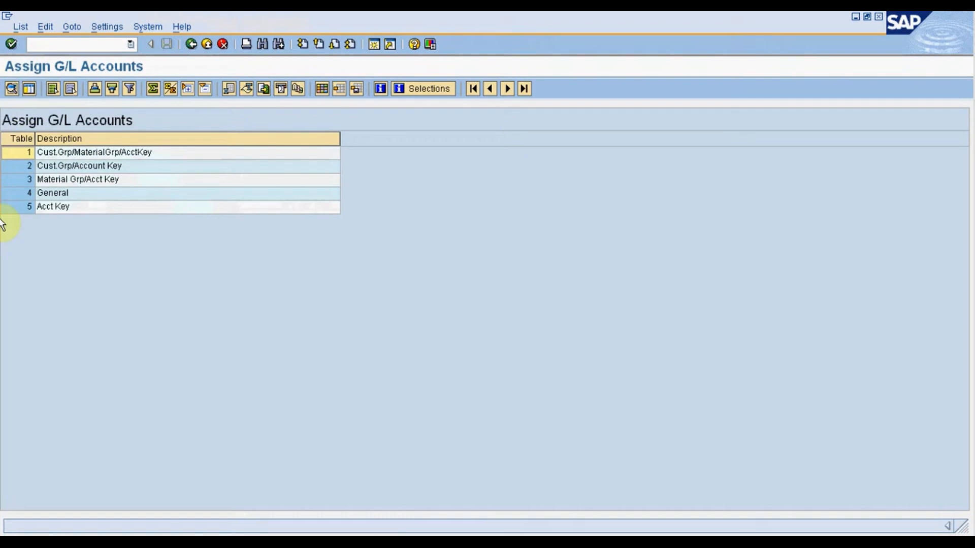
Go through the five G/L account assignment tables, returning to Cust.Grp/MaterialGrp/AcctKey.
left_click(41, 155)
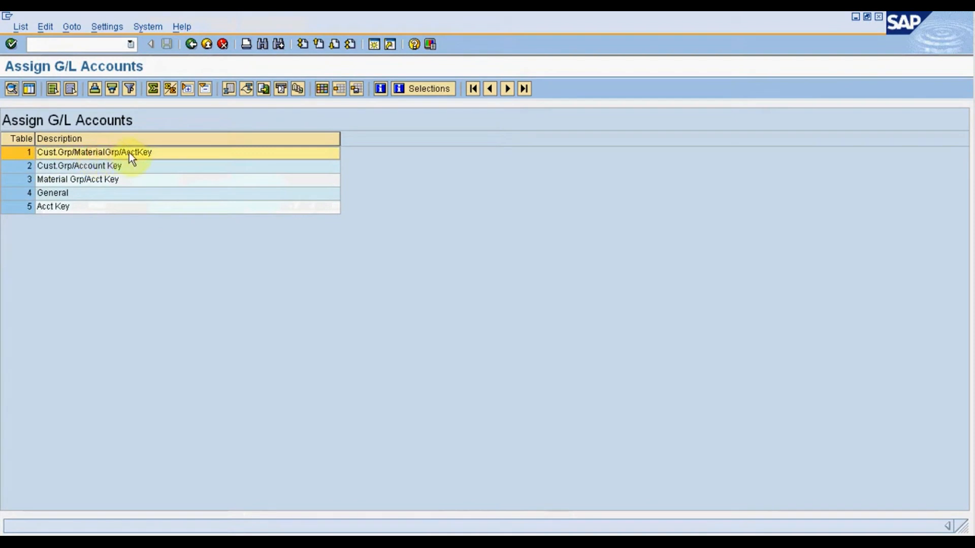
left_click(45, 166)
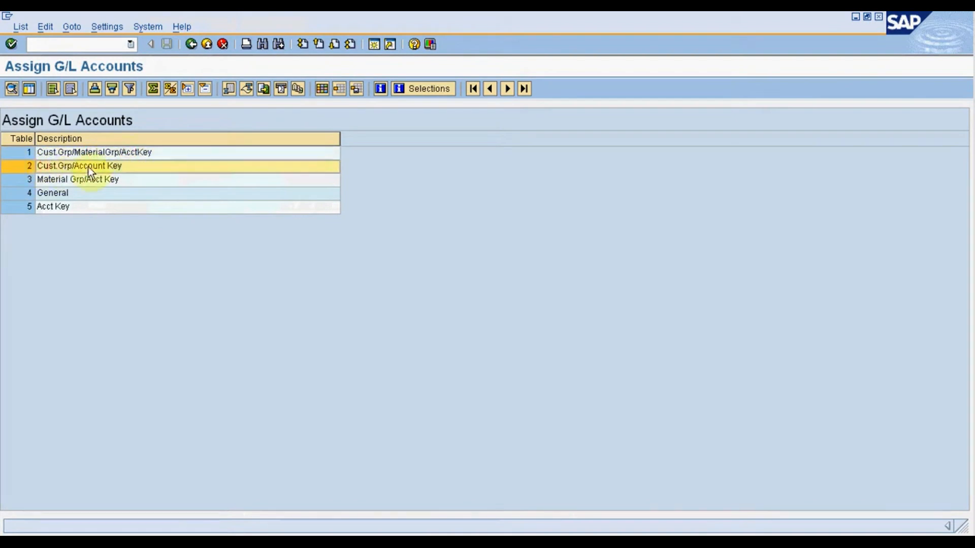
left_click(51, 183)
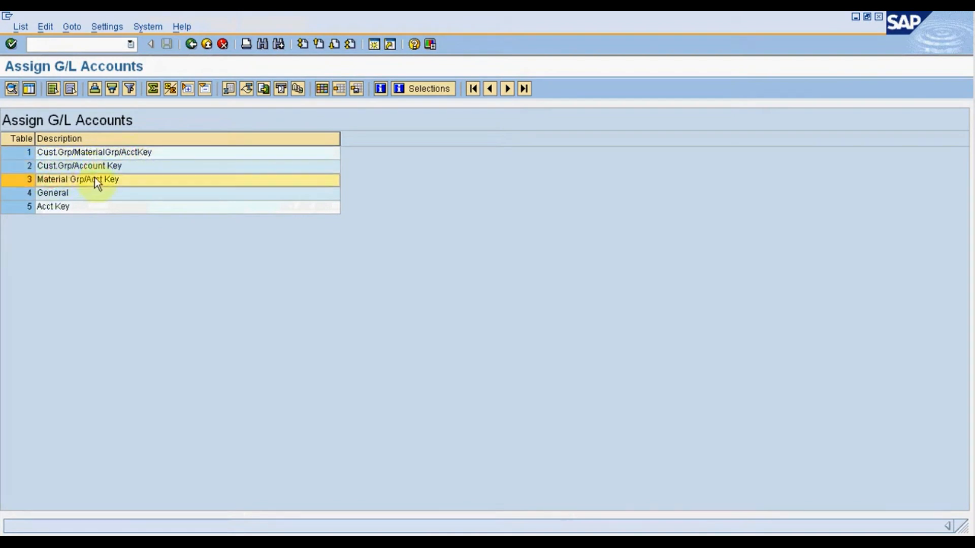
left_click(91, 197)
left_click(87, 206)
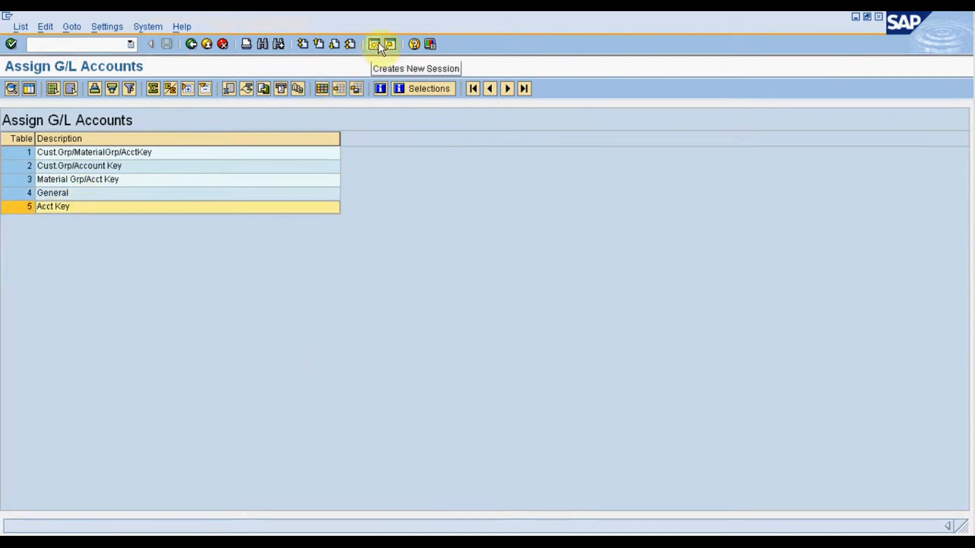
left_click(56, 153)
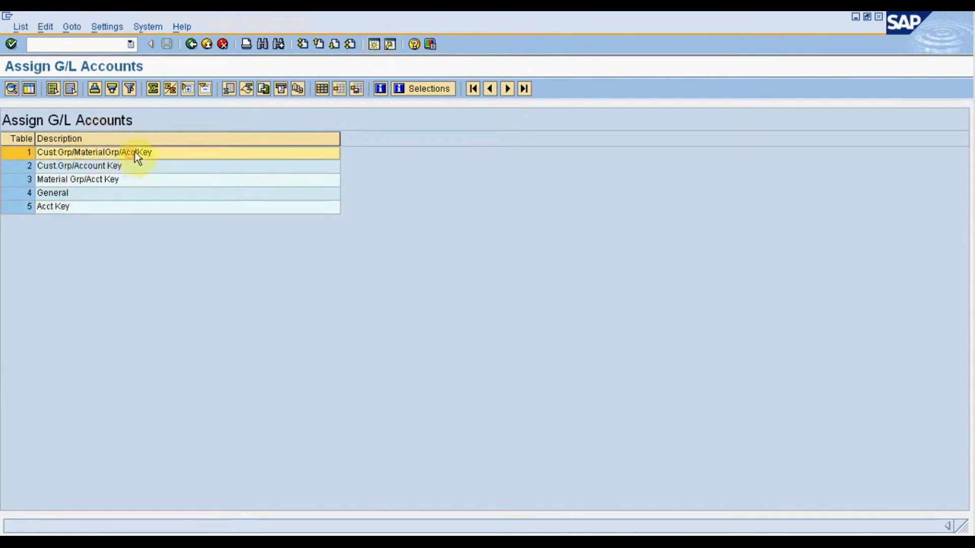
Create a new session and start transaction XD02 to change a customer.
left_click(374, 47)
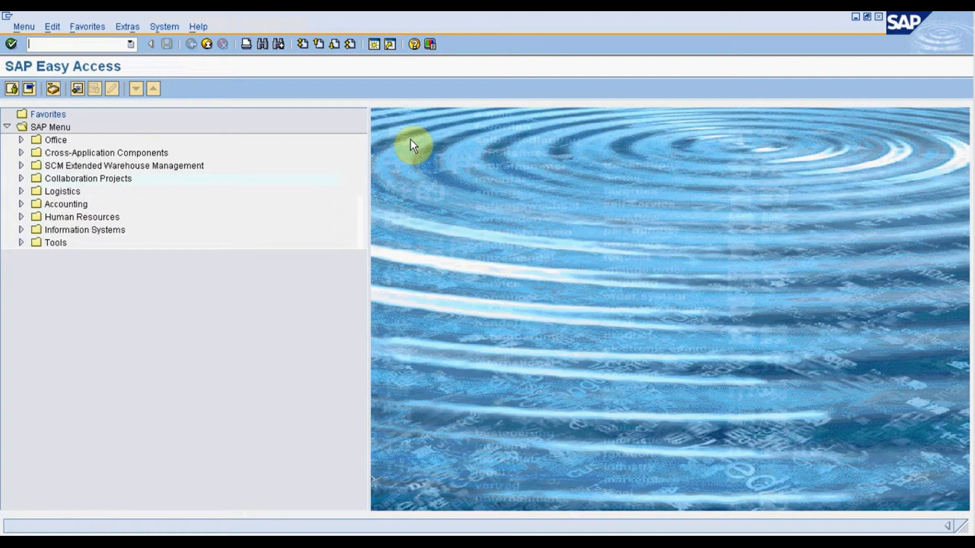
type("xd02")
key("Return")
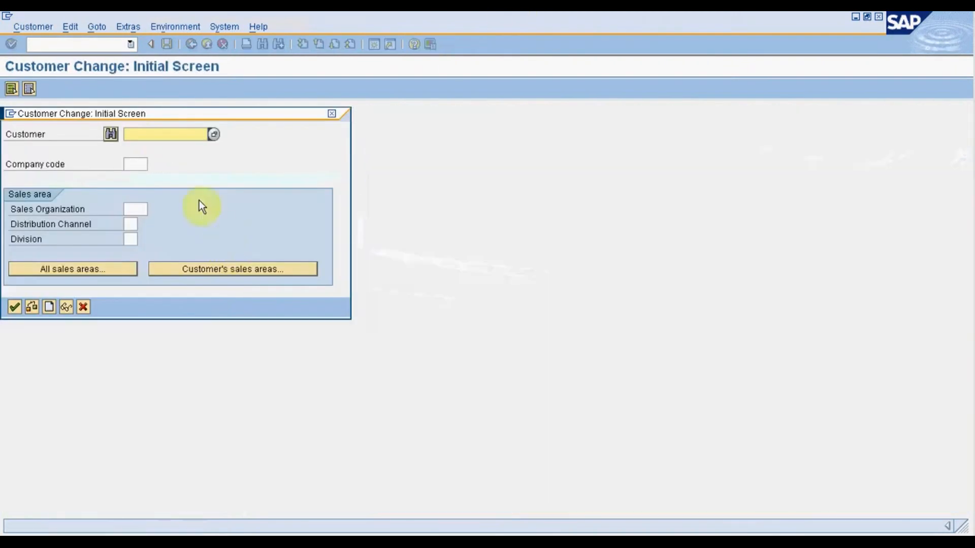
Enter the customer number and open the record for sales area 1000, Direct Sales, FG.
left_click(159, 139)
type("16")
left_click(133, 209)
left_click(195, 268)
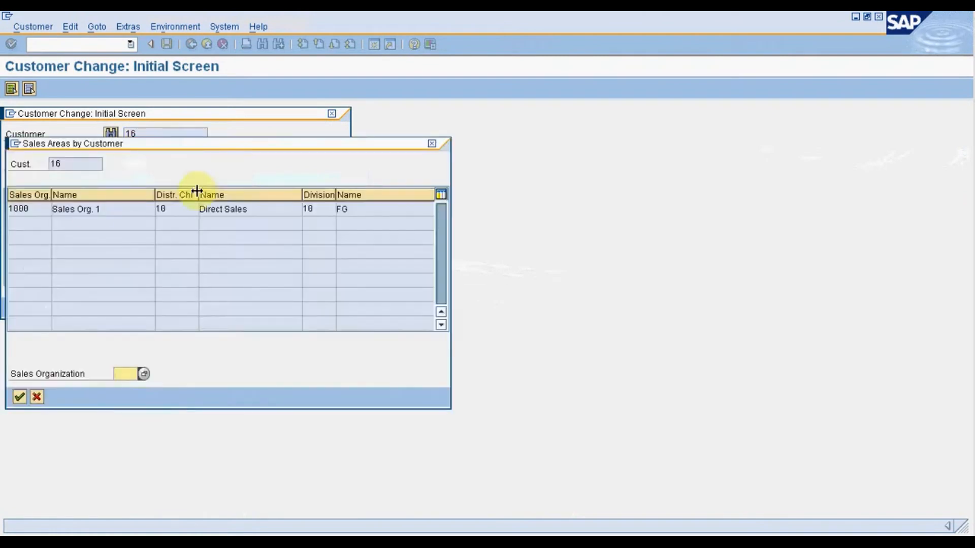
double_click(93, 208)
left_click(14, 306)
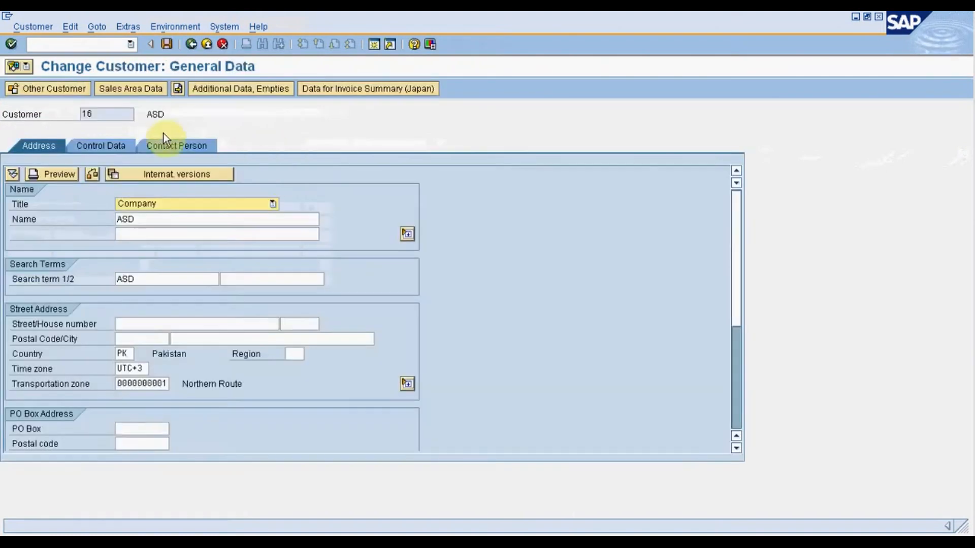
Show the customer's billing document settings in the sales area data and go to the account assignment group.
left_click(115, 86)
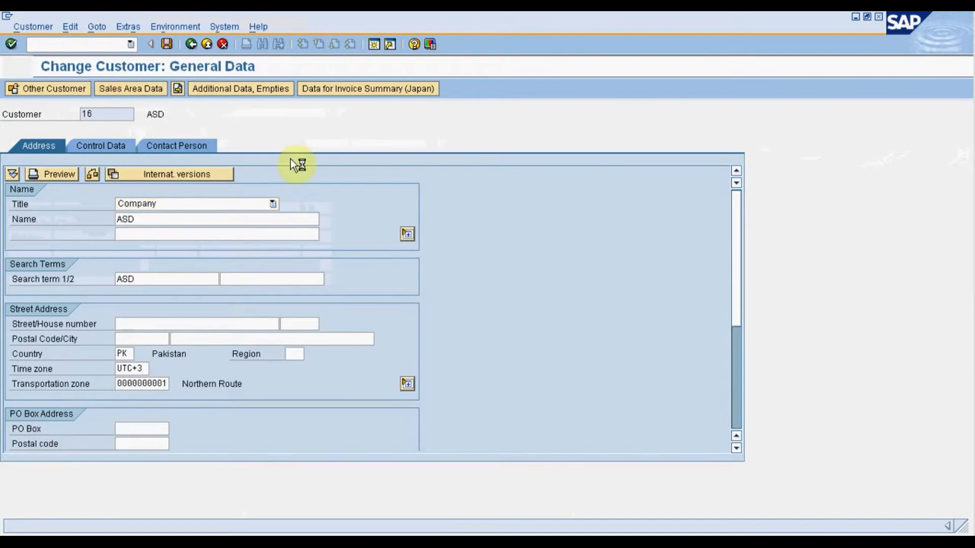
left_click(172, 183)
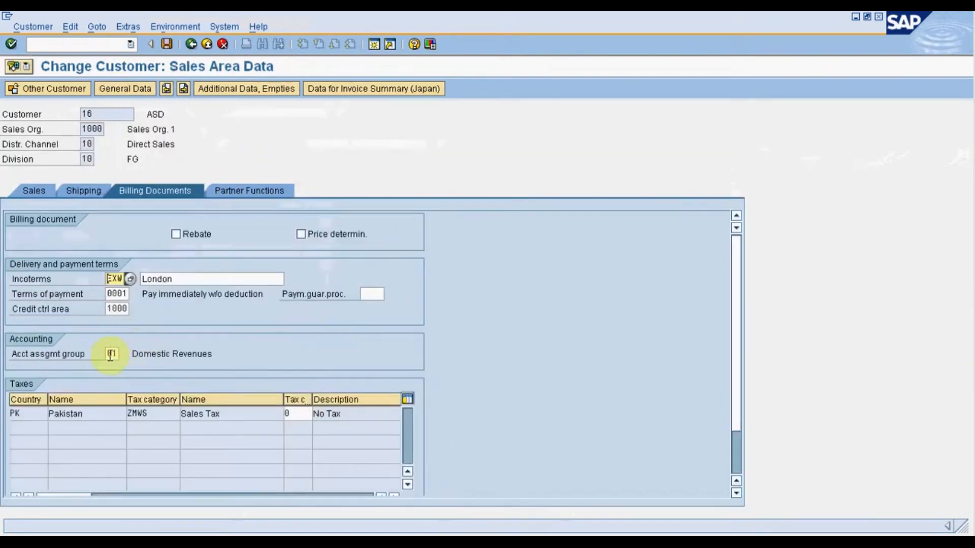
double_click(113, 354)
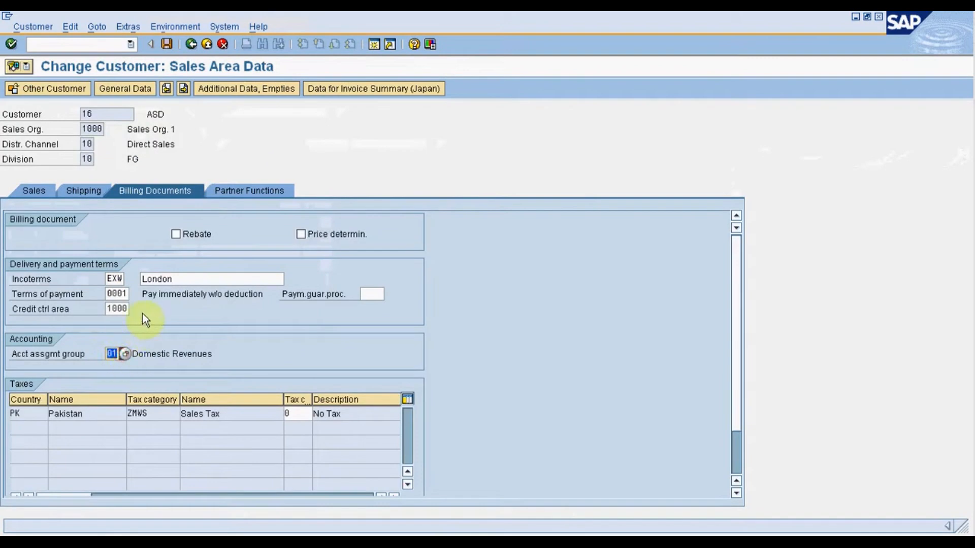
Review the available customer account assignment groups, including domestic, foreign and affiliated company revenues, and close the list without choosing one.
left_click(125, 354)
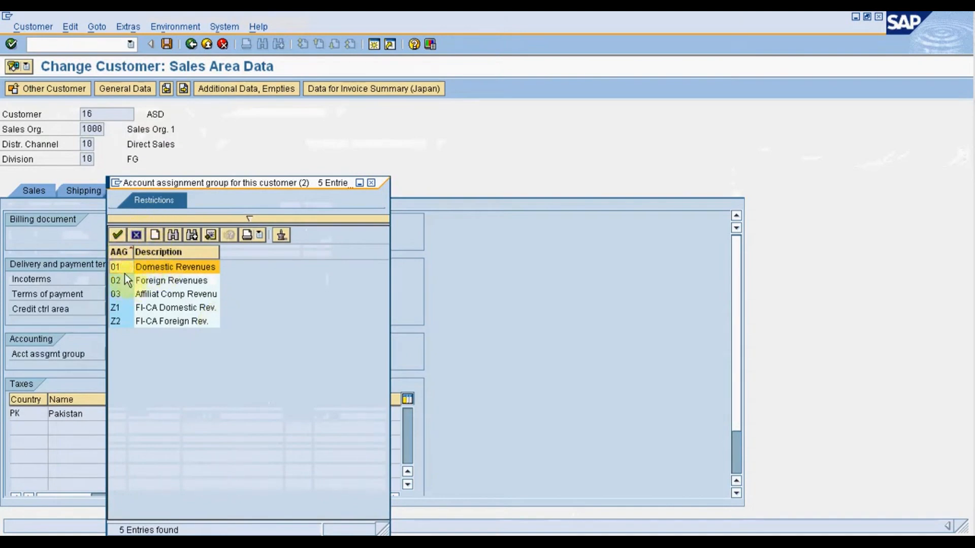
left_click(162, 274)
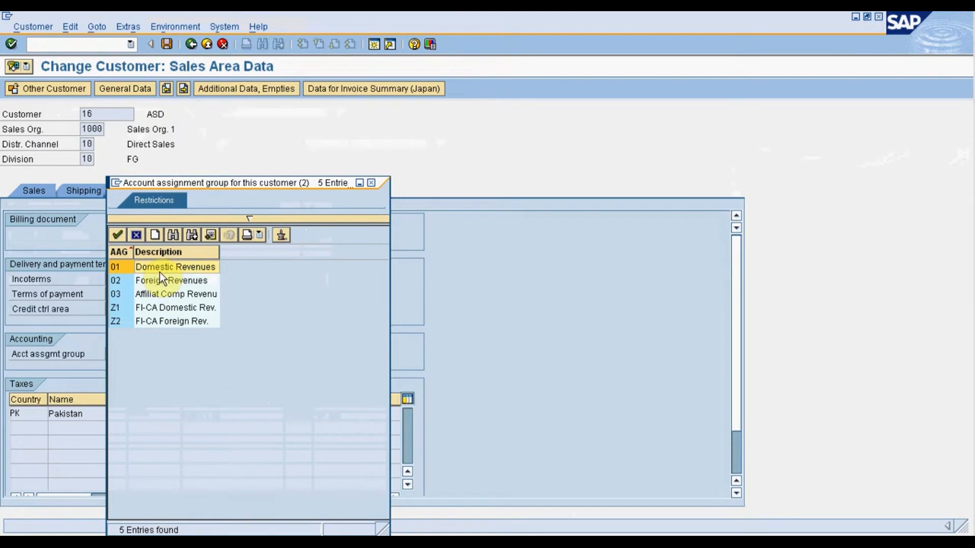
left_click(159, 282)
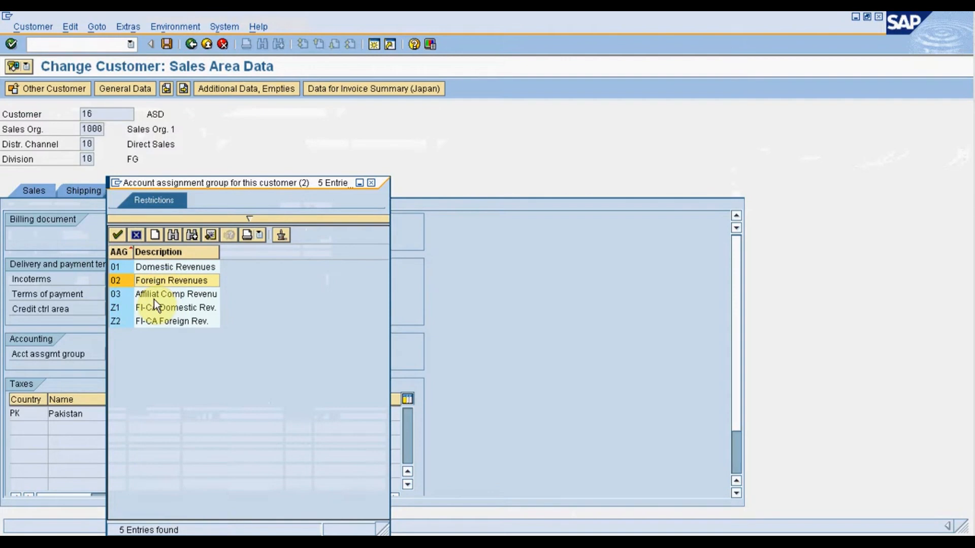
left_click(154, 299)
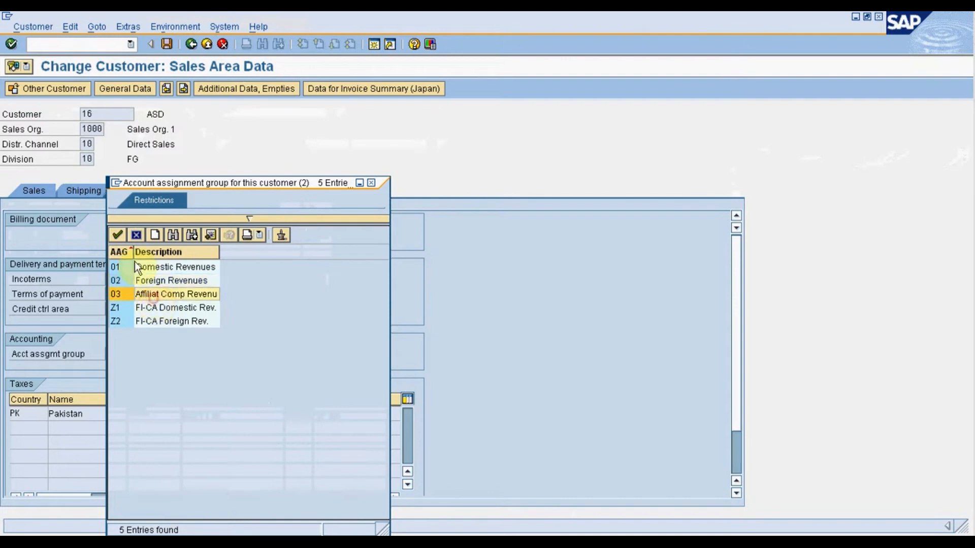
left_click(136, 236)
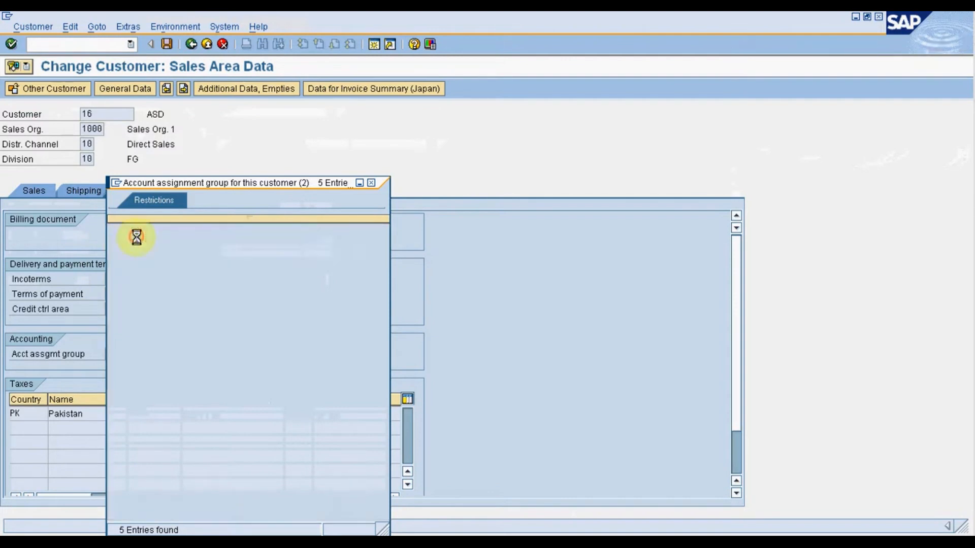
Leave the customer record and start transaction MM02 to change a material.
left_click(84, 41)
type("/n")
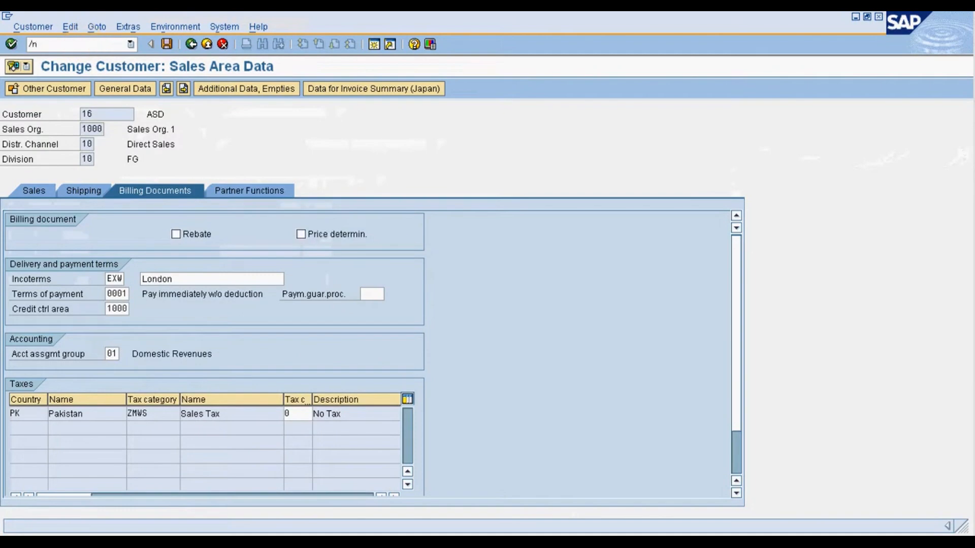
type("mm02")
key("Return")
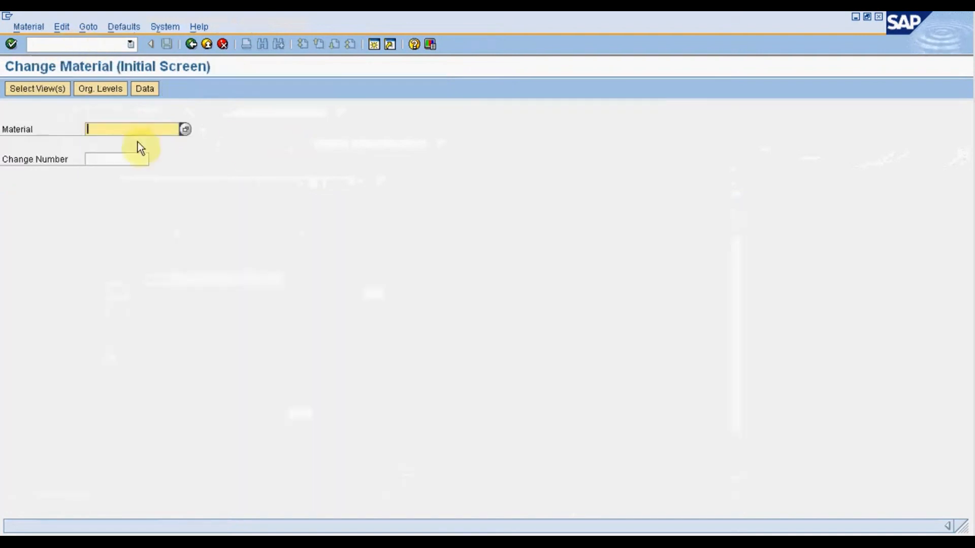
Open material 5 for change with the Sales Org. Data 1 and Sales Org. Data 2 views selected.
type("5")
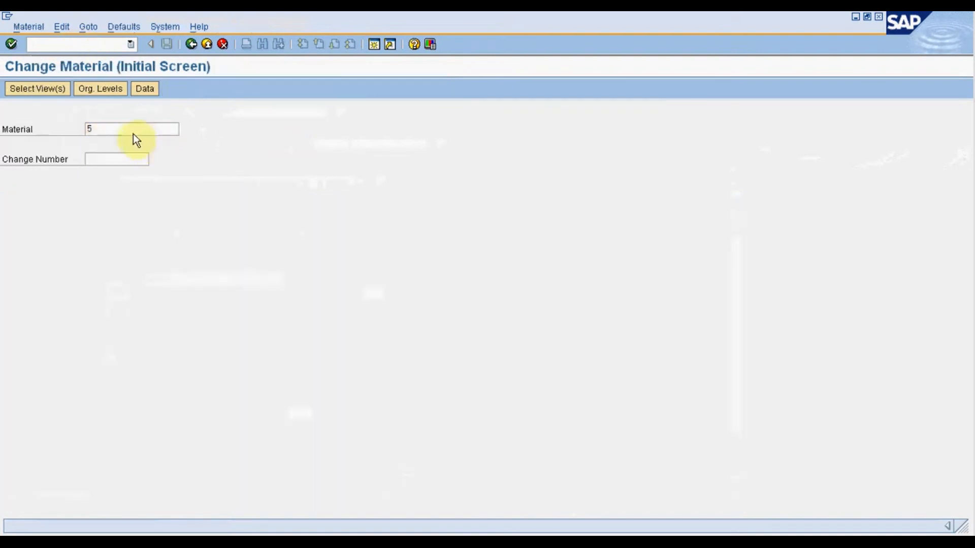
key("Return")
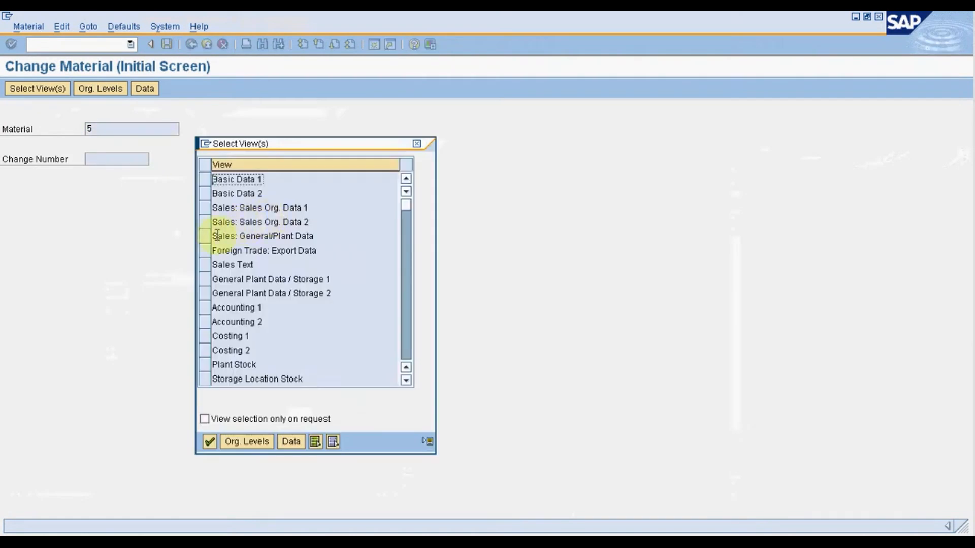
left_click(204, 208)
left_click(203, 223)
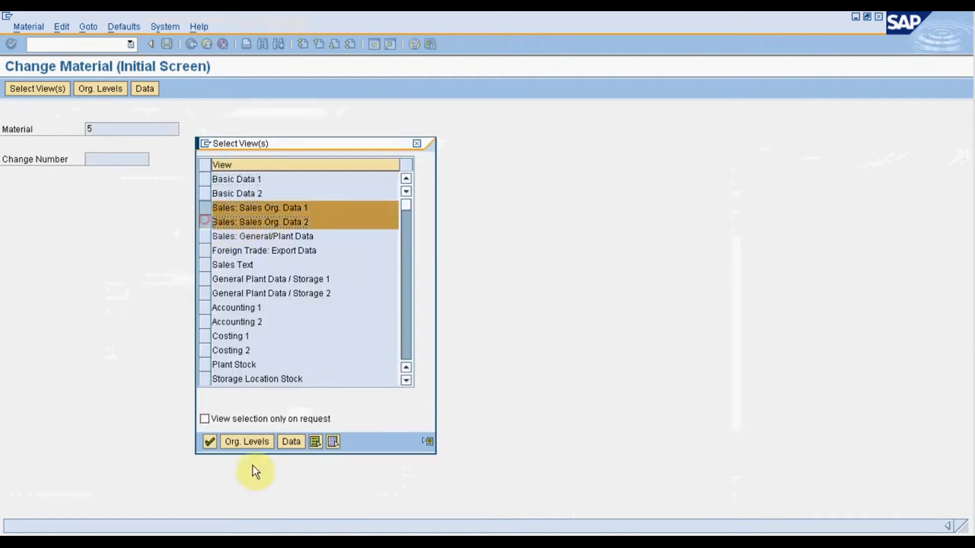
left_click(209, 442)
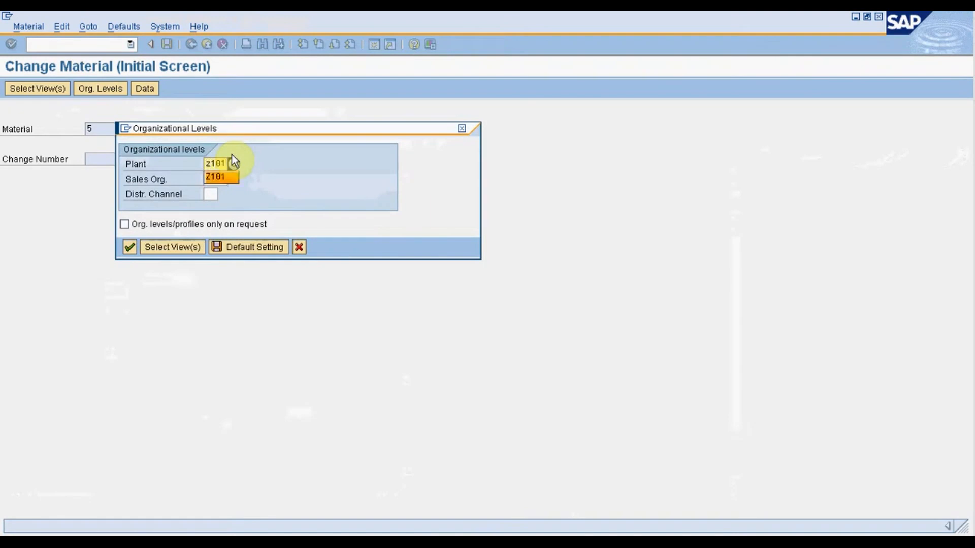
Set the organizational levels to plant Z101, sales organization 1000 and distribution channel 10, and open the material's sales data.
key("Tab")
type("1000")
key("Tab")
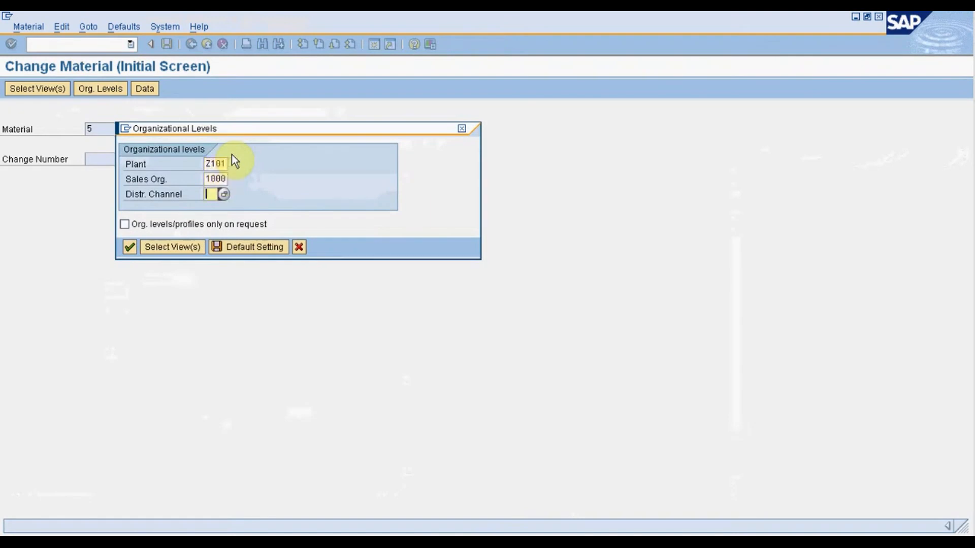
type("10")
left_click(129, 247)
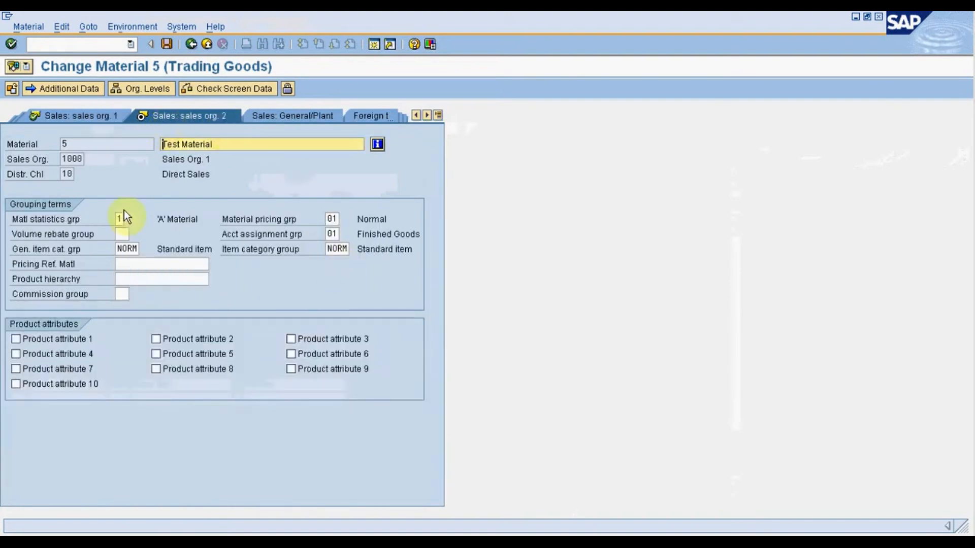
Review the account assignment groups available for the material and close the list without choosing one.
left_click(332, 234)
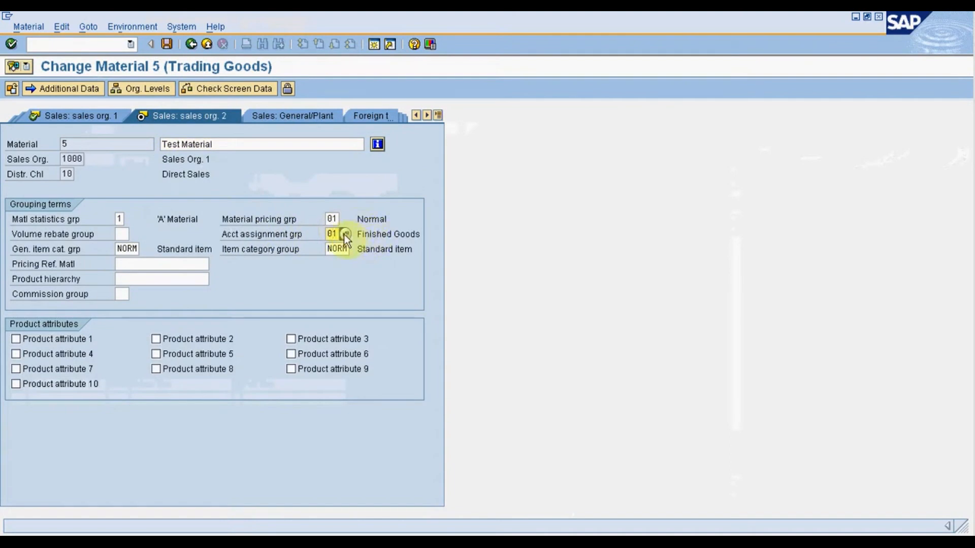
left_click(344, 235)
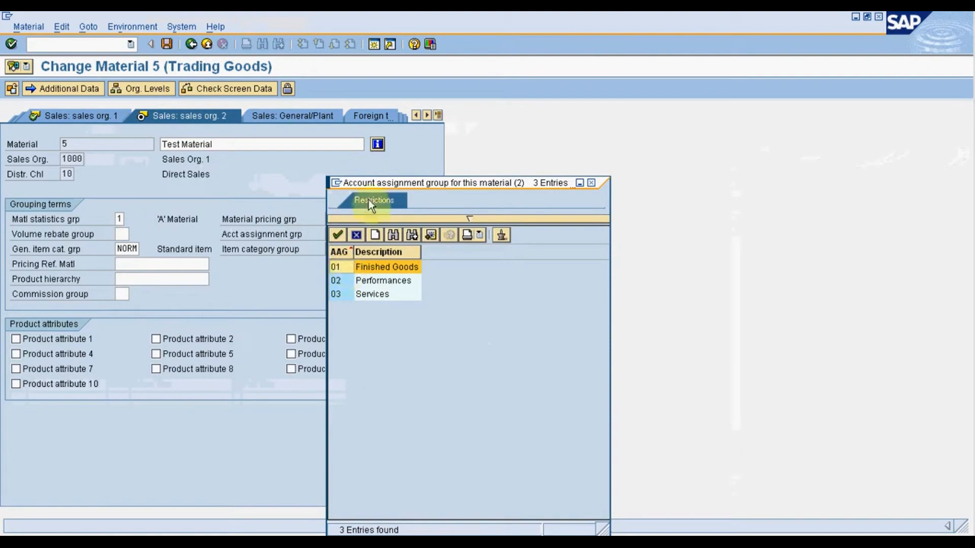
left_click_drag(363, 183, 468, 148)
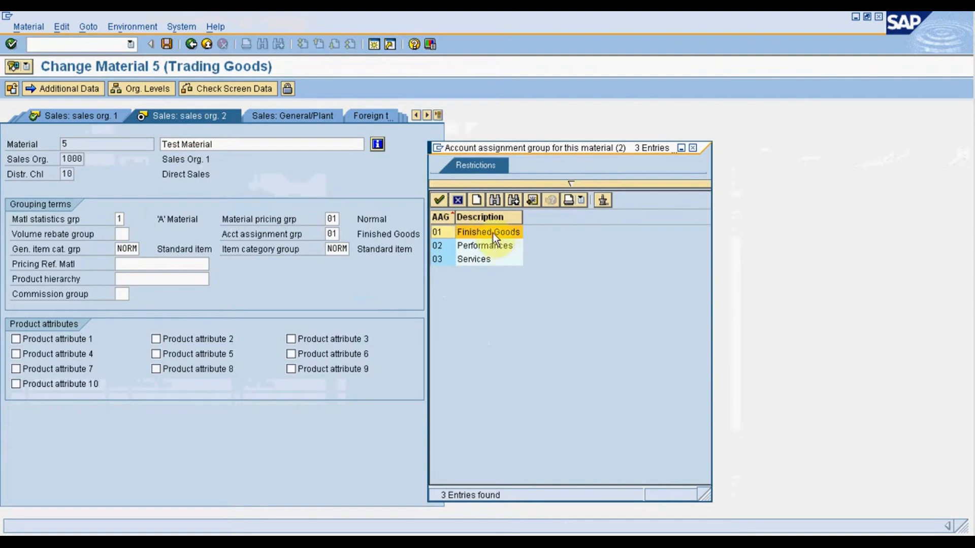
left_click(458, 200)
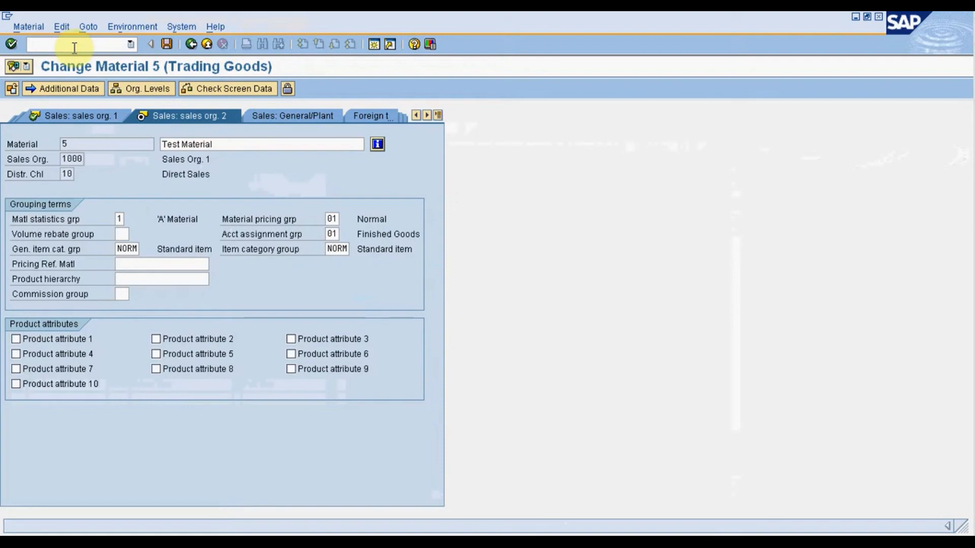
Leave the material record, start transaction SPRO and open the SAP Reference IMG.
left_click(75, 48)
type("/nsp")
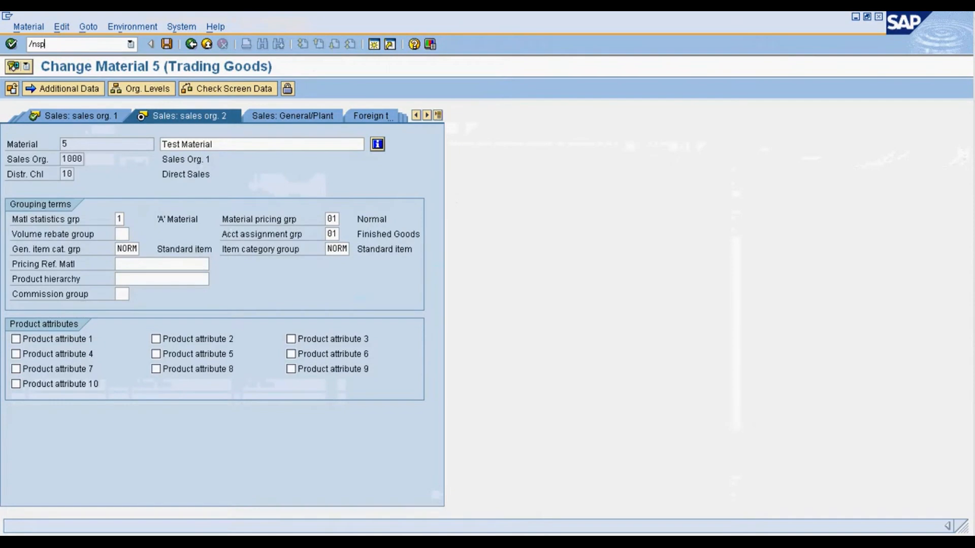
type("ro")
key("Return")
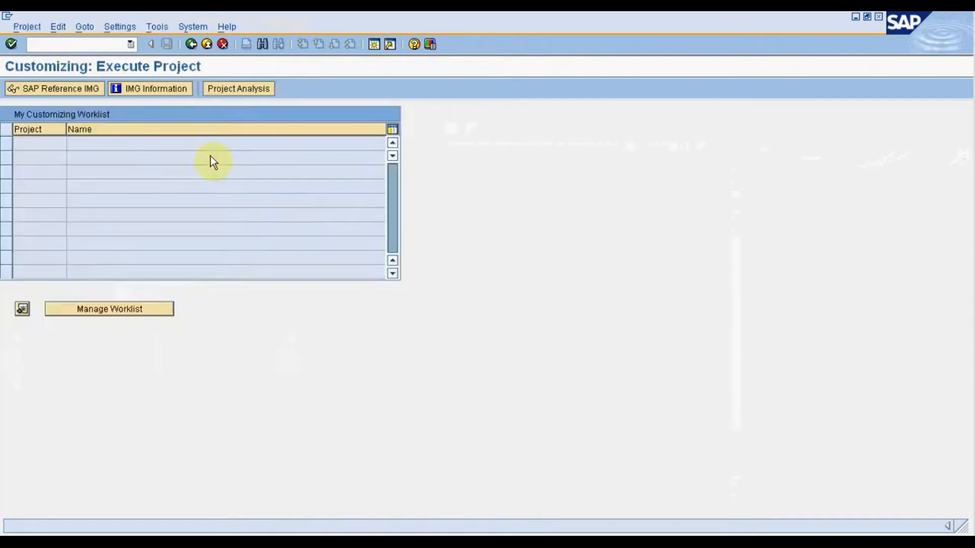
left_click(69, 94)
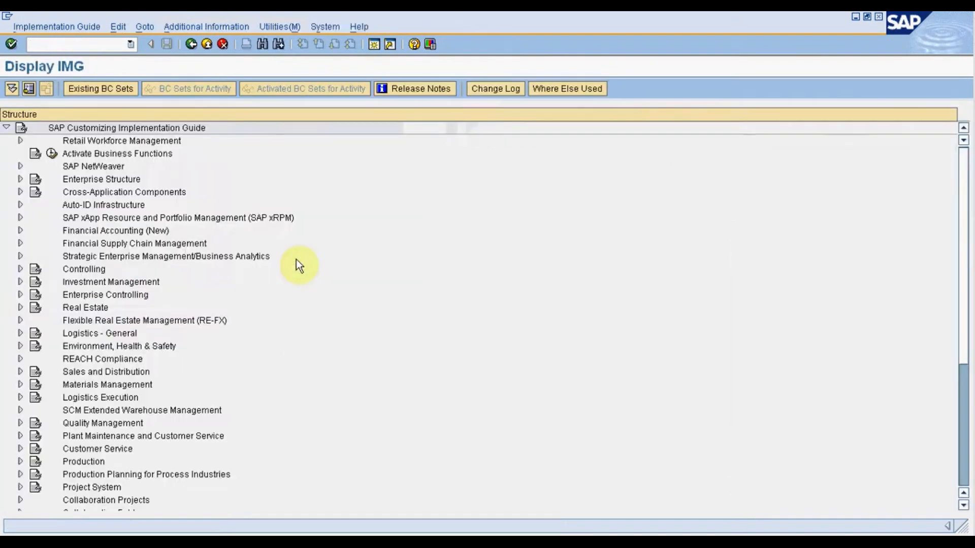
Under Sales and Distribution, Basic Functions, Pricing, Pricing Control, open the Maintain pricing procedures activity of Define And Assign Pricing Procedures.
left_click(20, 372)
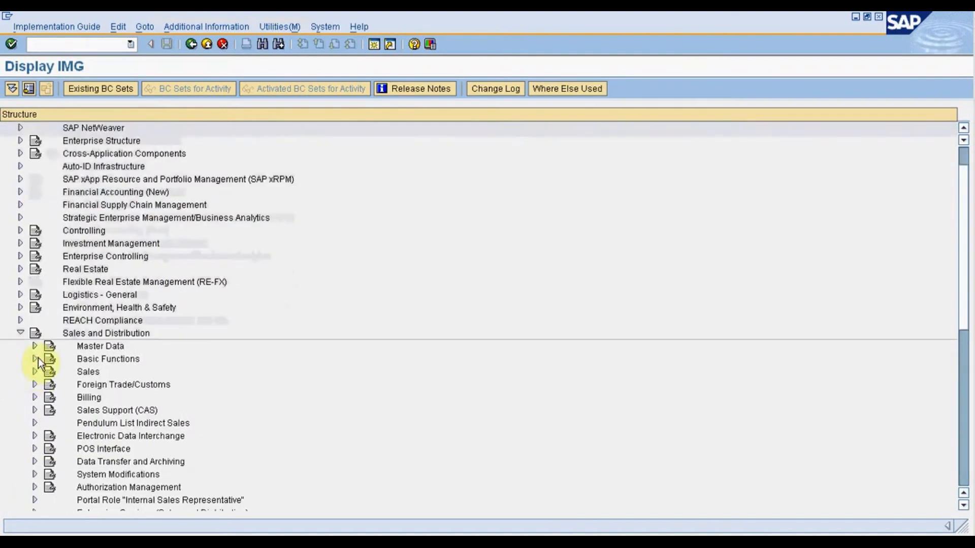
left_click(35, 359)
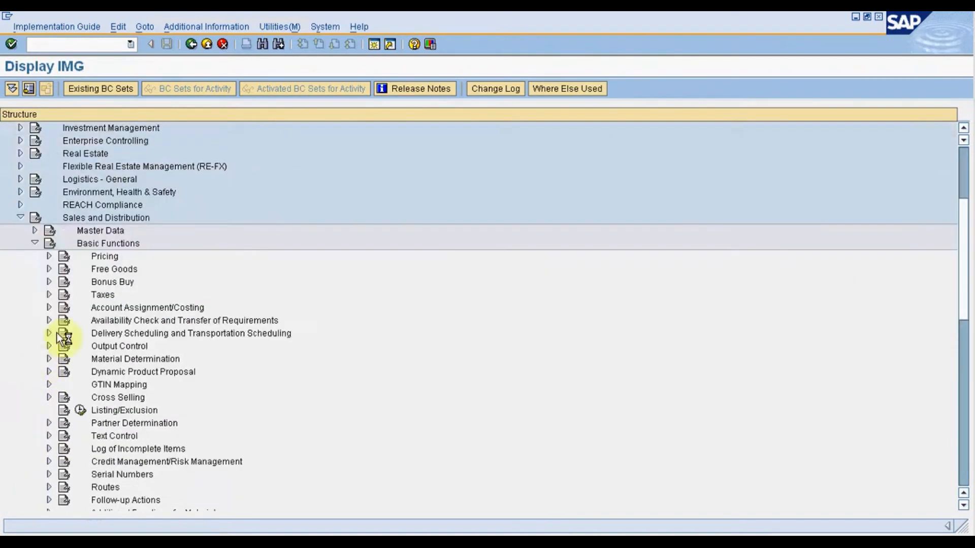
left_click(48, 256)
left_click(63, 269)
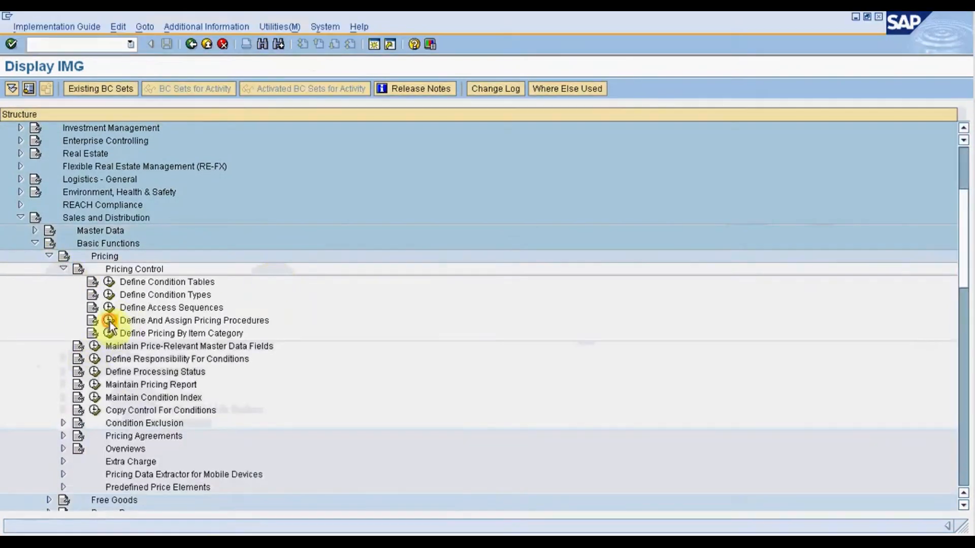
left_click(109, 321)
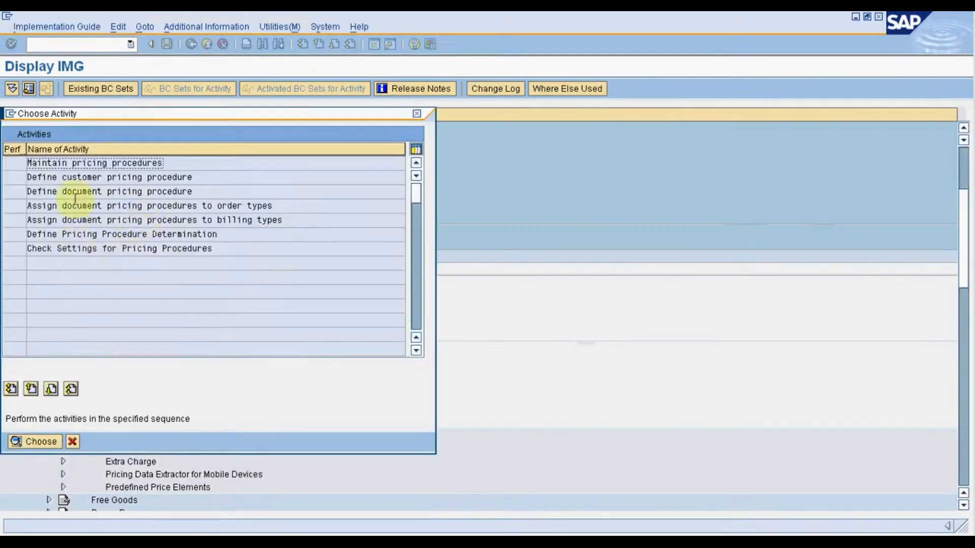
double_click(68, 162)
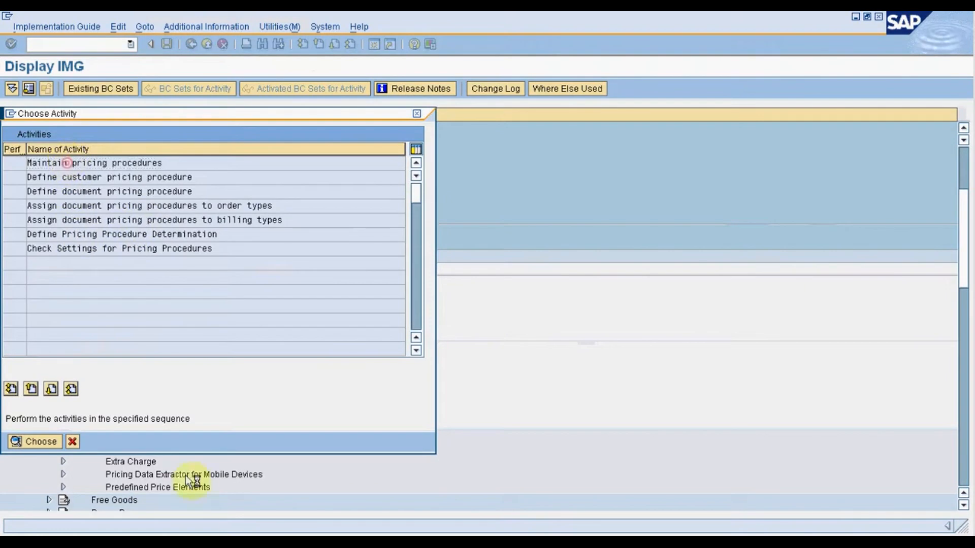
left_click(192, 540)
left_click(810, 156)
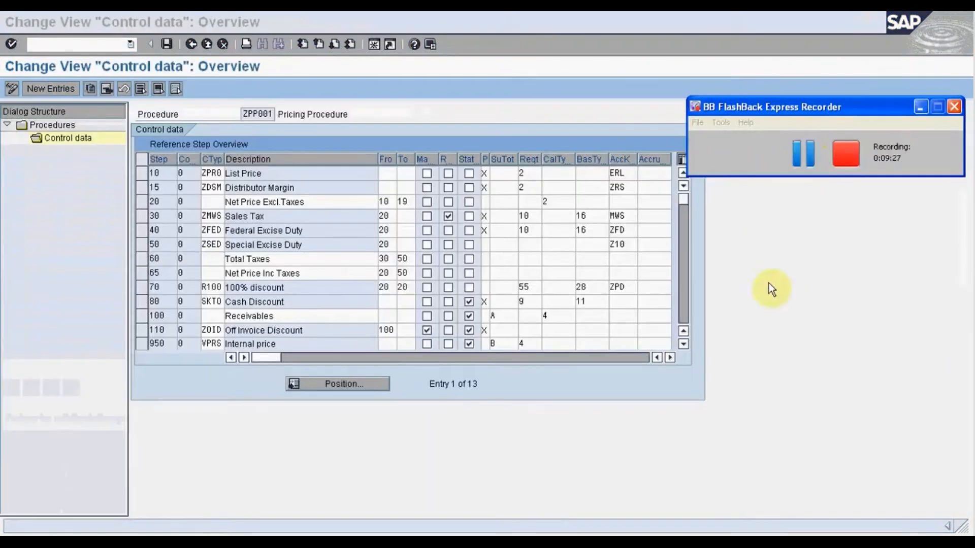
left_click(548, 405)
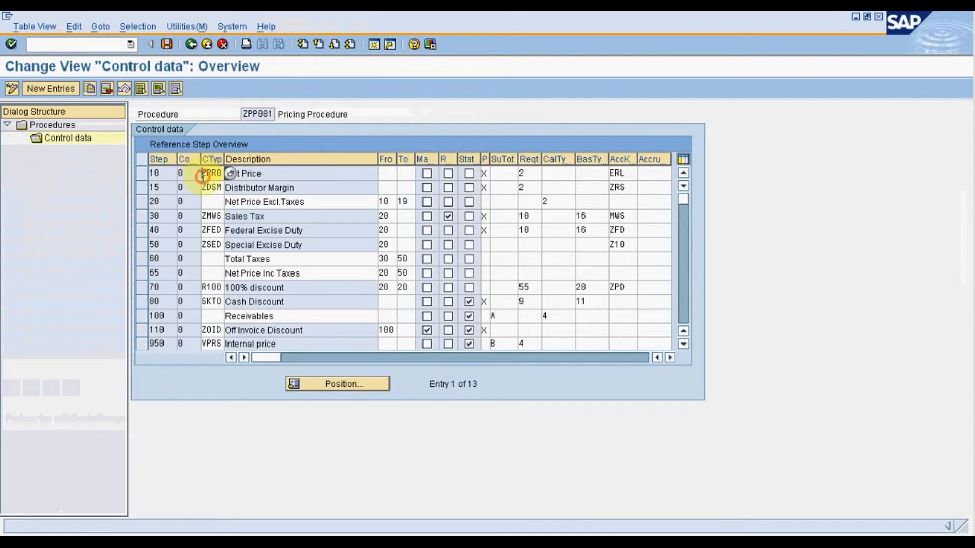
Examine the account keys assigned to condition types ZPR0, ZMWS and R100 in pricing procedure ZPP001.
left_click_drag(202, 176, 228, 176)
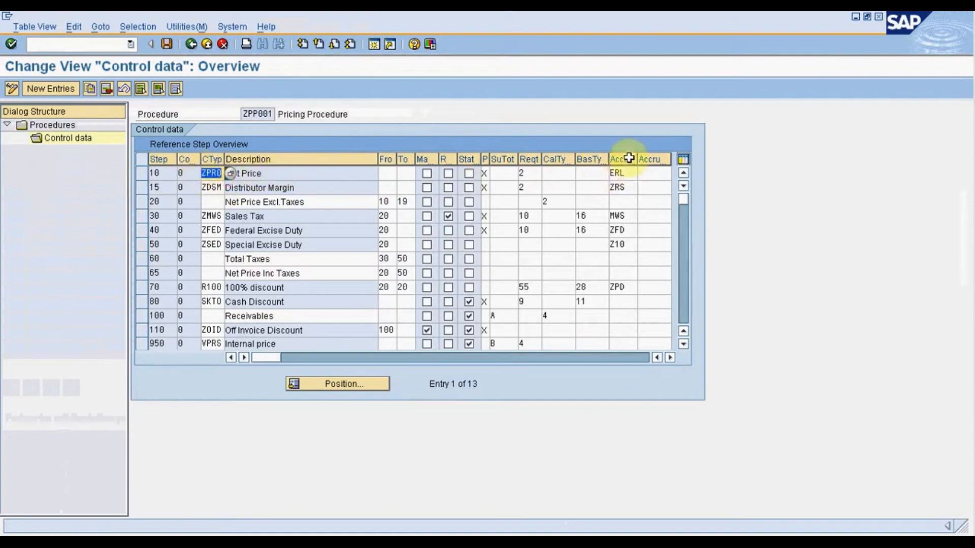
left_click_drag(642, 173, 612, 173)
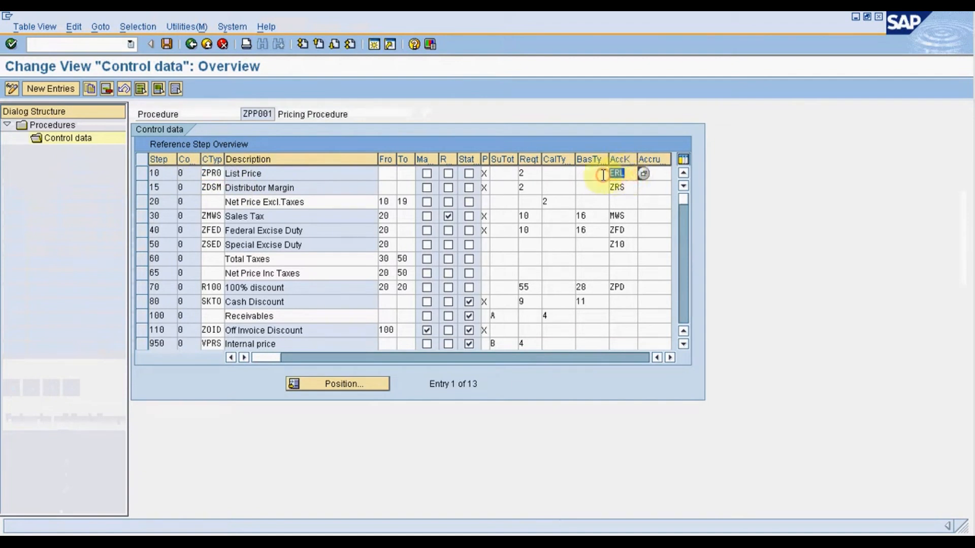
left_click_drag(202, 216, 224, 216)
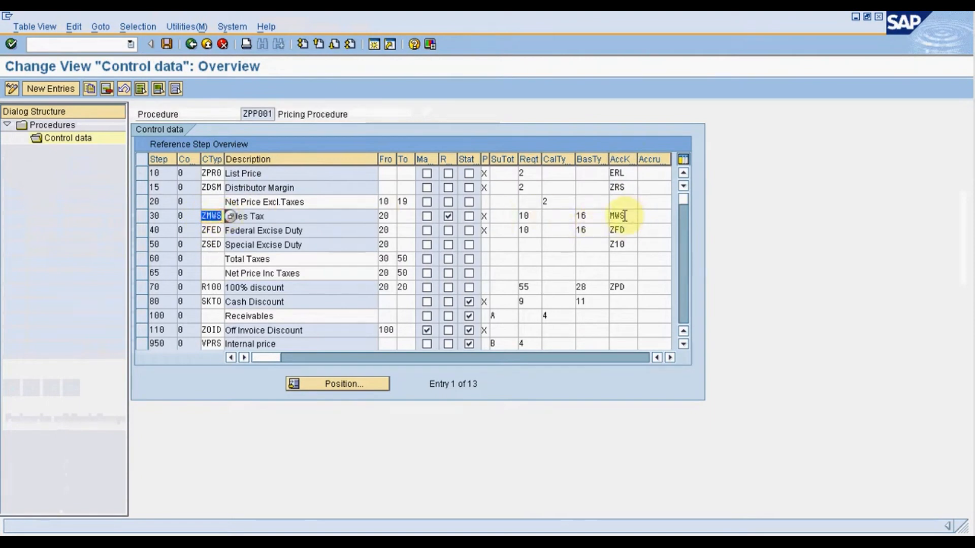
left_click_drag(624, 215, 610, 215)
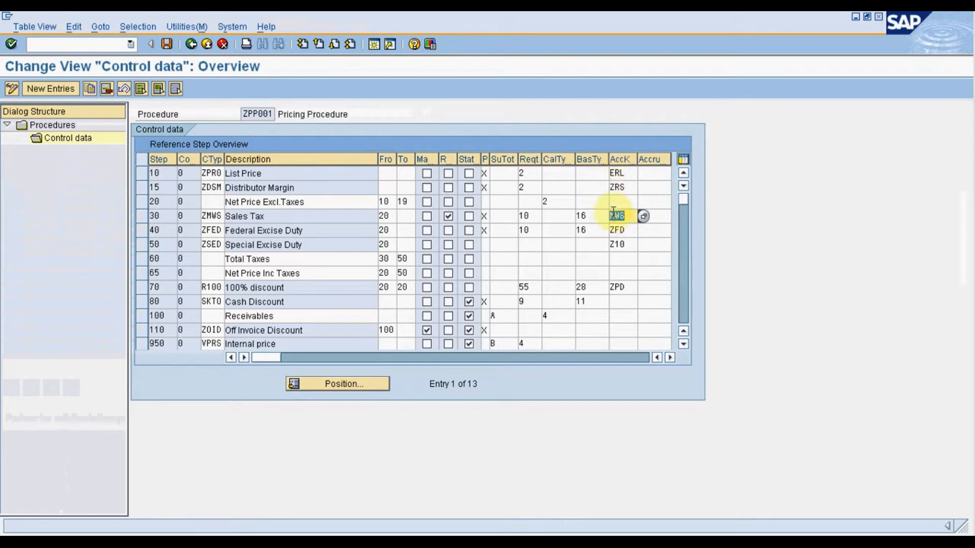
left_click(208, 288)
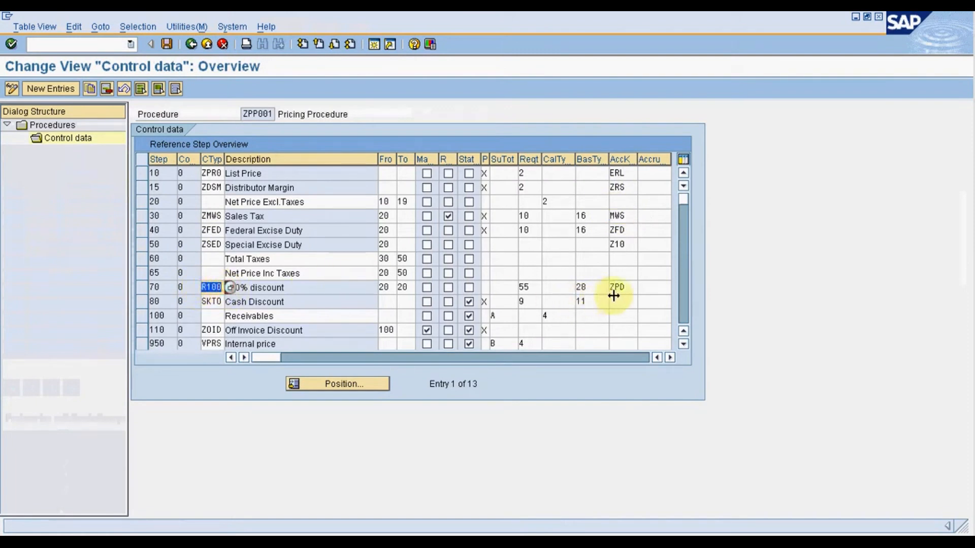
left_click(632, 287)
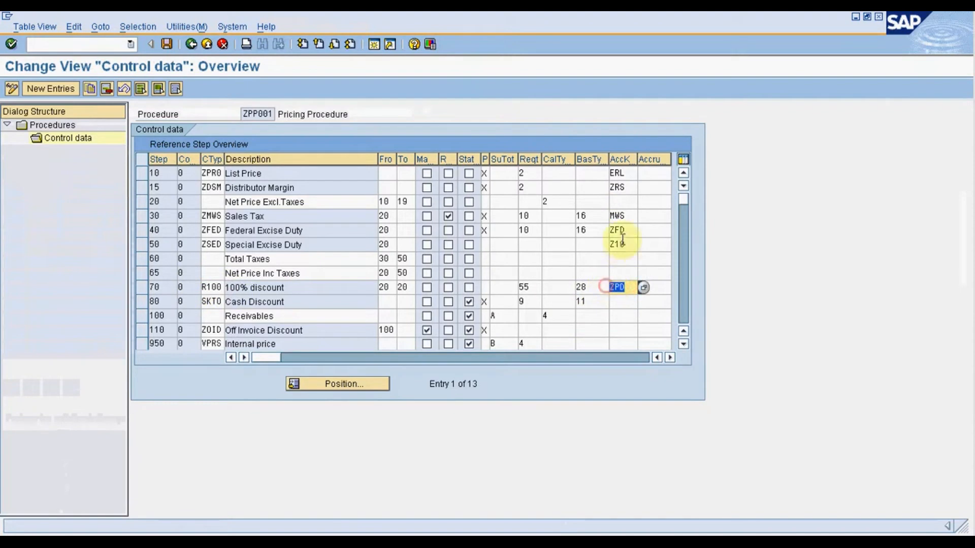
Leave the pricing procedure configuration and start transaction VKOA to assign G/L accounts.
left_click(207, 50)
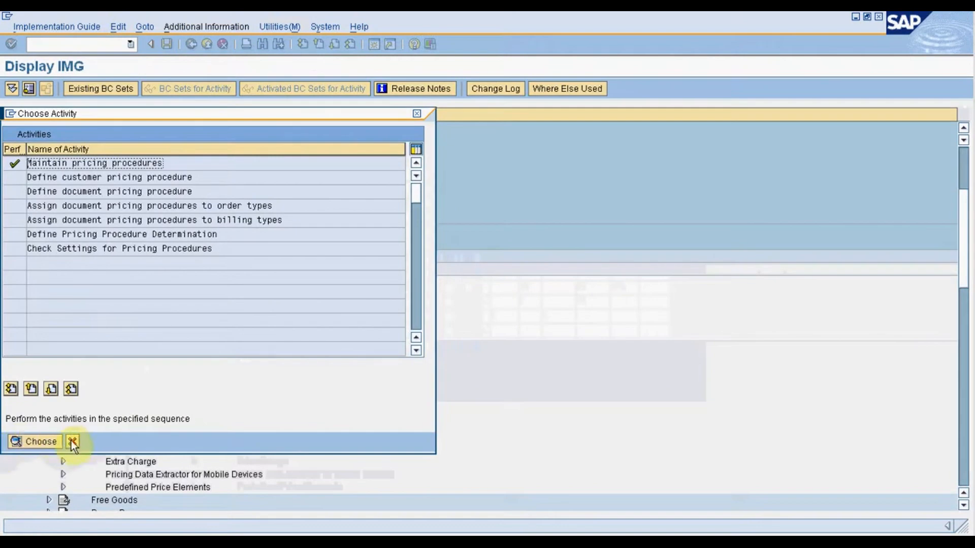
left_click(72, 441)
type("/")
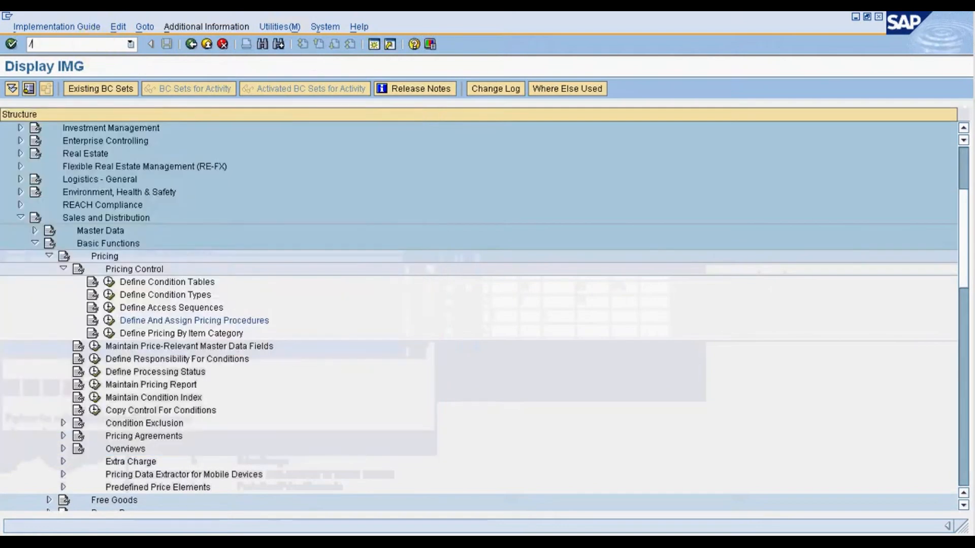
type("nvkoa")
key("Return")
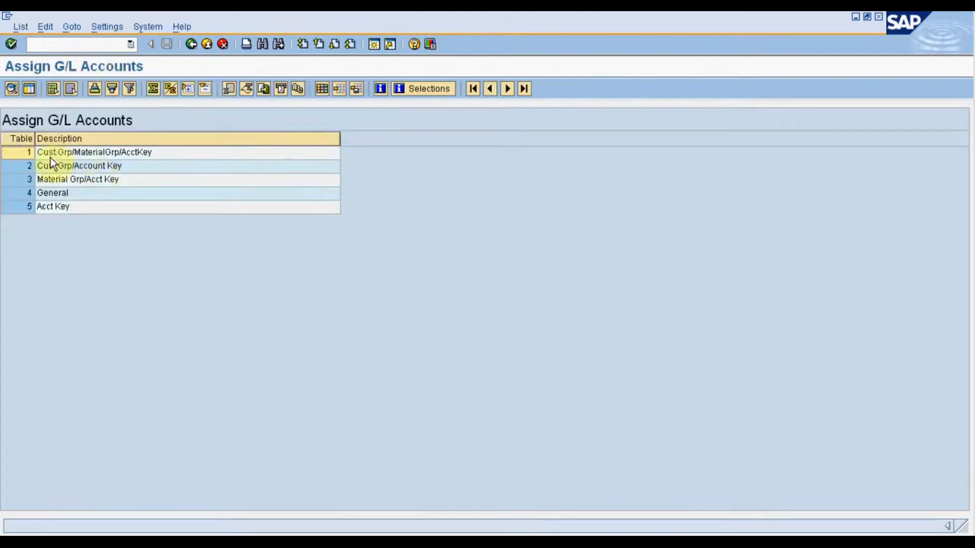
Open the Cust.Grp/MaterialGrp/AcctKey table and locate the entries for chart of accounts INT and sales organization 1000.
double_click(51, 154)
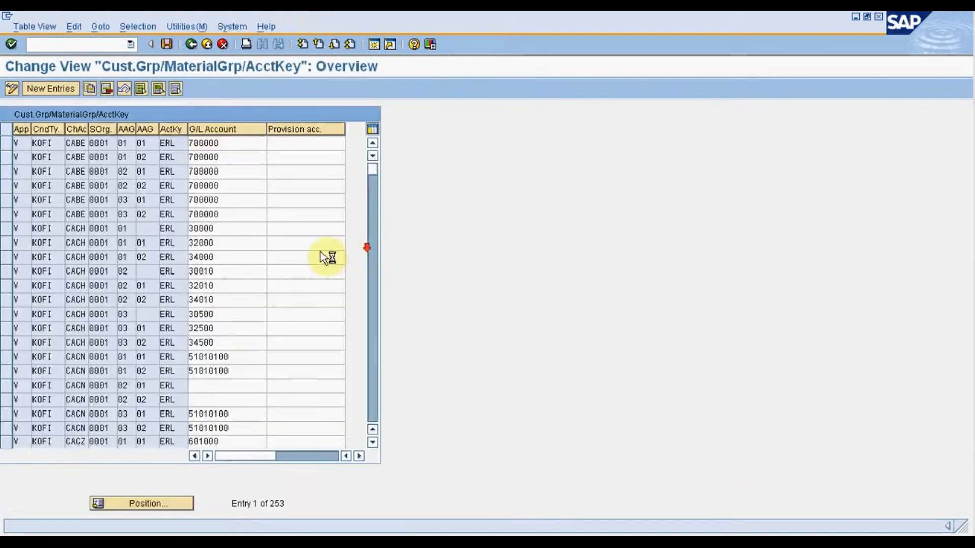
scroll(281, 217, "down", 1)
left_click_drag(372, 172, 376, 177)
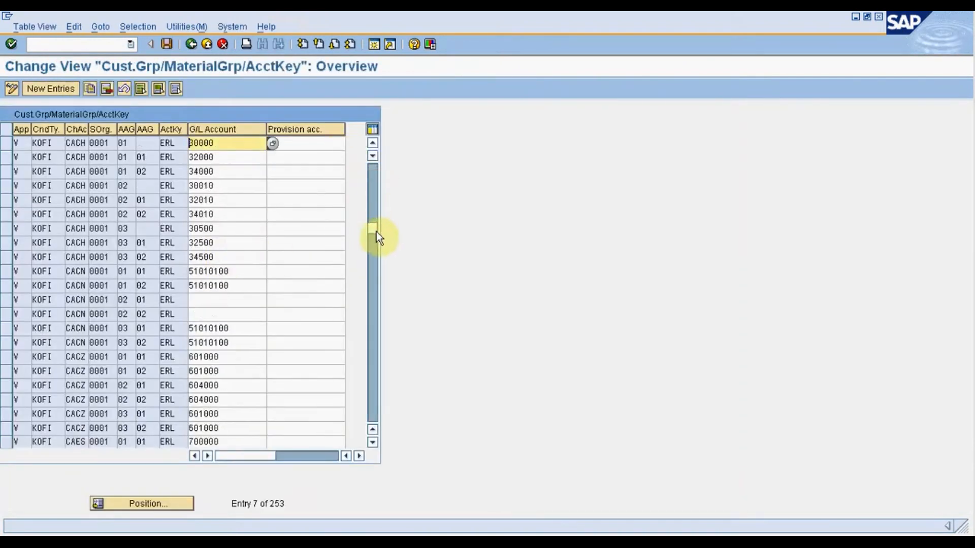
left_click_drag(376, 230, 373, 296)
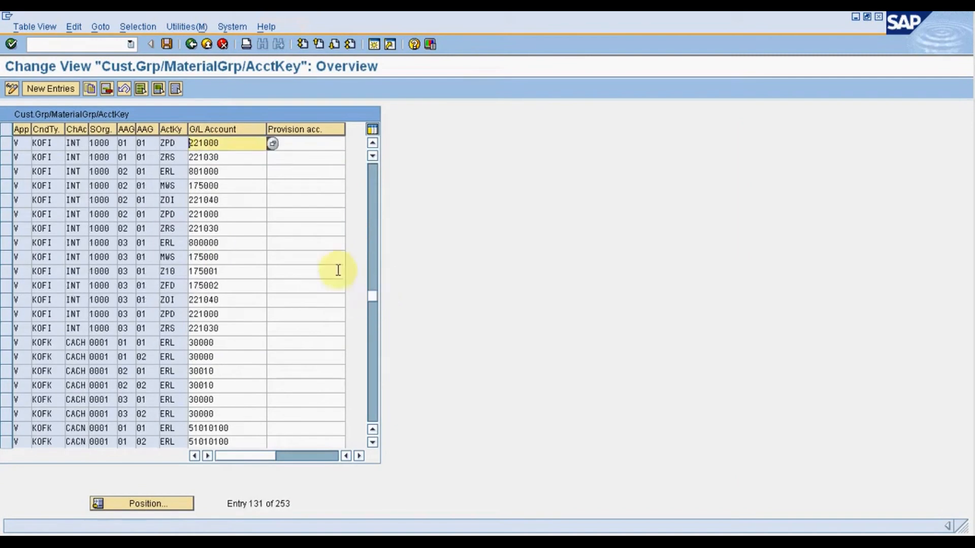
left_click(372, 143)
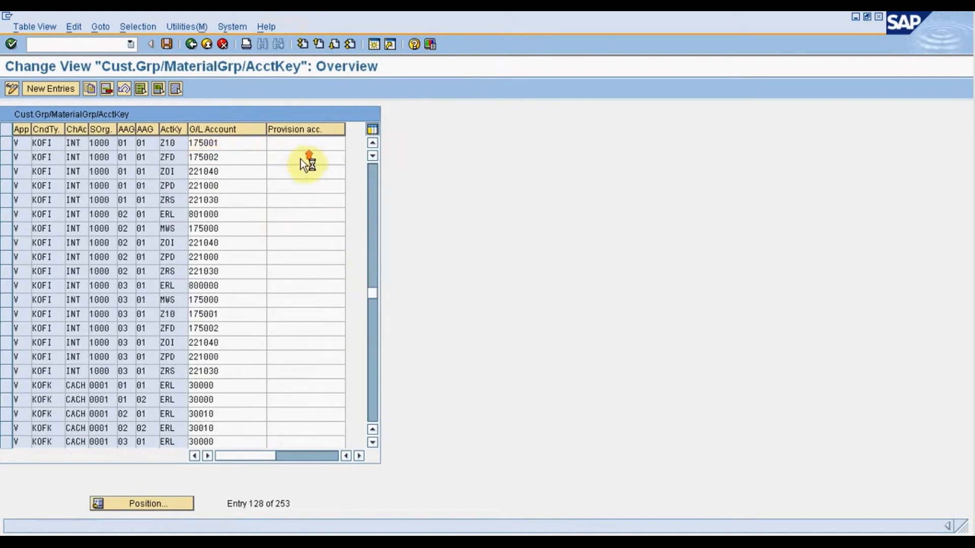
scroll(301, 159, "up", 1)
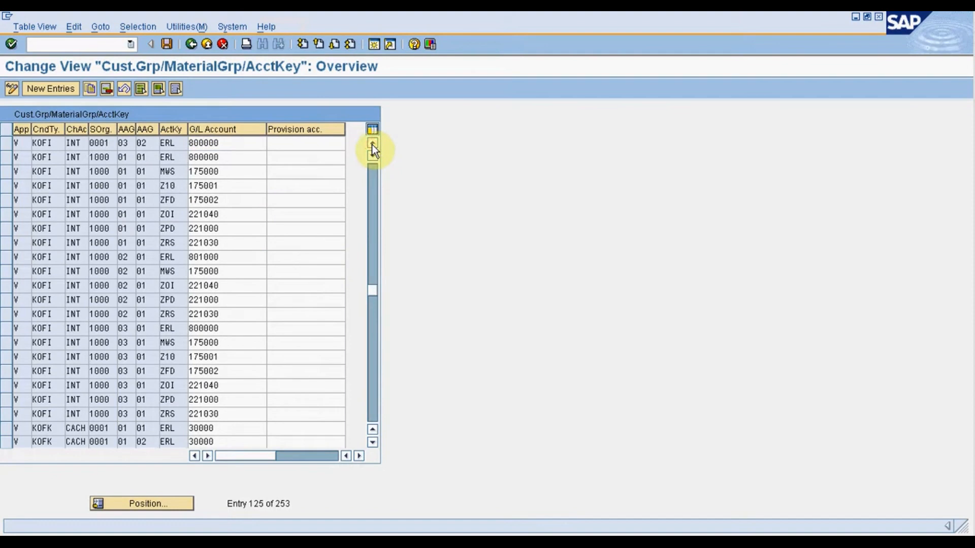
left_click(372, 145)
left_click(371, 144)
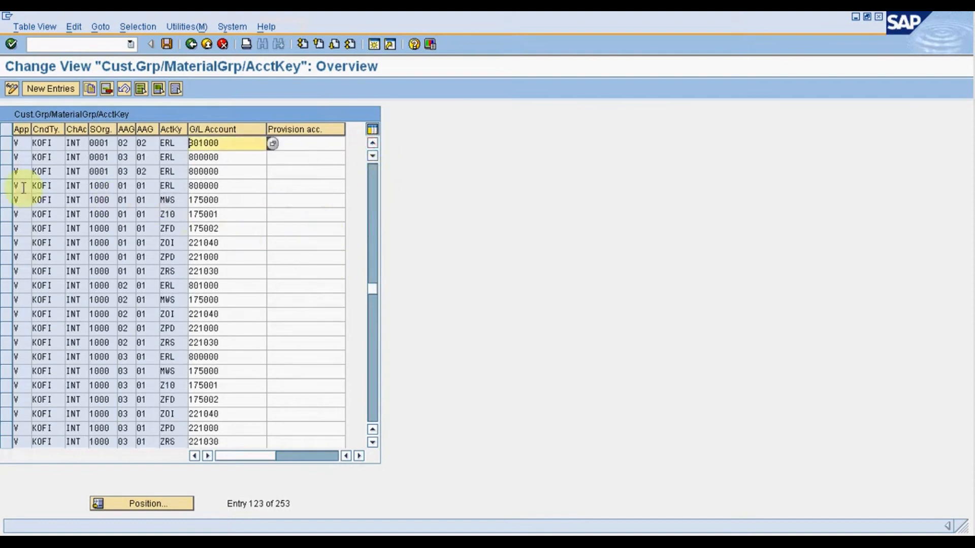
Examine the ERL entry for sales organization 1000: condition type, chart of accounts, account assignment groups, account key and G/L account.
left_click(5, 191)
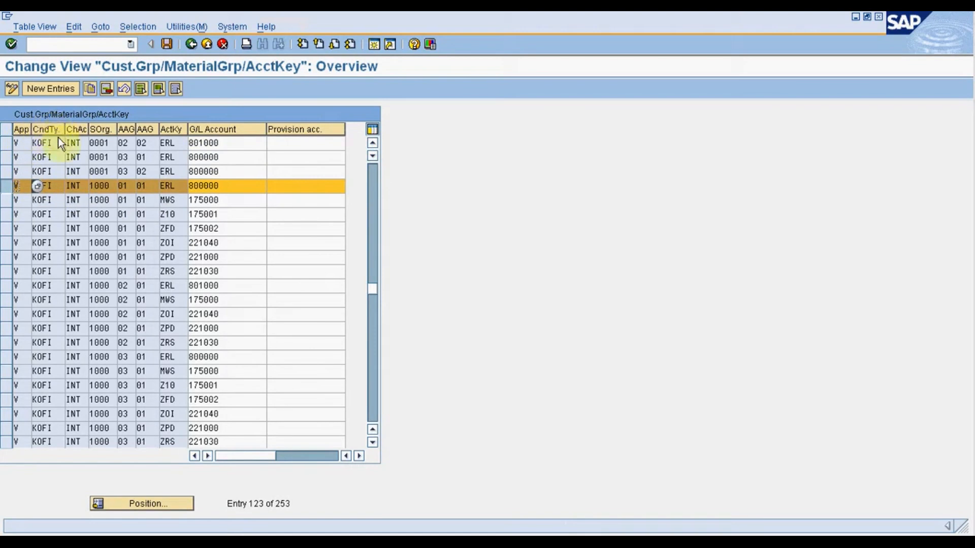
double_click(40, 186)
left_click_drag(33, 183, 48, 192)
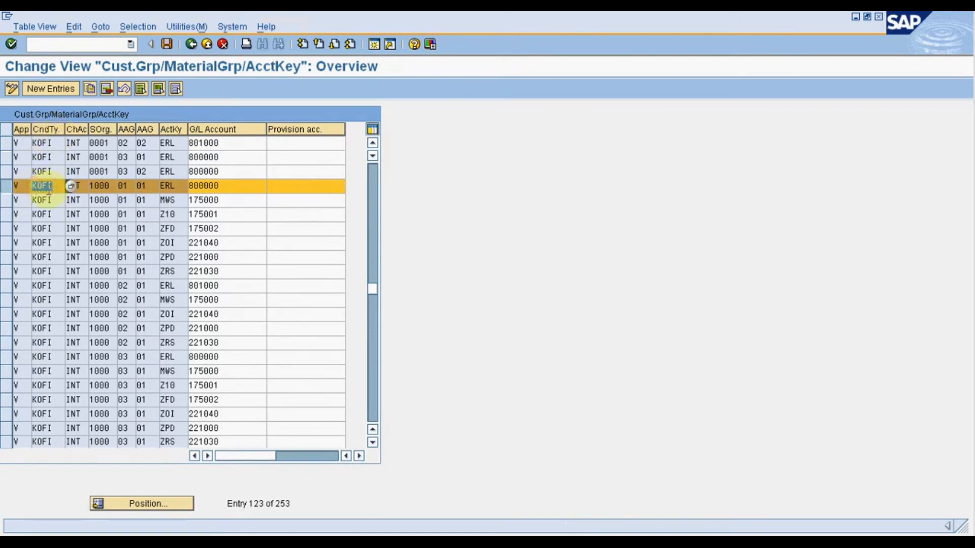
left_click(86, 186)
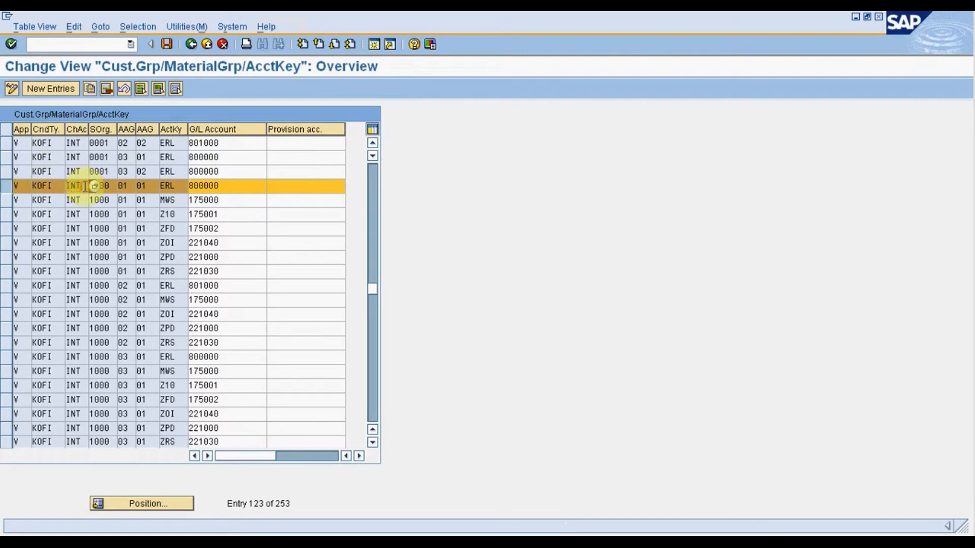
double_click(77, 186)
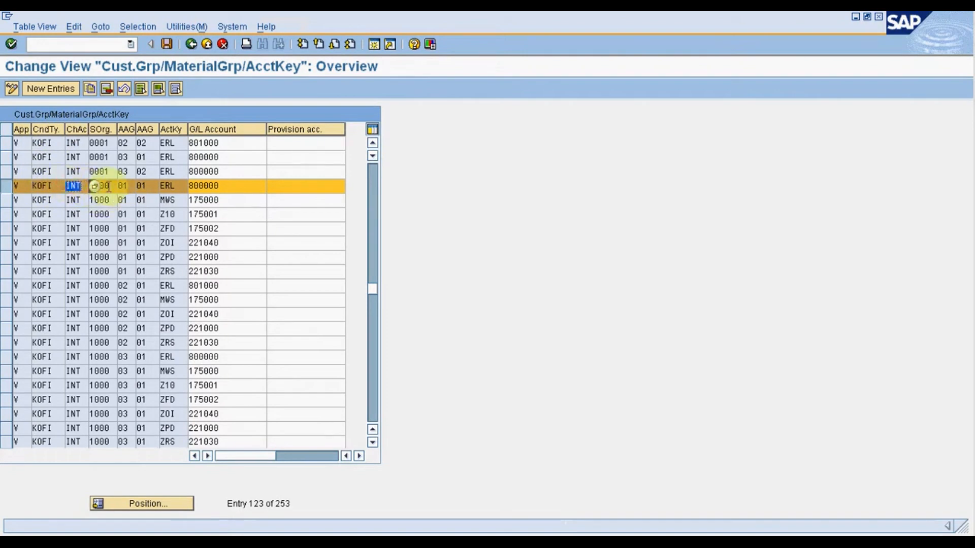
double_click(100, 185)
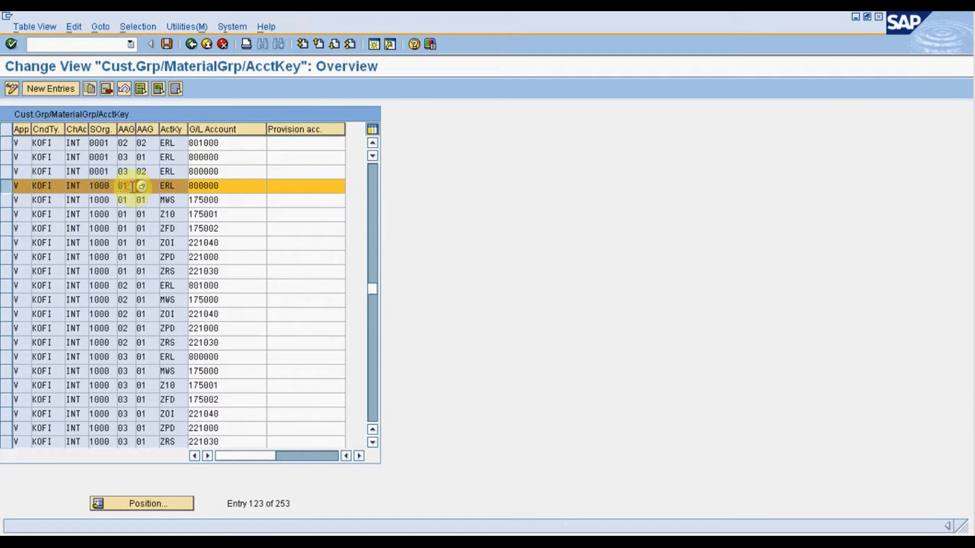
double_click(123, 186)
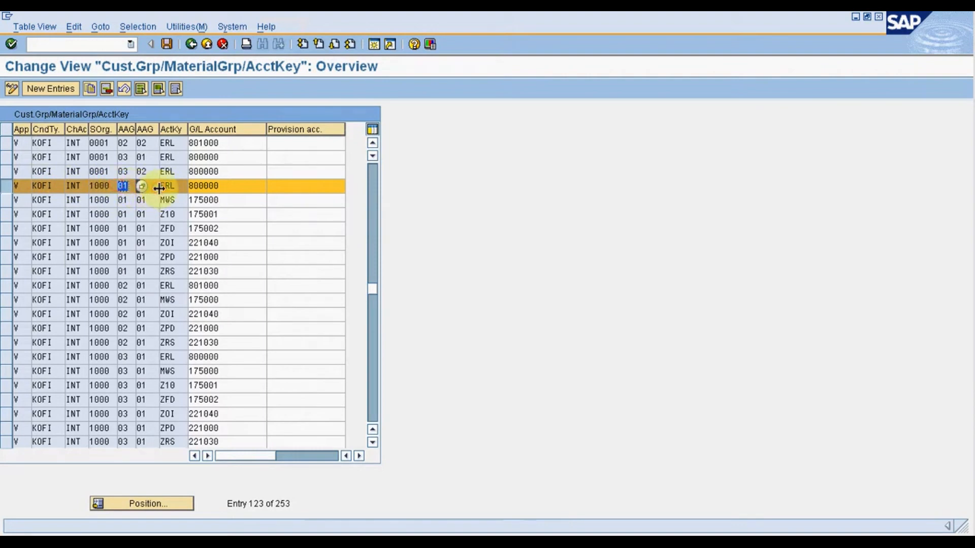
double_click(141, 186)
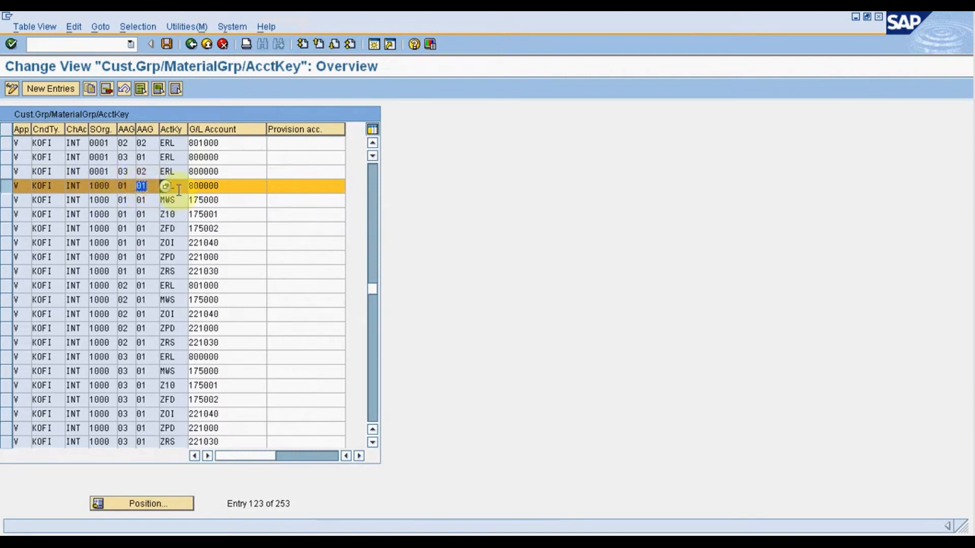
double_click(179, 190)
left_click(224, 187)
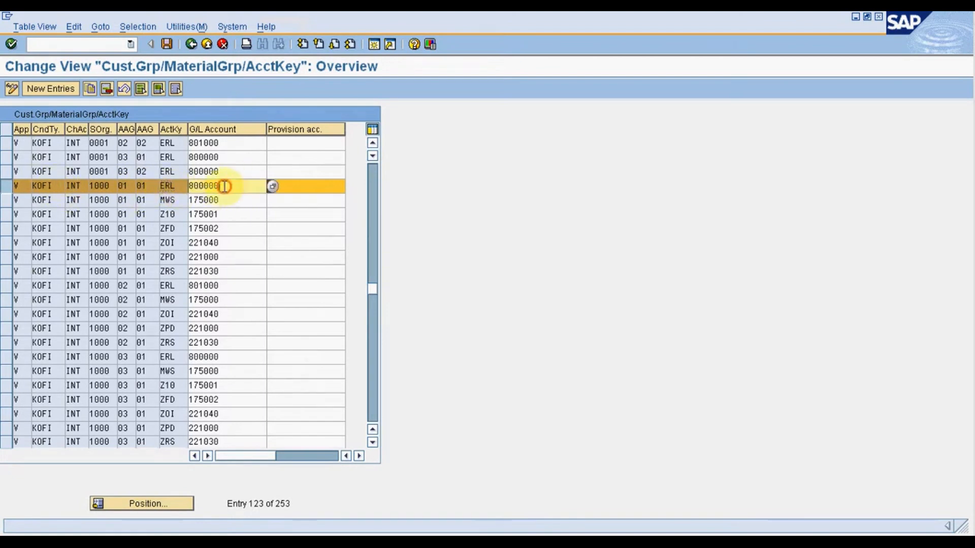
left_click_drag(224, 186, 184, 186)
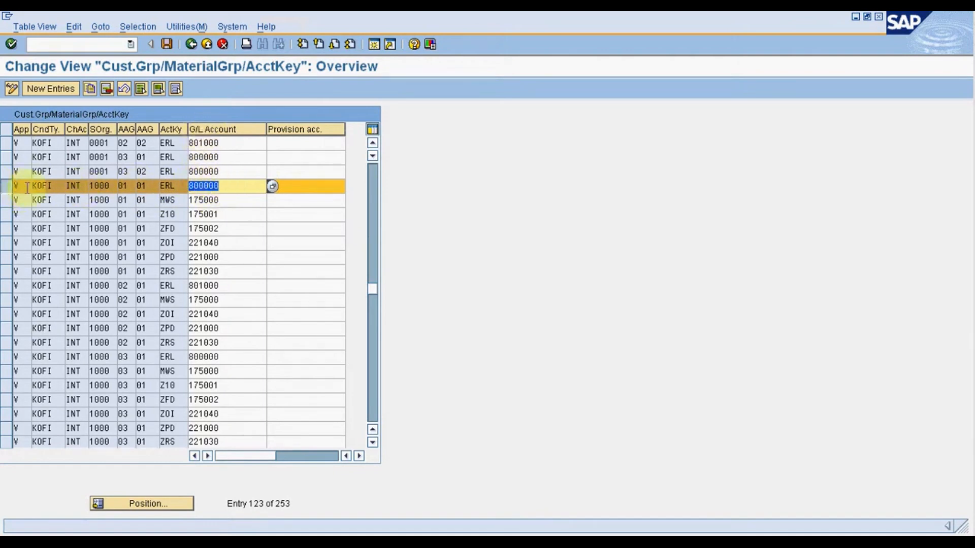
Check the customer and material account assignment group meanings for the ERL entry of sales organization 1000, along with its G/L account.
left_click(81, 187)
double_click(73, 186)
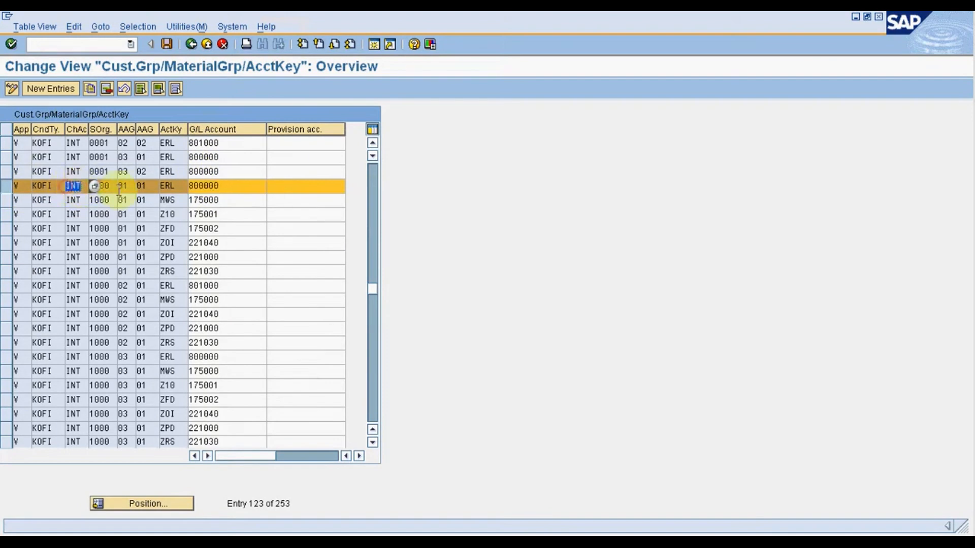
double_click(101, 186)
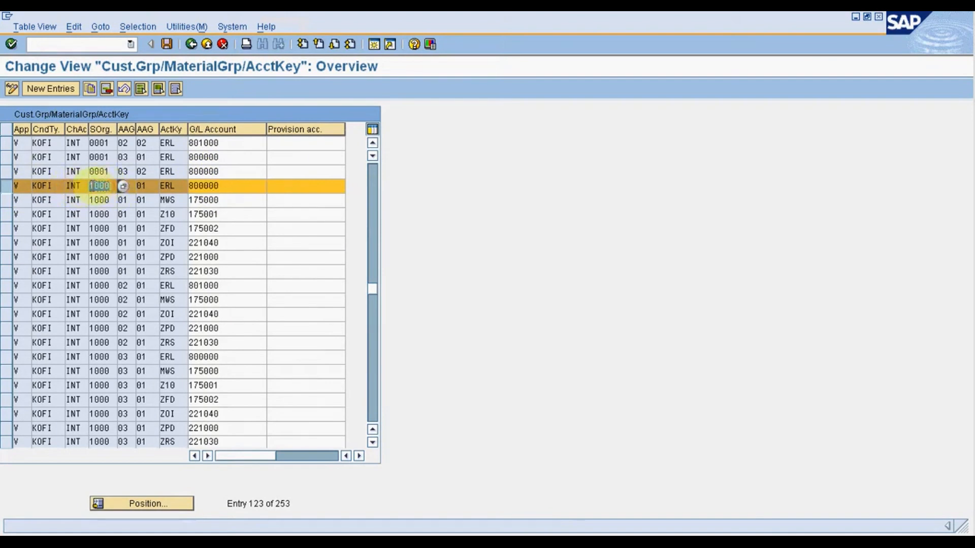
left_click(127, 186)
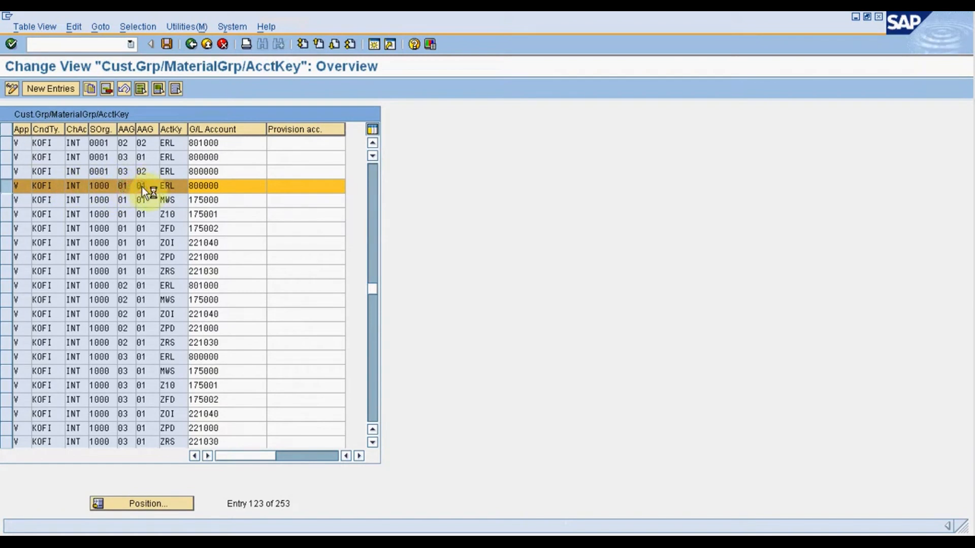
left_click(141, 187)
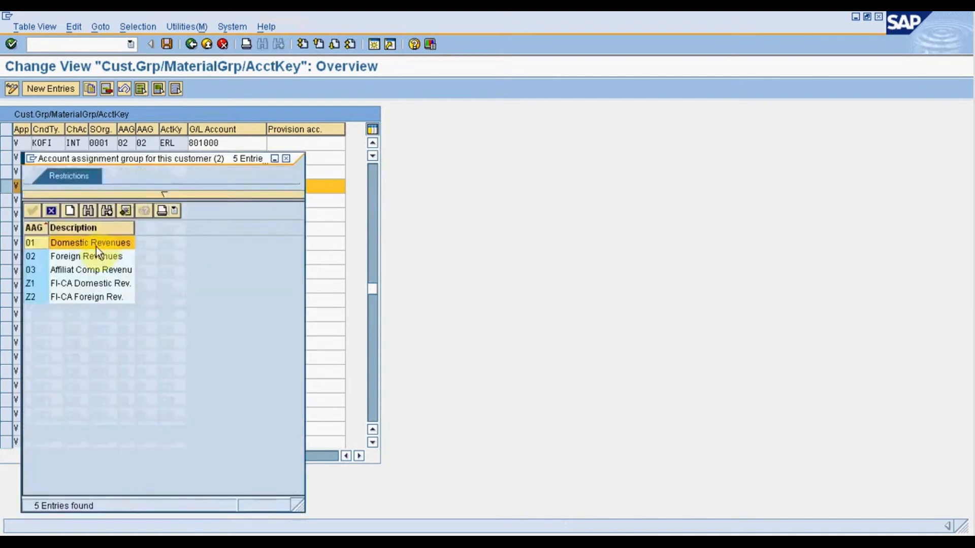
left_click(51, 213)
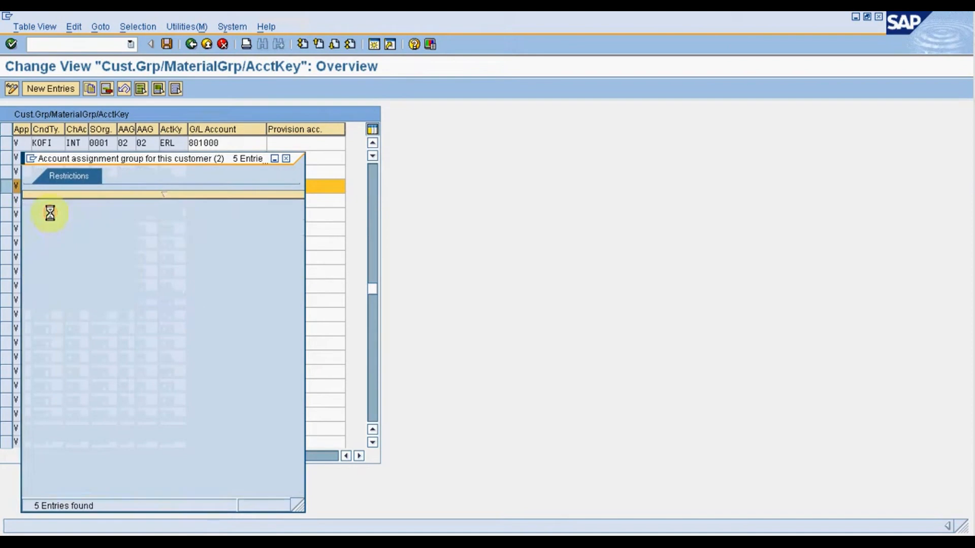
left_click(154, 187)
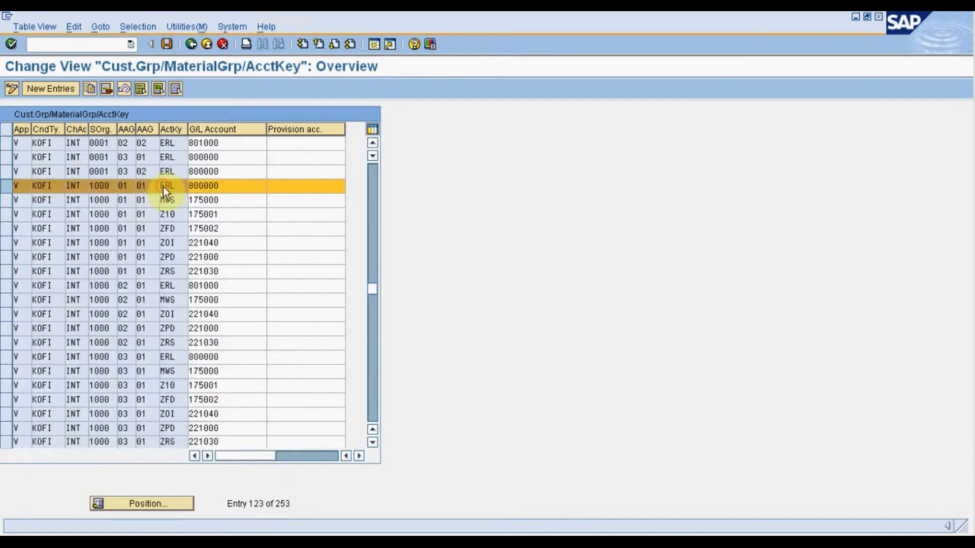
left_click(163, 187)
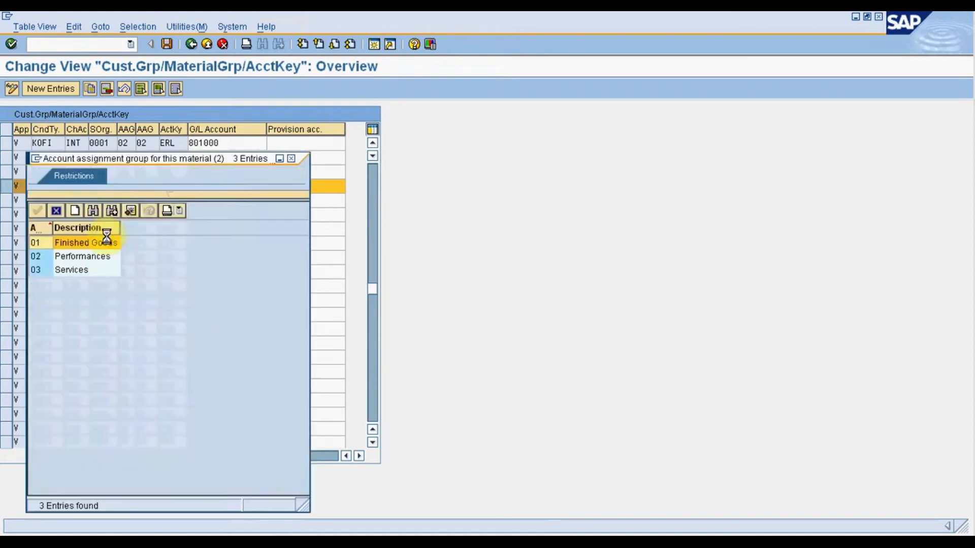
left_click(56, 211)
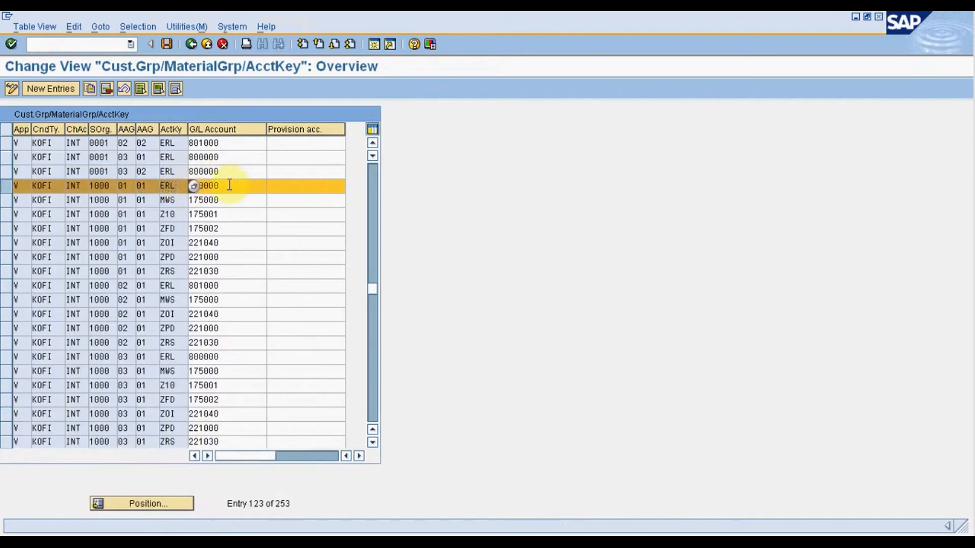
left_click_drag(230, 185, 185, 179)
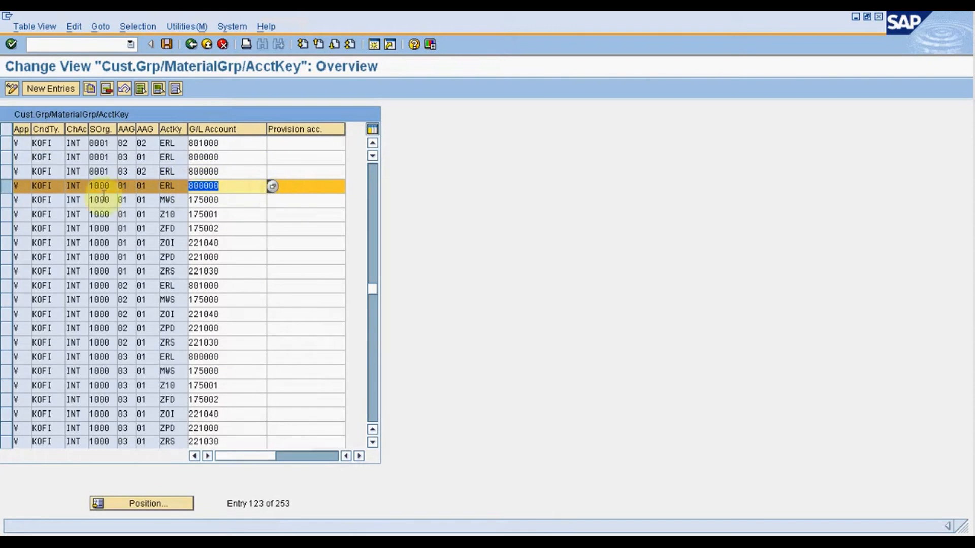
Check the chart of accounts, sales organization and customer and material account assignment group meanings for the MWS entry with groups 01 and 01.
left_click(8, 187)
left_click(8, 201)
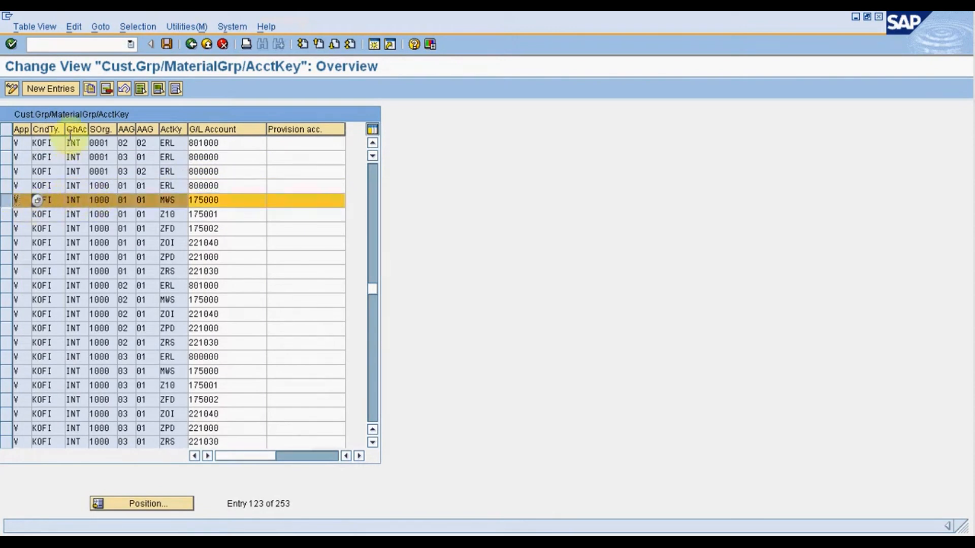
left_click_drag(94, 200, 71, 200)
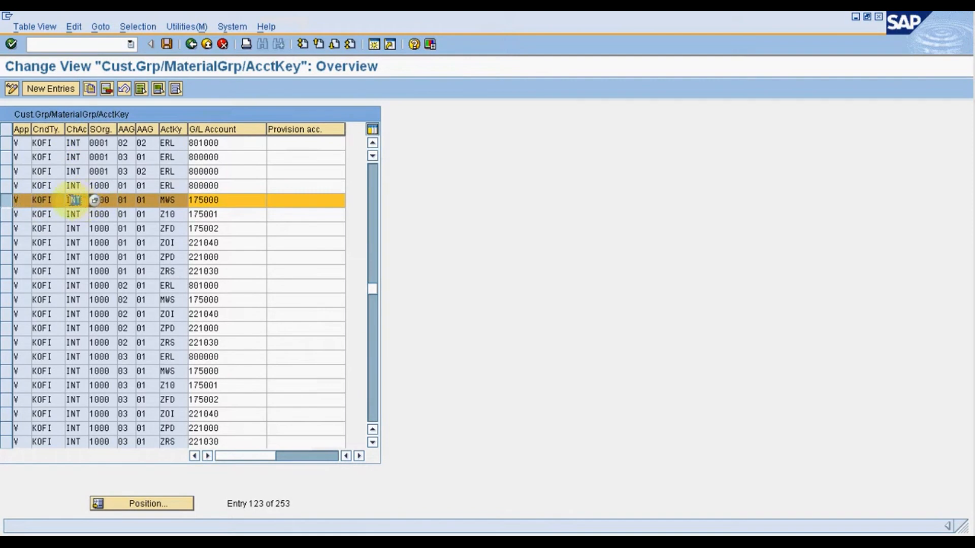
left_click(108, 200)
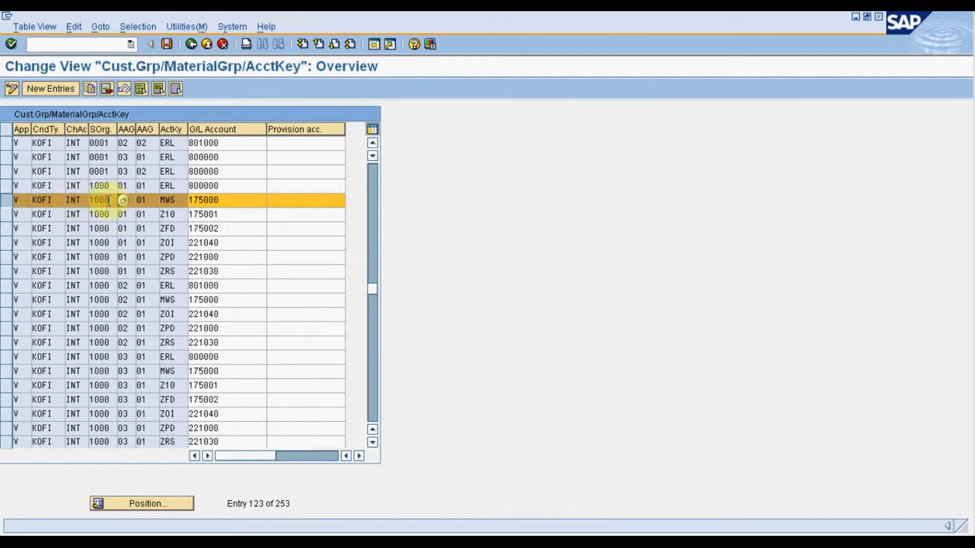
left_click_drag(109, 200, 97, 200)
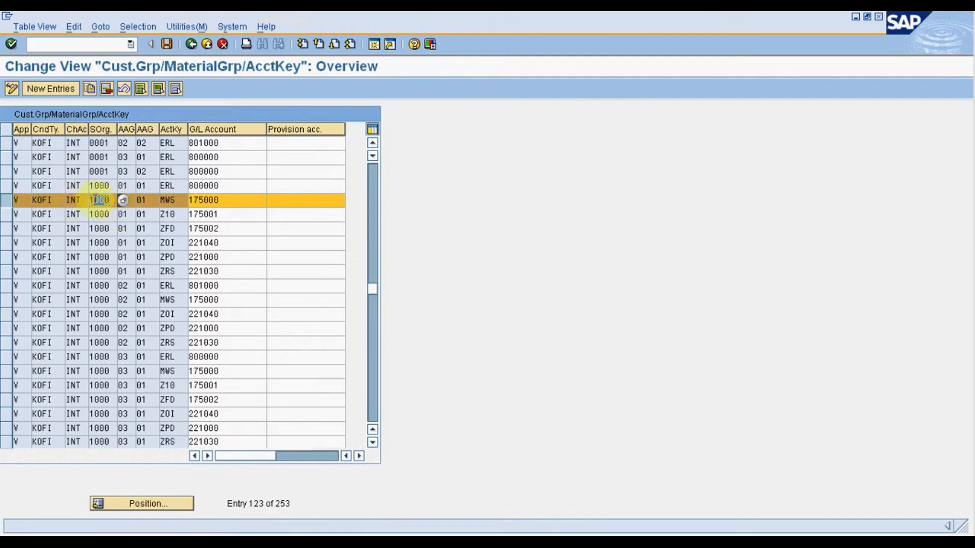
left_click(130, 200)
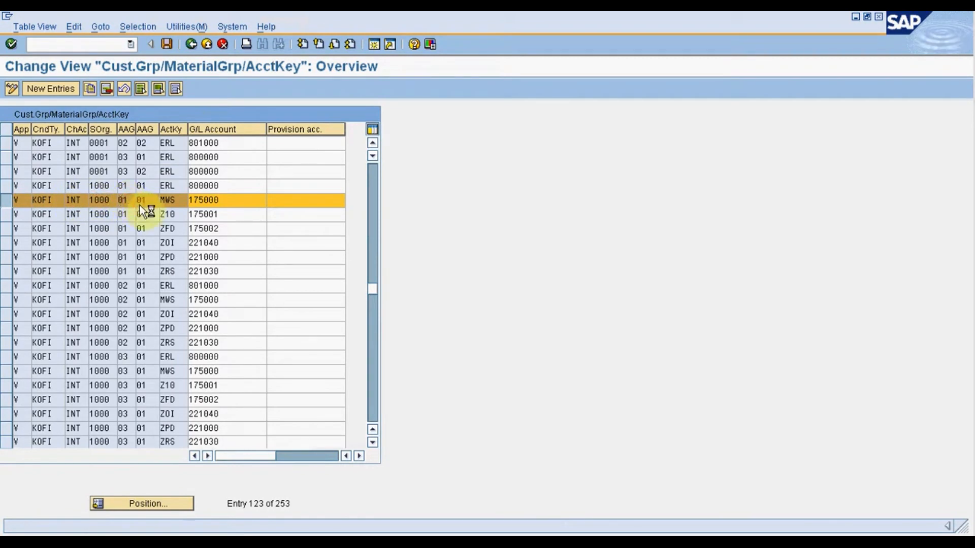
key("F4")
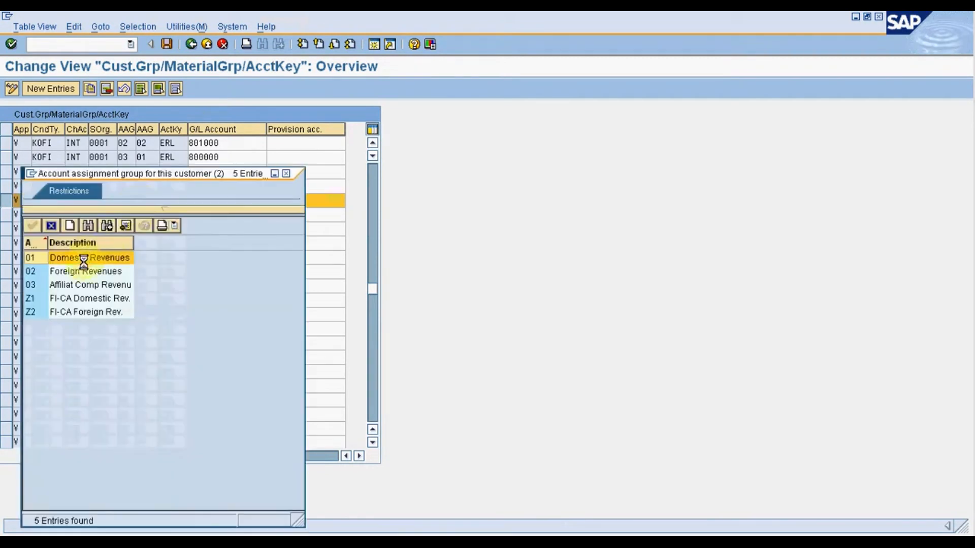
left_click(52, 226)
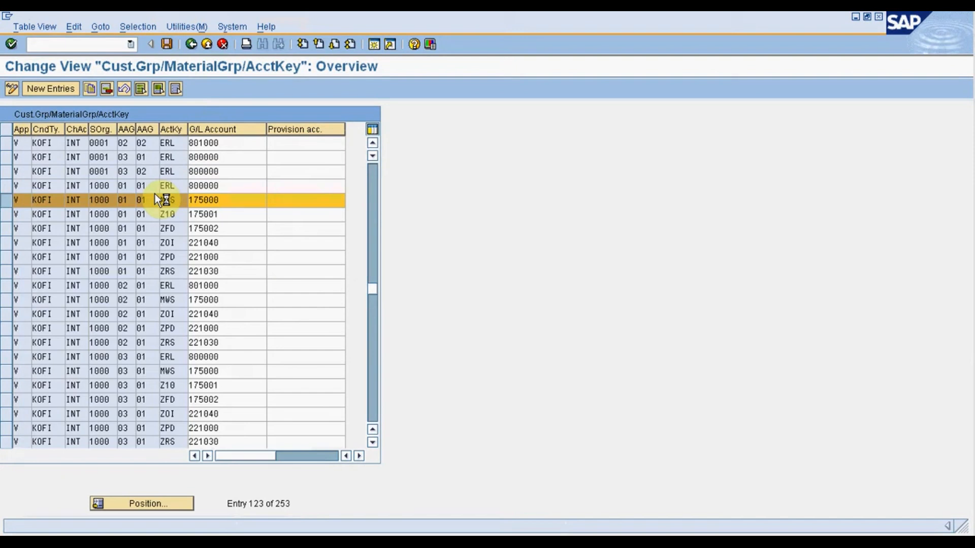
left_click(161, 202)
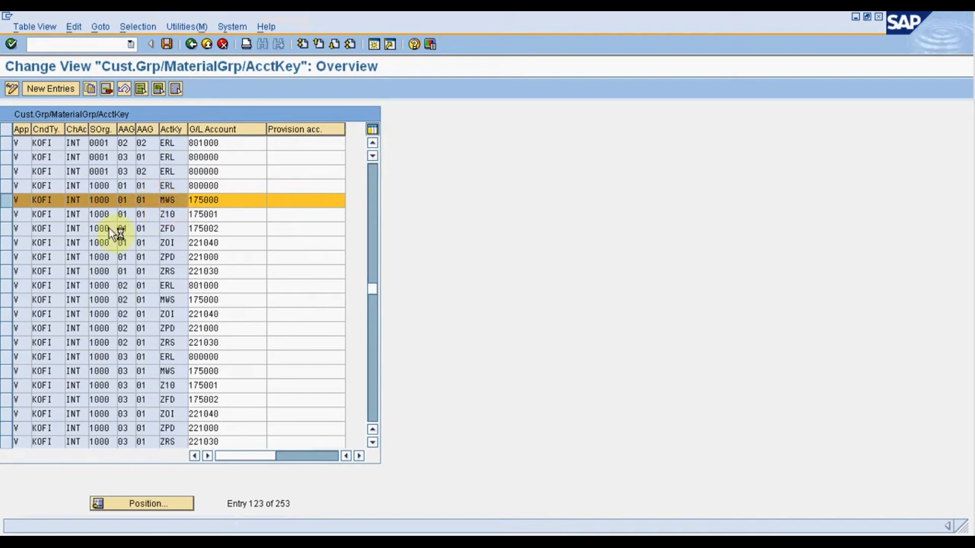
key("F4")
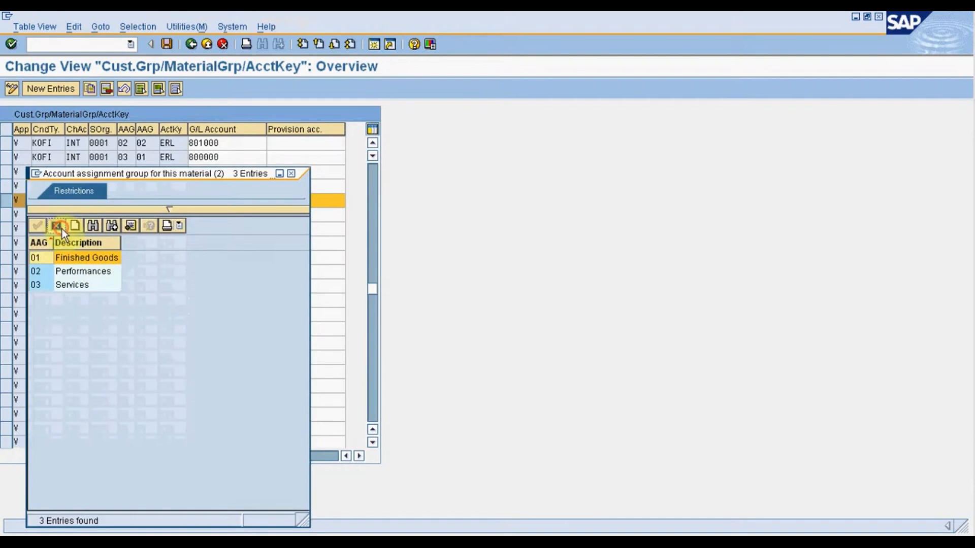
left_click(57, 226)
Review the MWS entry's account key and G/L account, and compare the entry with the ERL row above it.
left_click(170, 203)
left_click(179, 202)
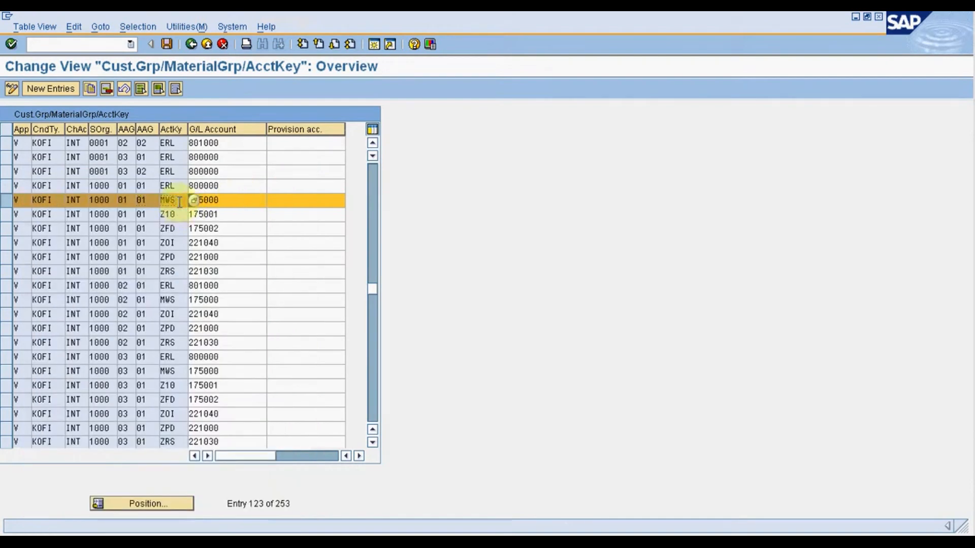
left_click_drag(179, 202, 160, 198)
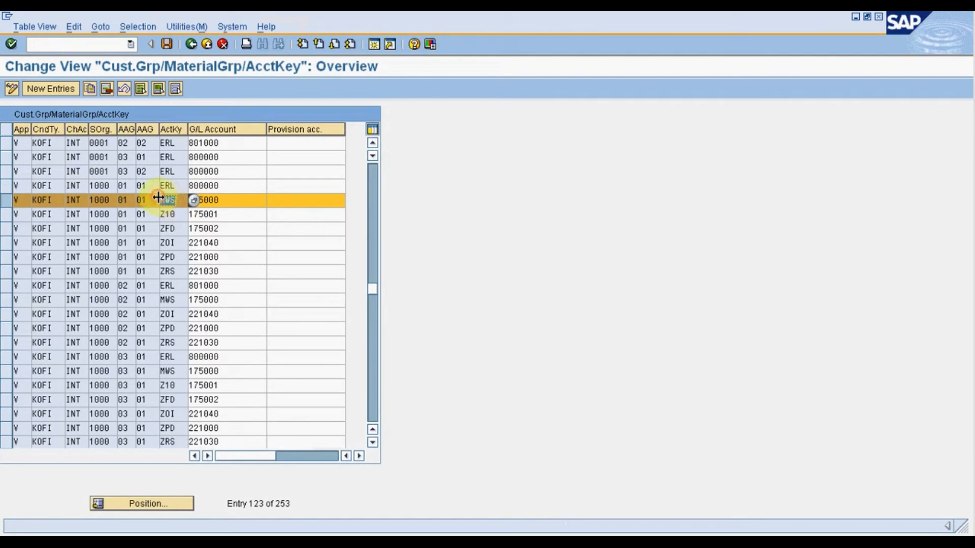
left_click(231, 203)
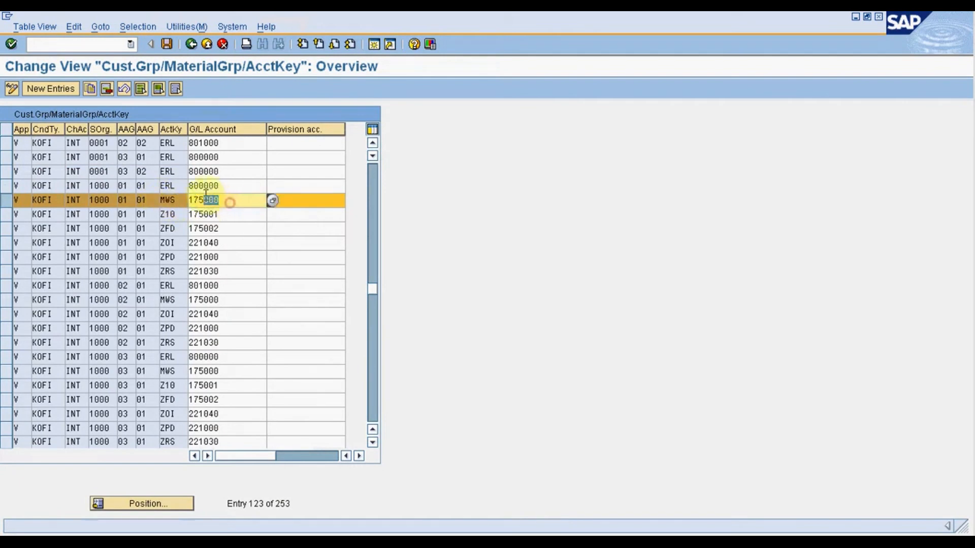
left_click_drag(231, 202, 190, 198)
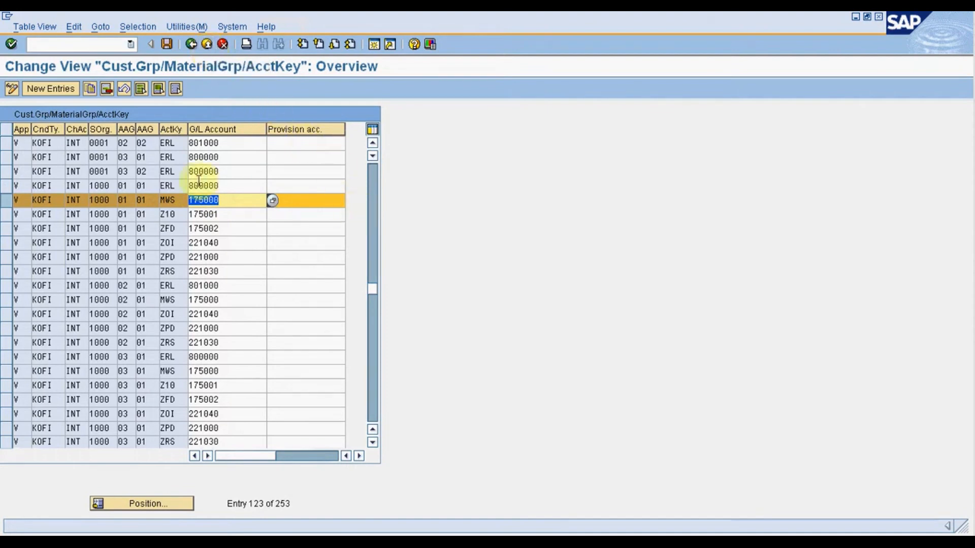
left_click_drag(5, 199, 7, 186)
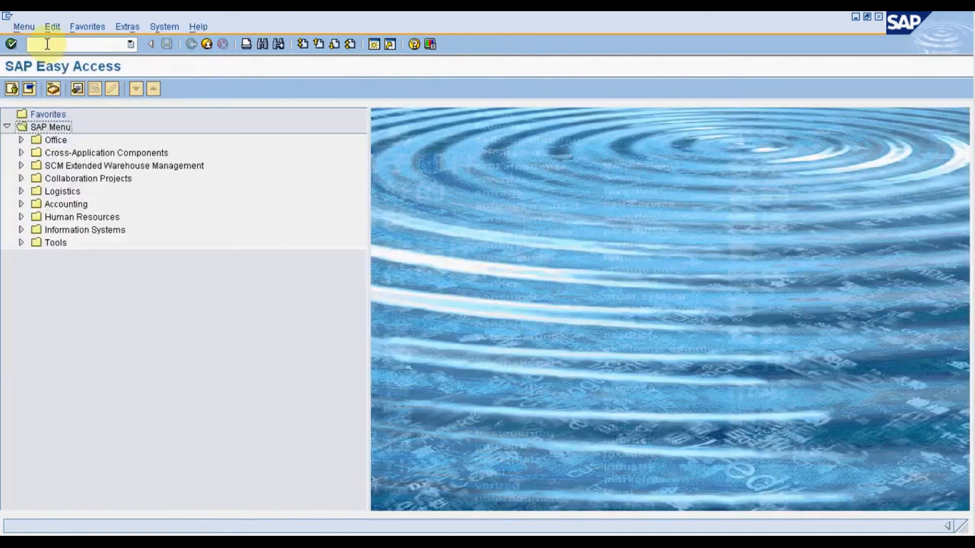
Change the customer's ZMWS tax classification to 1 (Full Tax) in the billing data for sales area 1000/10/10 and save.
type("xd0")
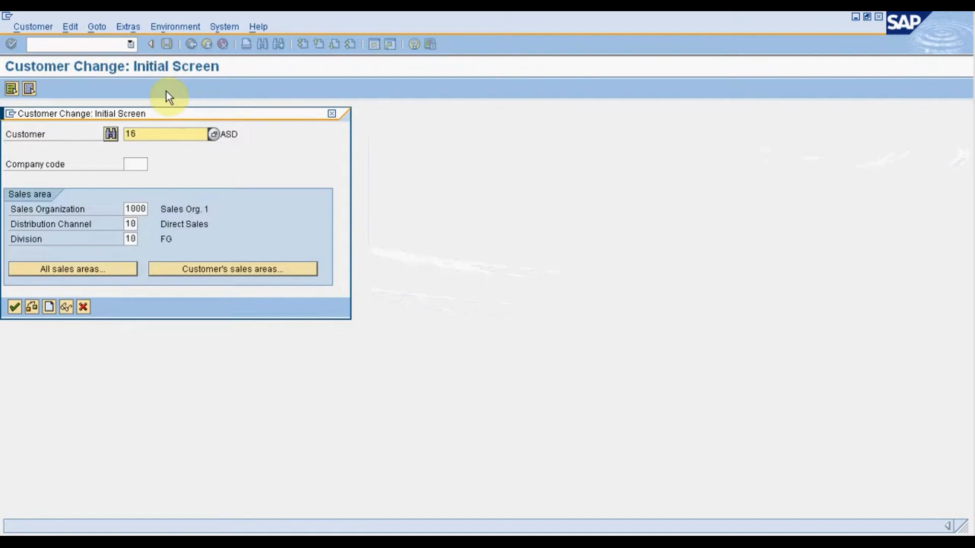
left_click(14, 308)
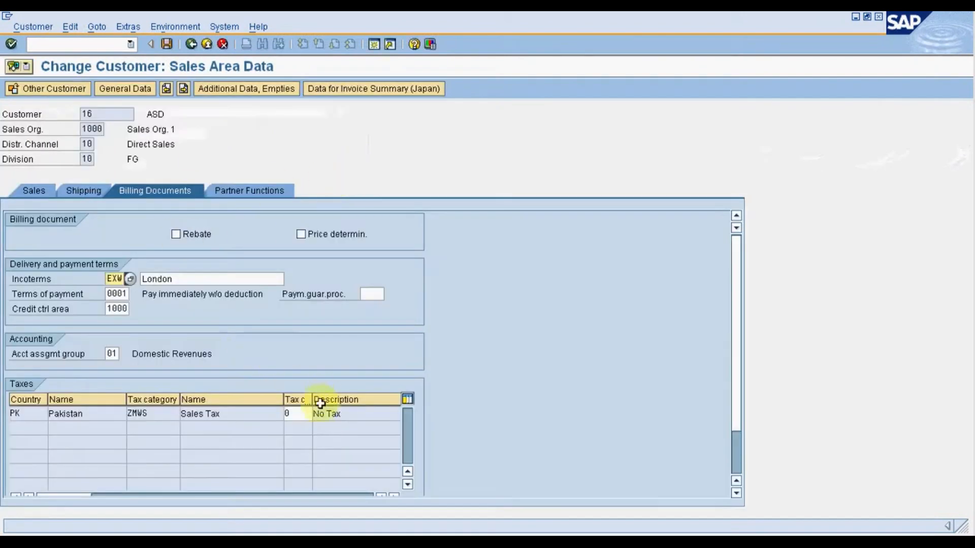
left_click(297, 414)
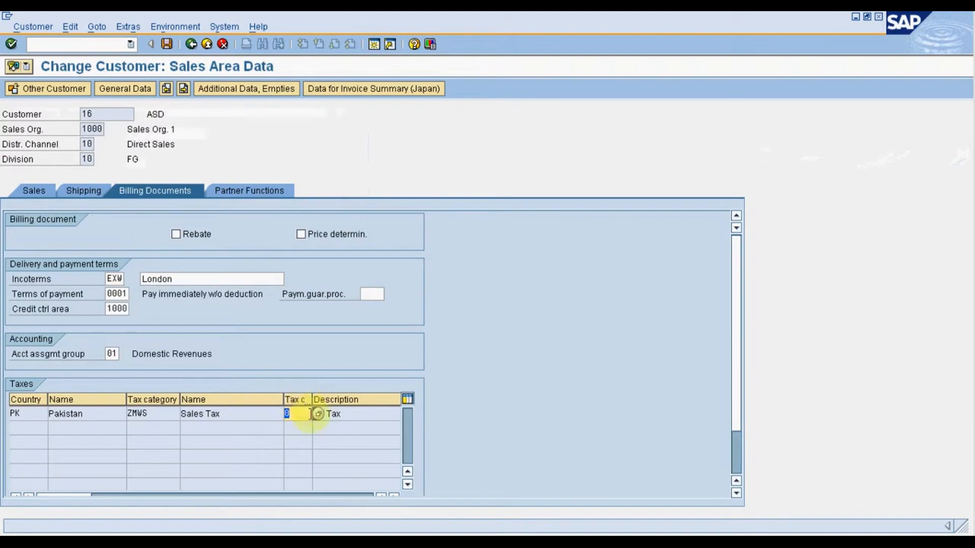
left_click(324, 413)
left_click(303, 413)
left_click(317, 414)
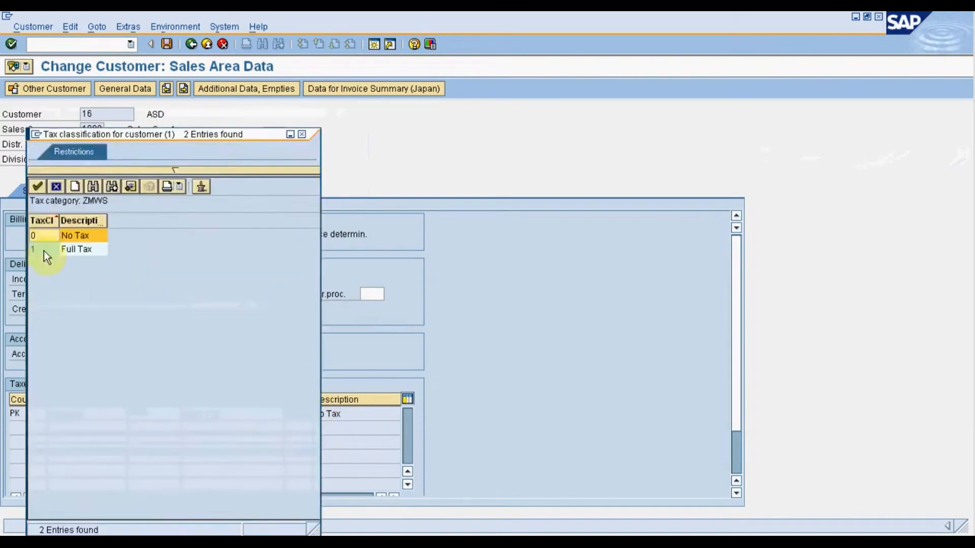
double_click(44, 251)
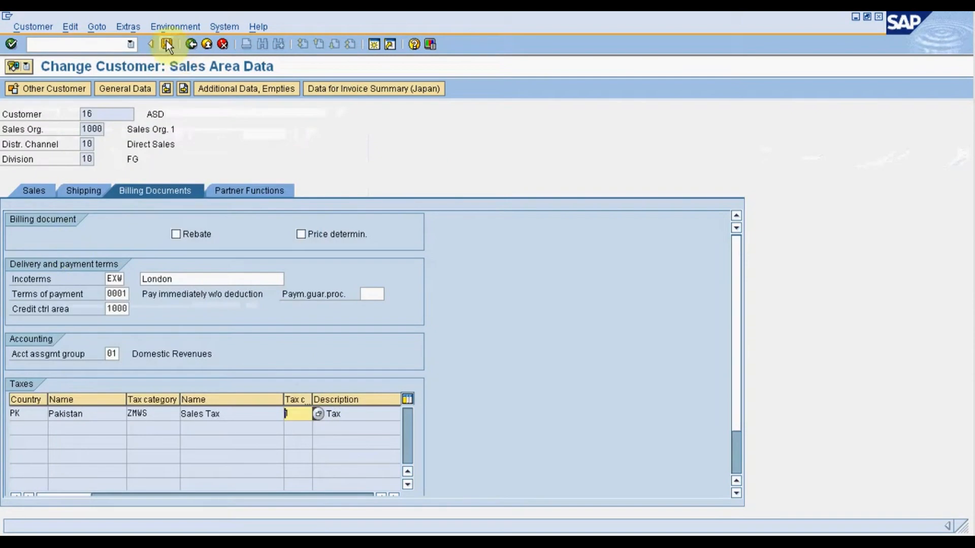
left_click(166, 43)
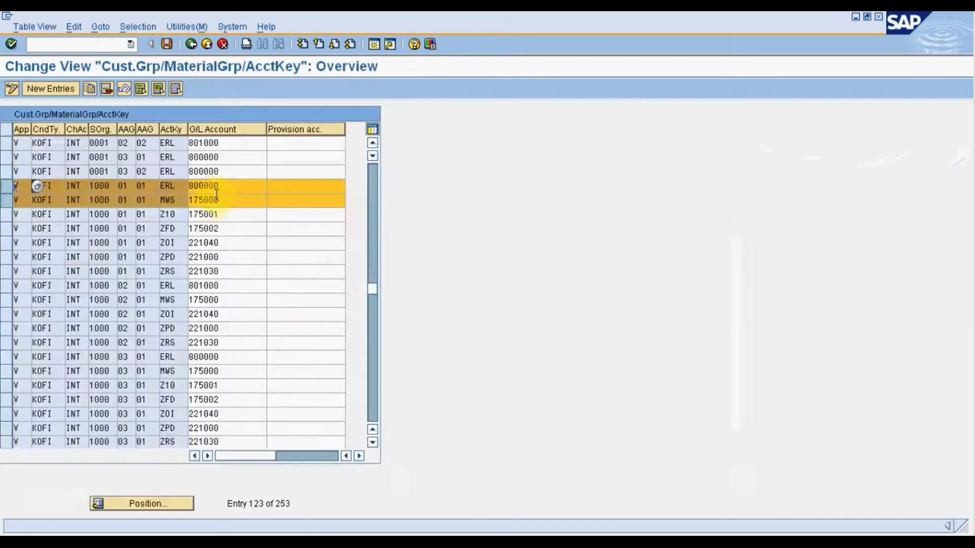
Recheck the ERL and MWS G/L accounts, leave customer change and start a ZOR sales order with VA01 for sales area 1000/10/10.
left_click(216, 200)
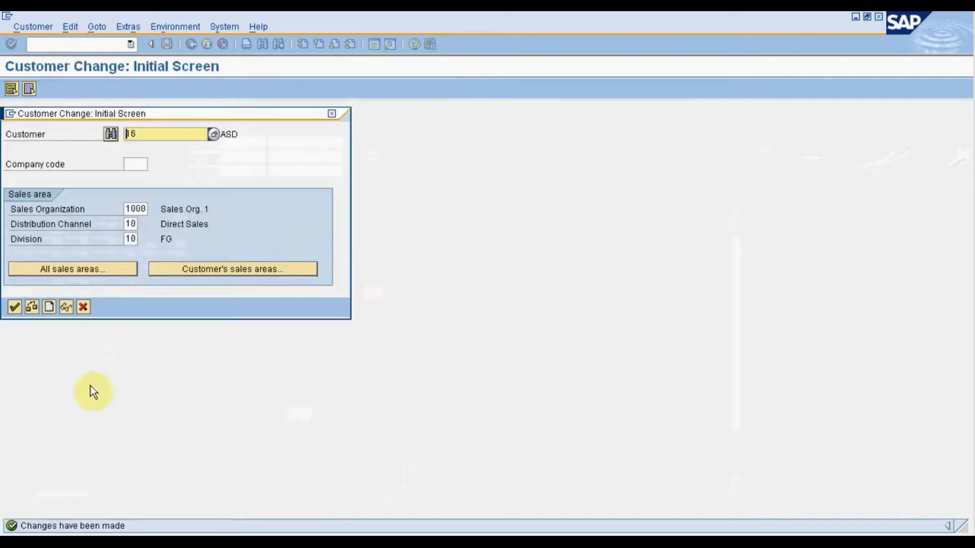
left_click(85, 307)
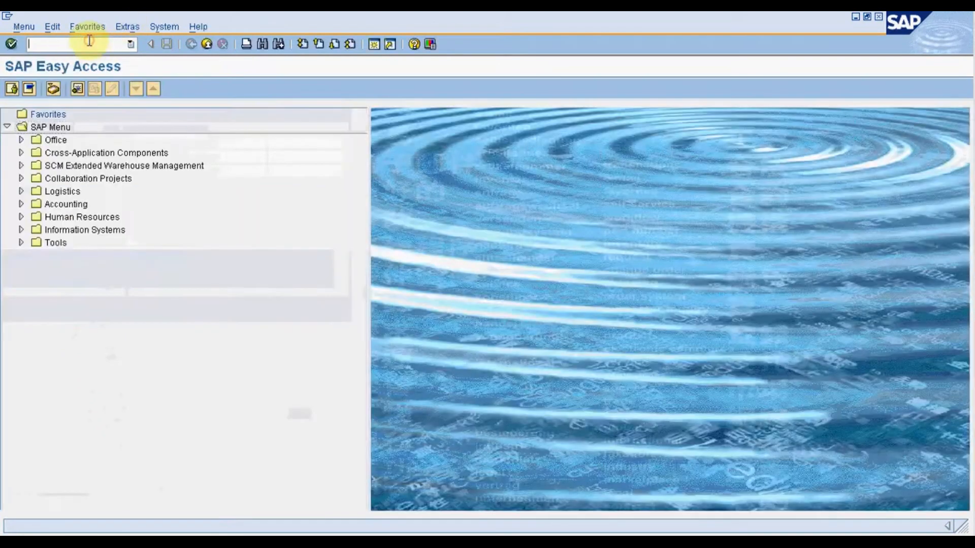
type("/nva01")
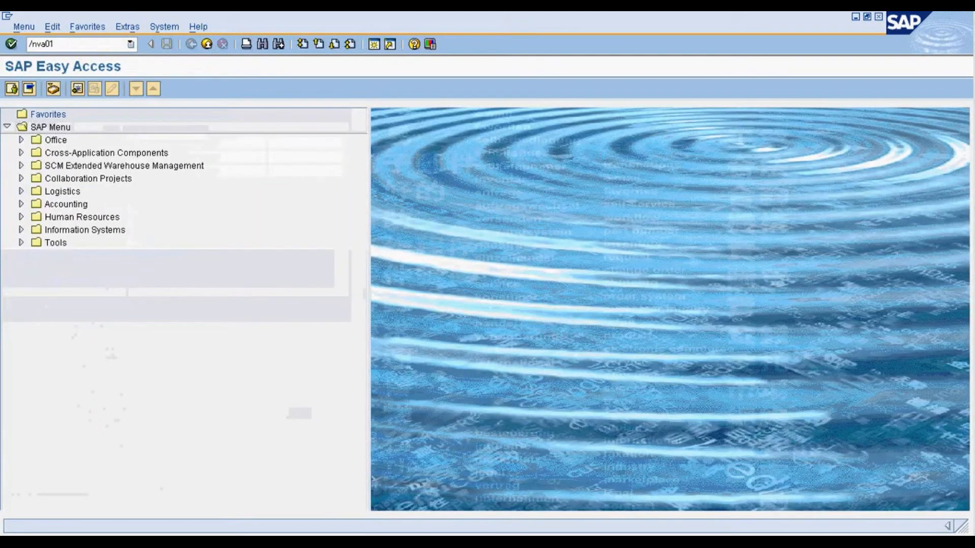
key("Return")
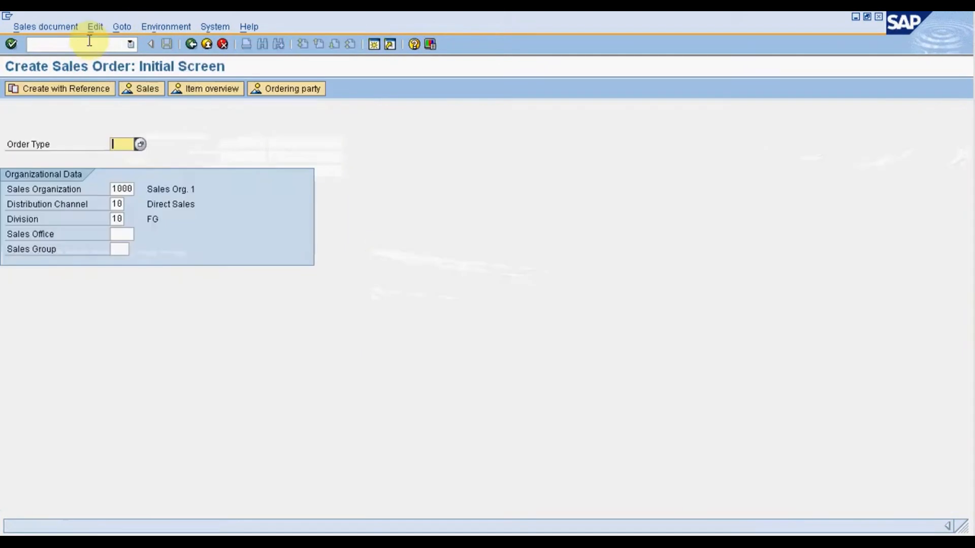
type("zor")
key("Return")
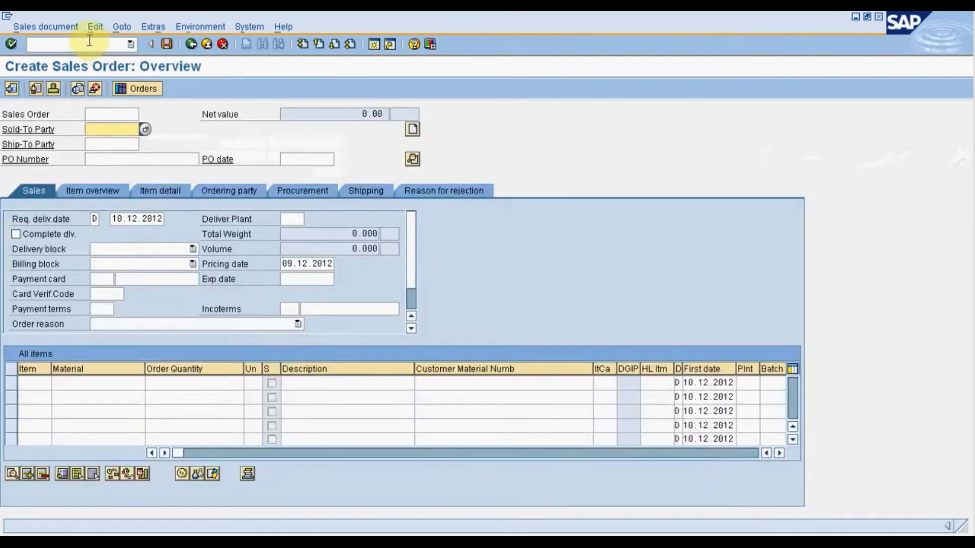
Enter the sold-to party and PO number in the sales order, and add material 5 with an order quantity of 1.
type("16")
left_click(112, 156)
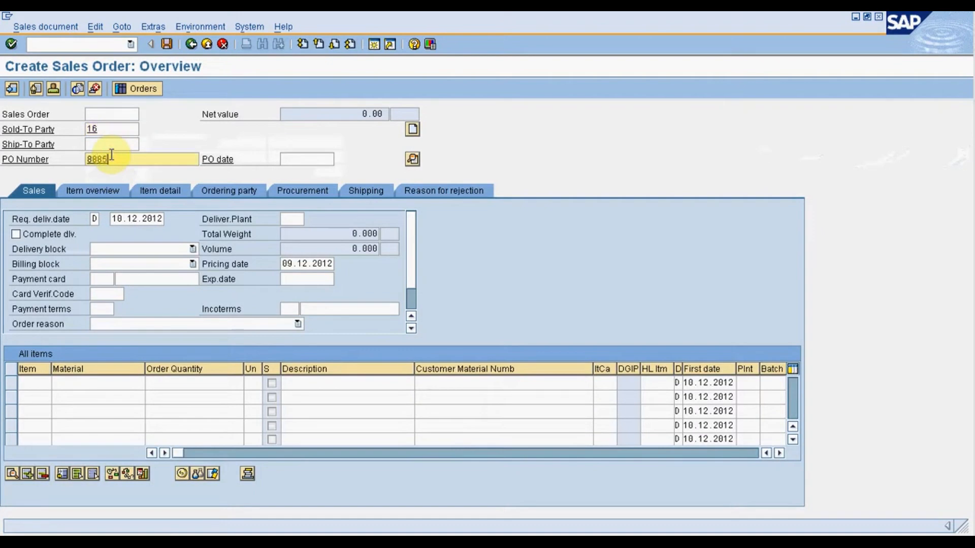
left_click(69, 382)
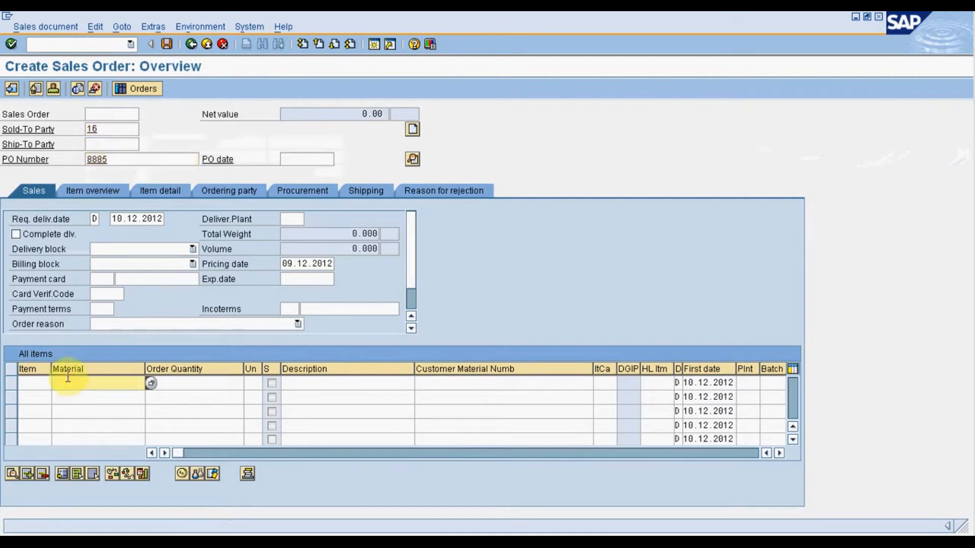
left_click(68, 410)
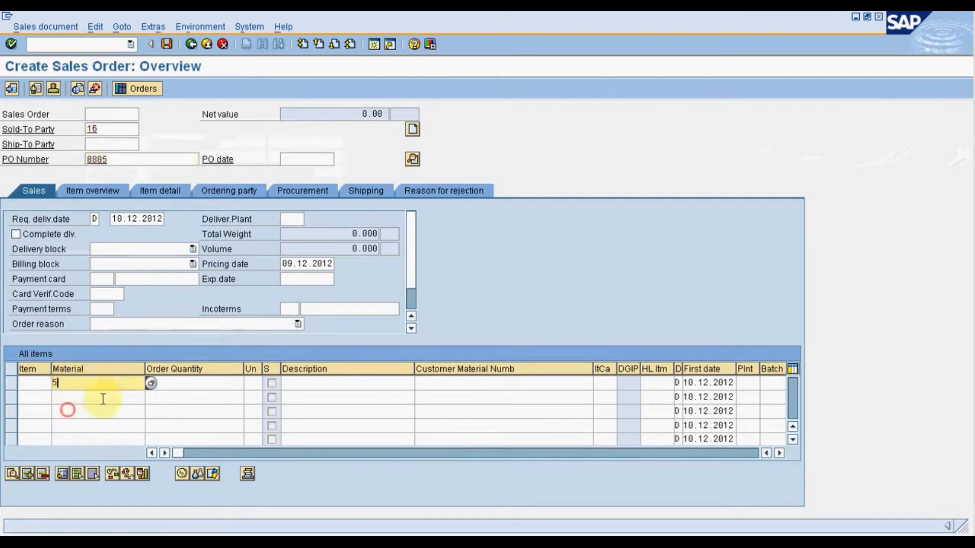
left_click(216, 388)
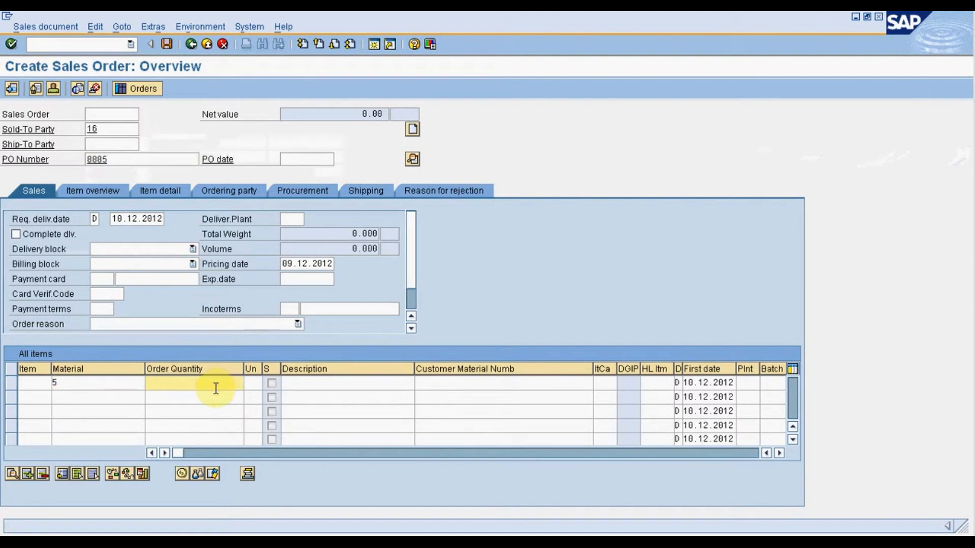
type("1")
key("Return")
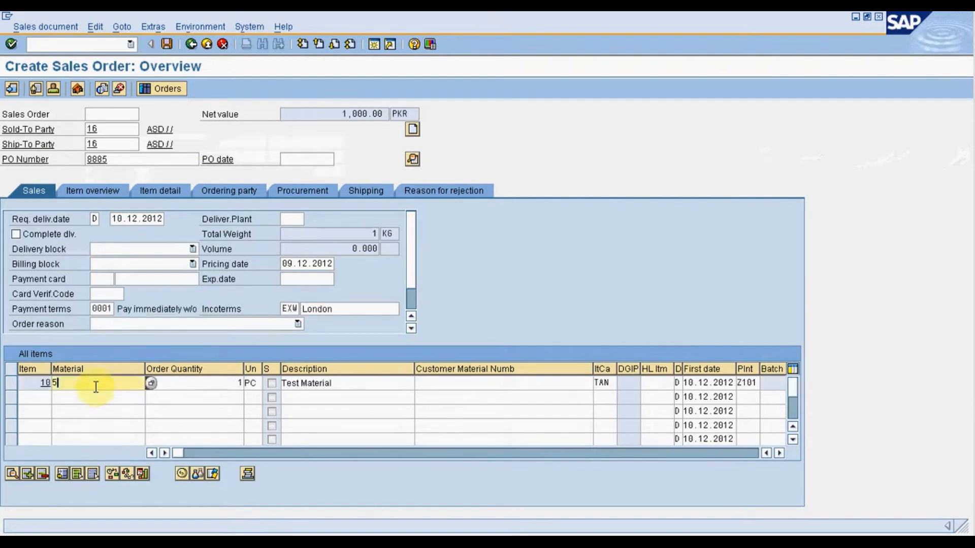
Open the pricing conditions of sales order item 10.
double_click(95, 387)
left_click(296, 157)
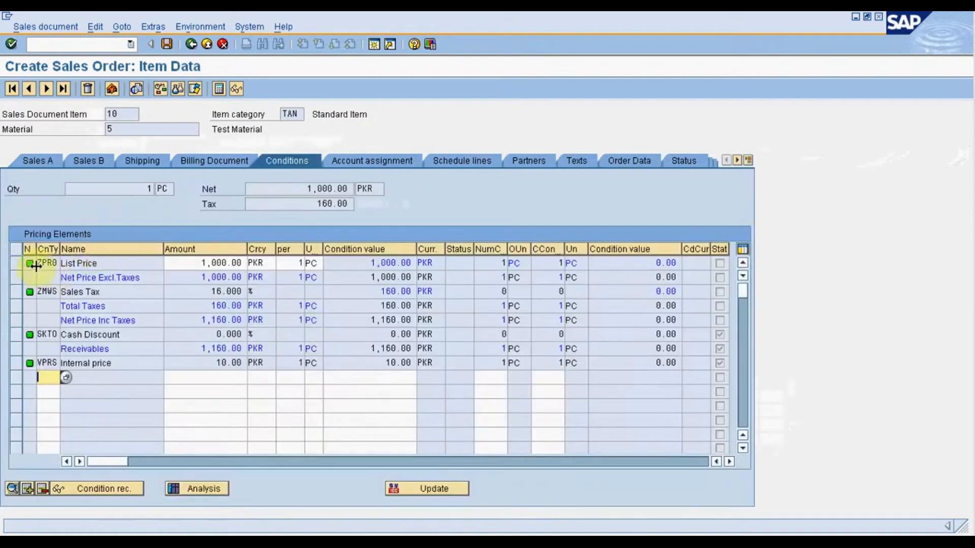
left_click(42, 160)
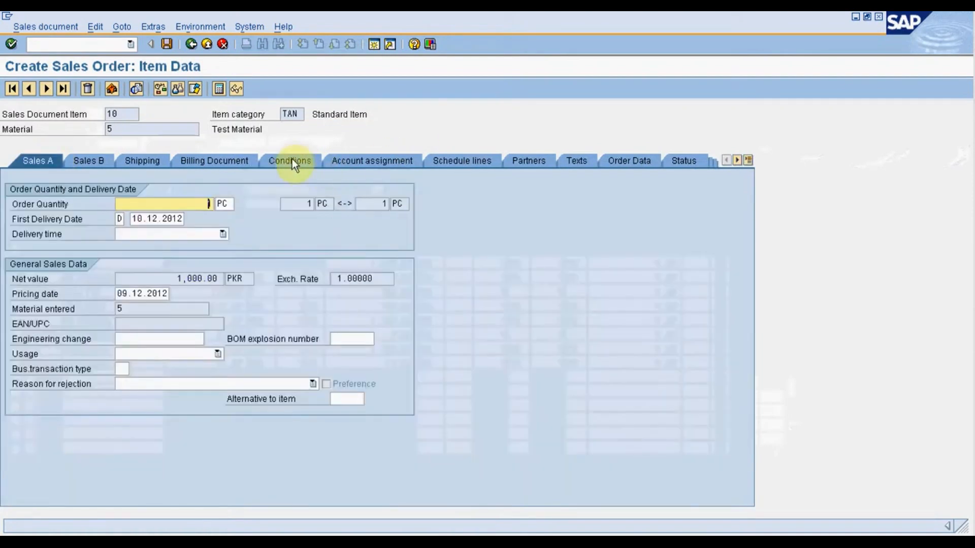
left_click(291, 159)
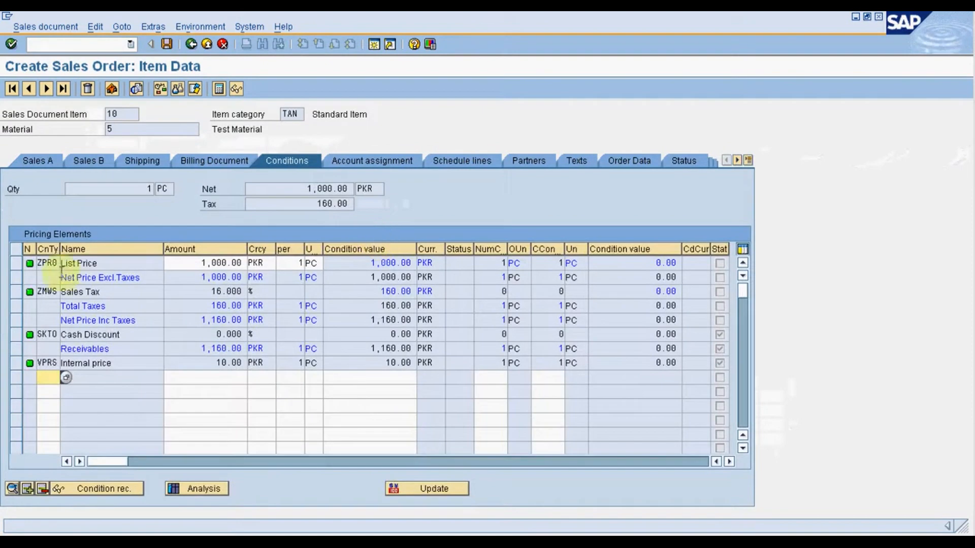
Examine the item's ZPR0 list price, the ZMWS sales tax rate and value, and the receivables amount.
left_click(47, 263)
left_click(198, 265)
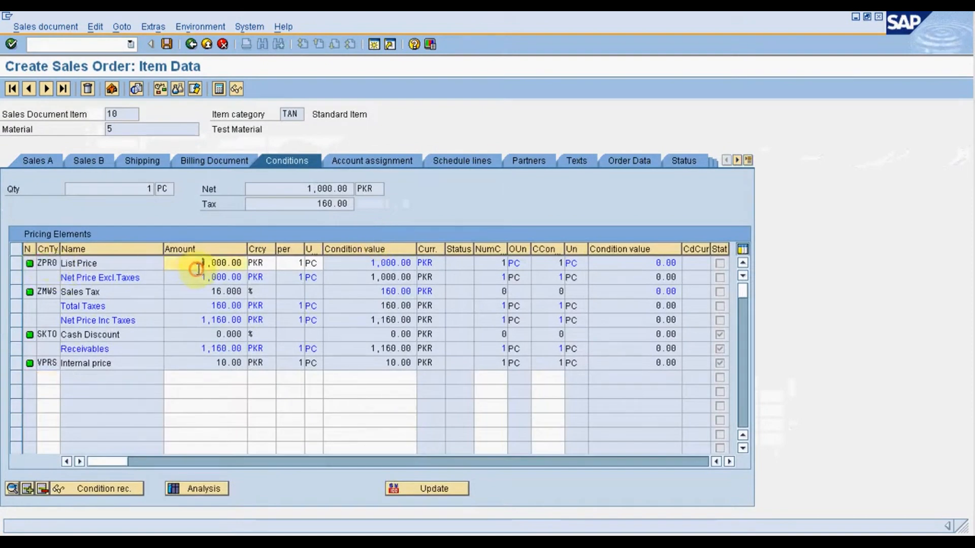
left_click_drag(198, 268, 226, 269)
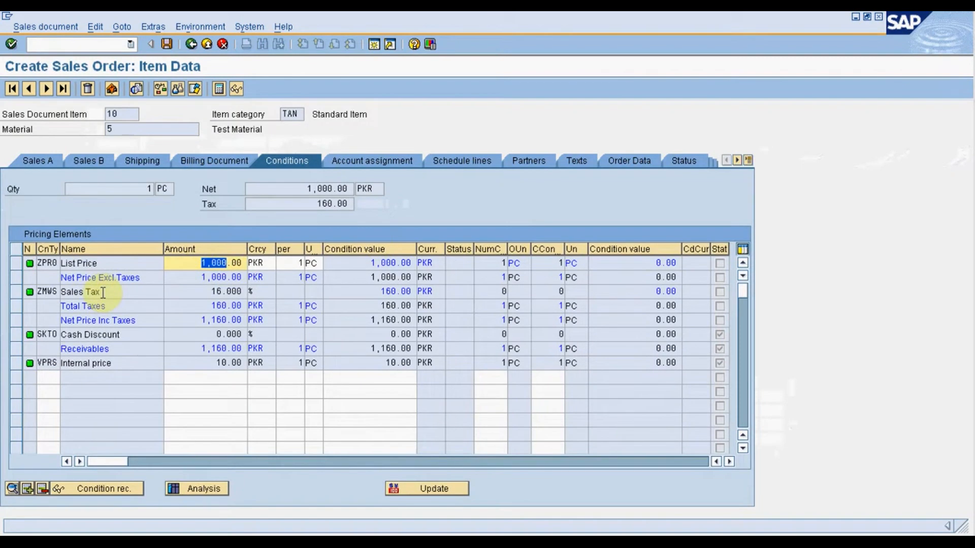
left_click(211, 293)
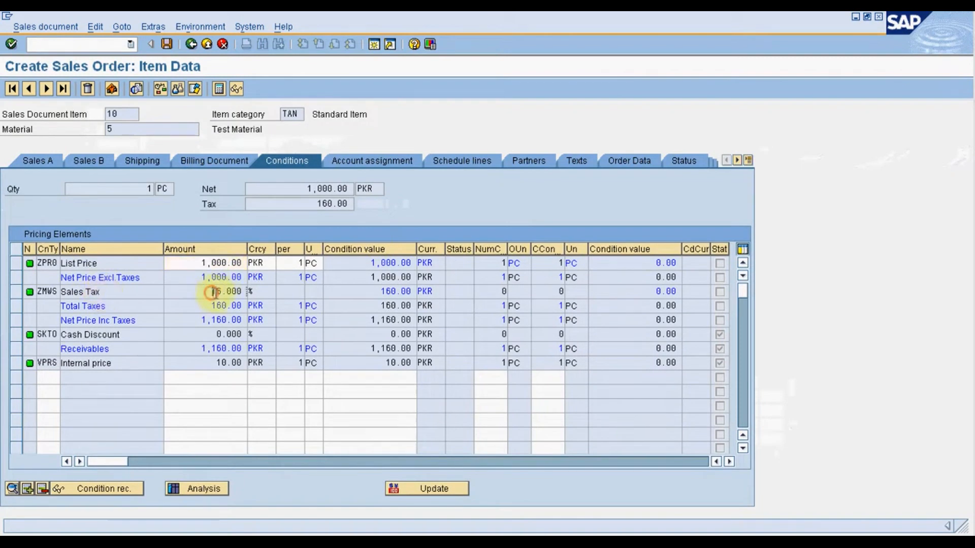
left_click_drag(381, 293, 393, 294)
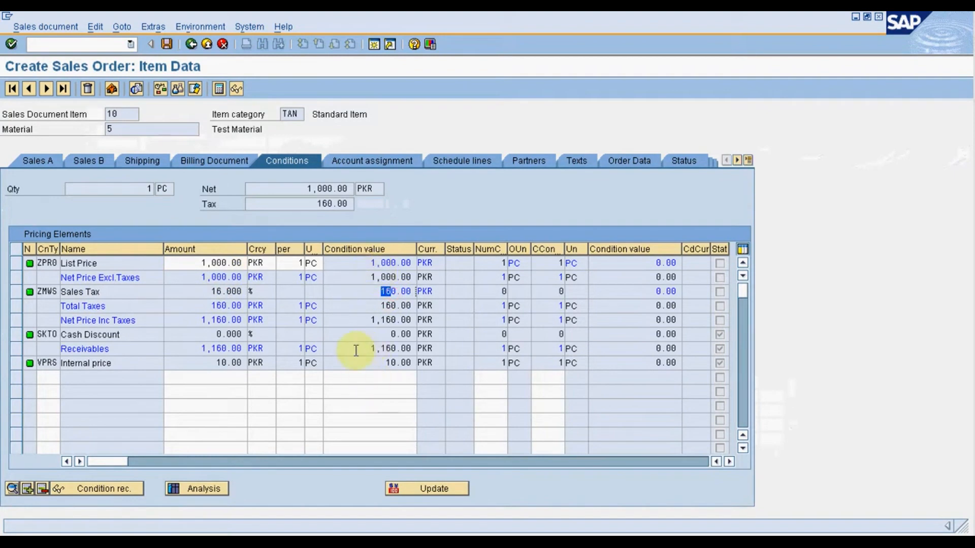
left_click_drag(370, 349, 396, 349)
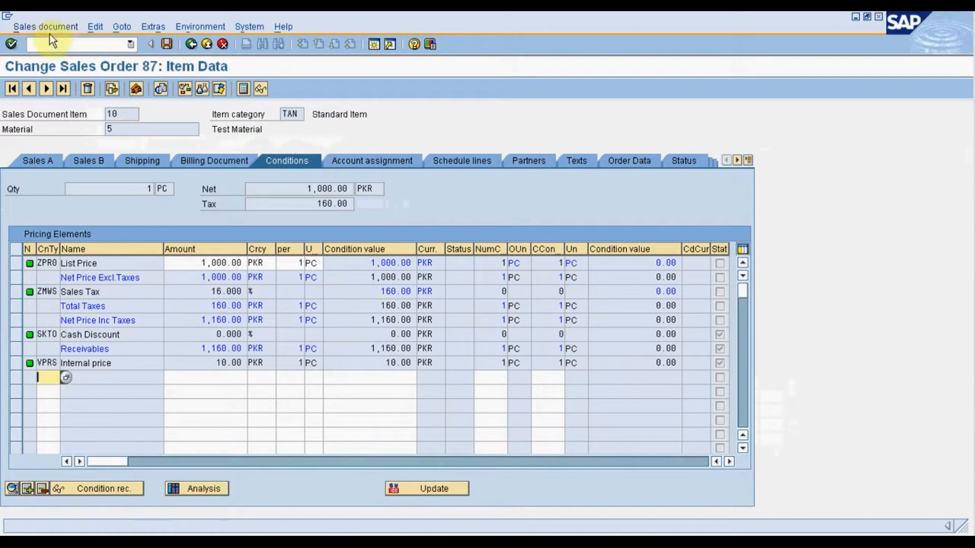
Create the outbound delivery directly from the sales order, set item 10's picked quantity to 1 and post the goods issue.
left_click(49, 29)
left_click(57, 144)
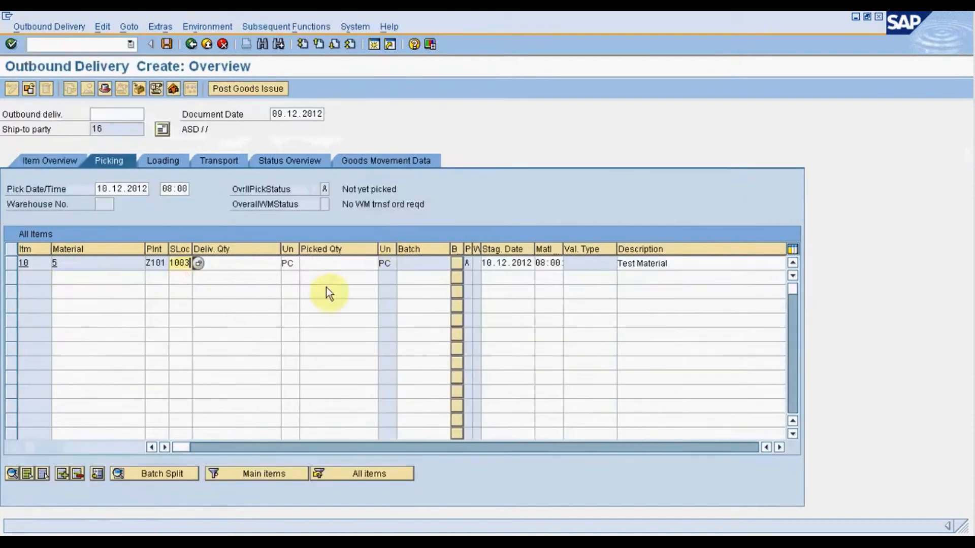
left_click(333, 263)
type("1")
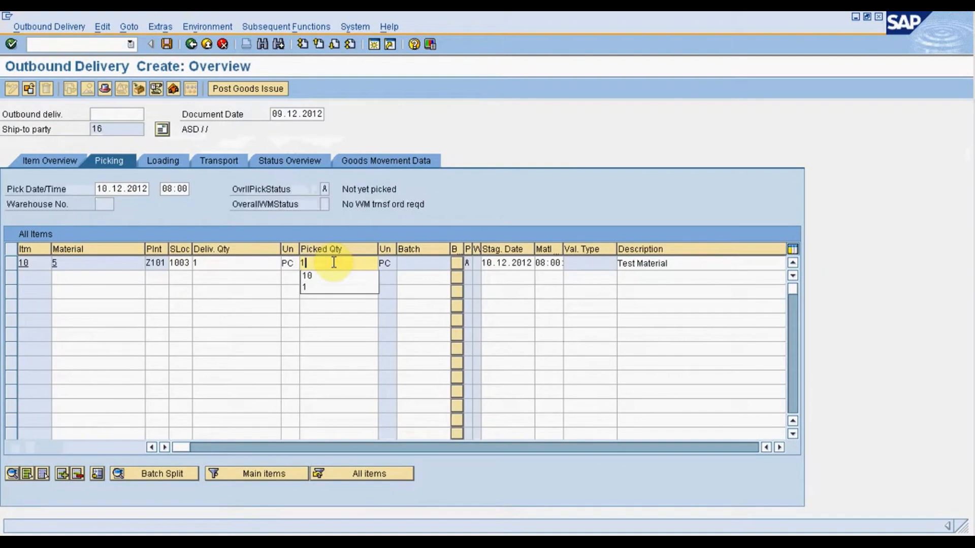
left_click(267, 94)
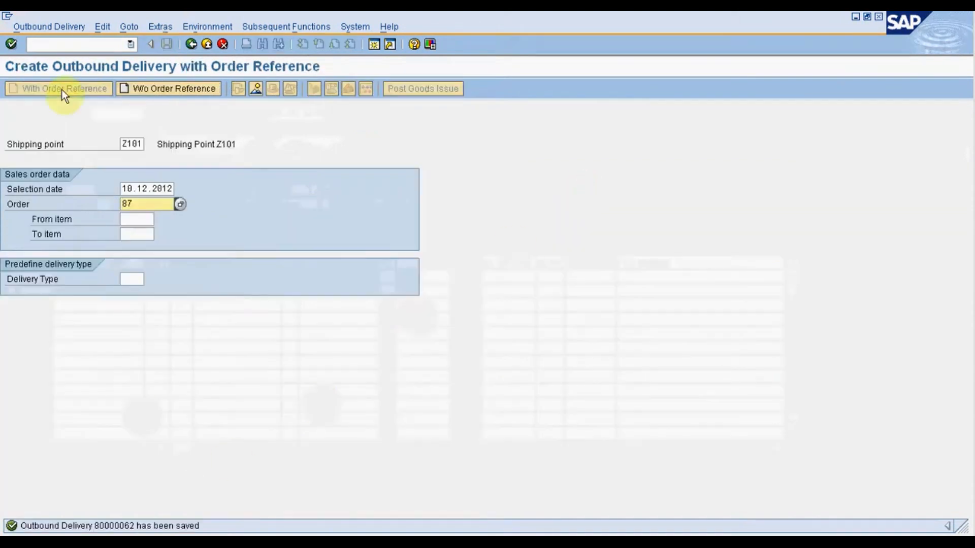
Try to create a billing document for the saved outbound delivery.
left_click(54, 44)
type("/")
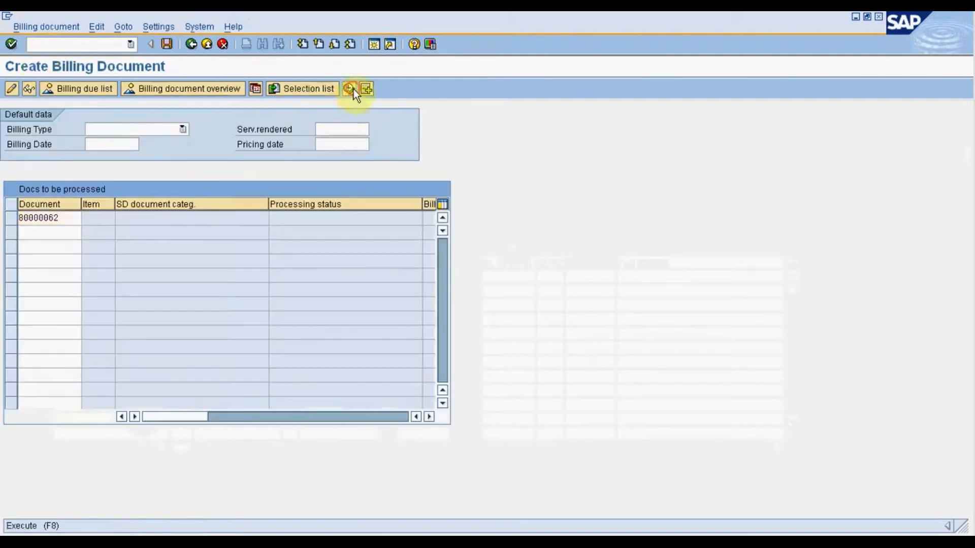
left_click(167, 45)
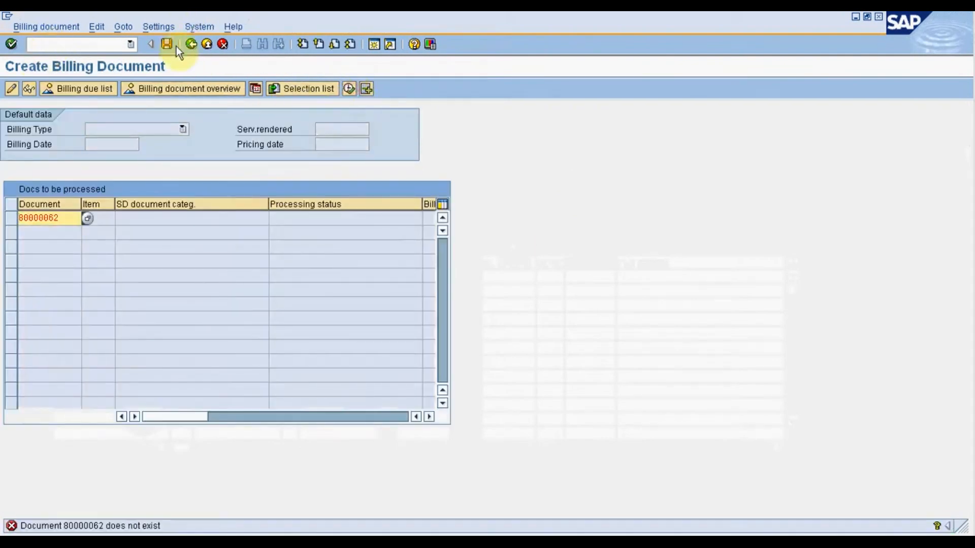
left_click(206, 44)
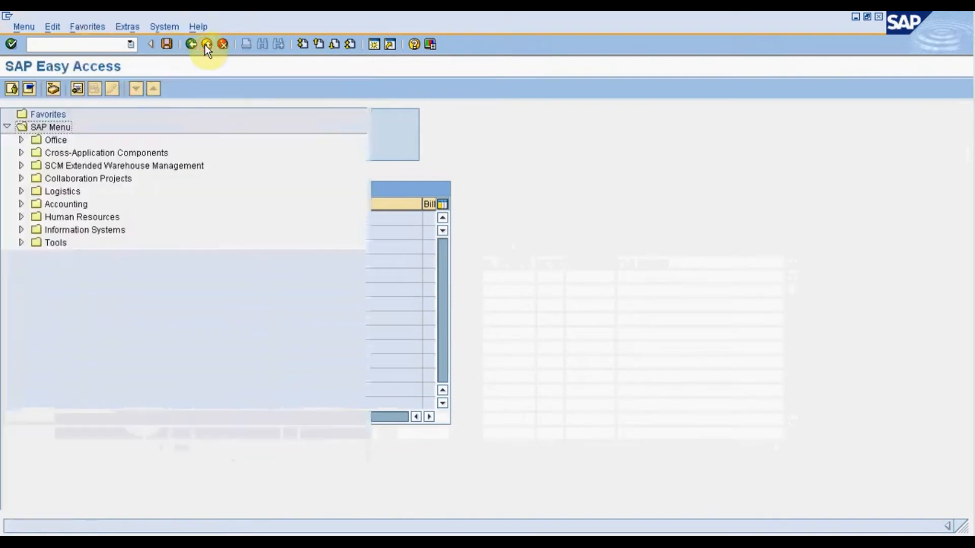
Restart billing with VF01, and create and save the ZF2 invoice for the outbound delivery.
type("vf")
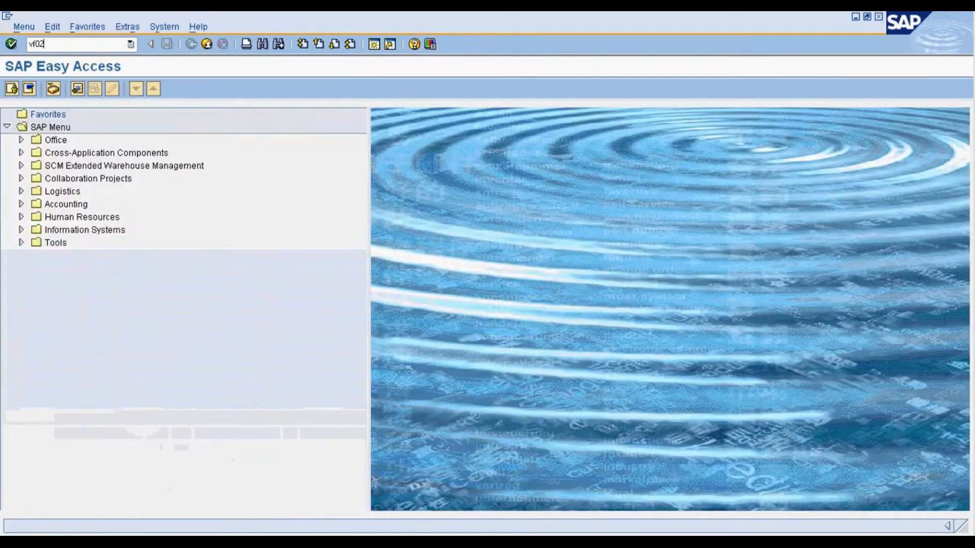
type("01")
key("Return")
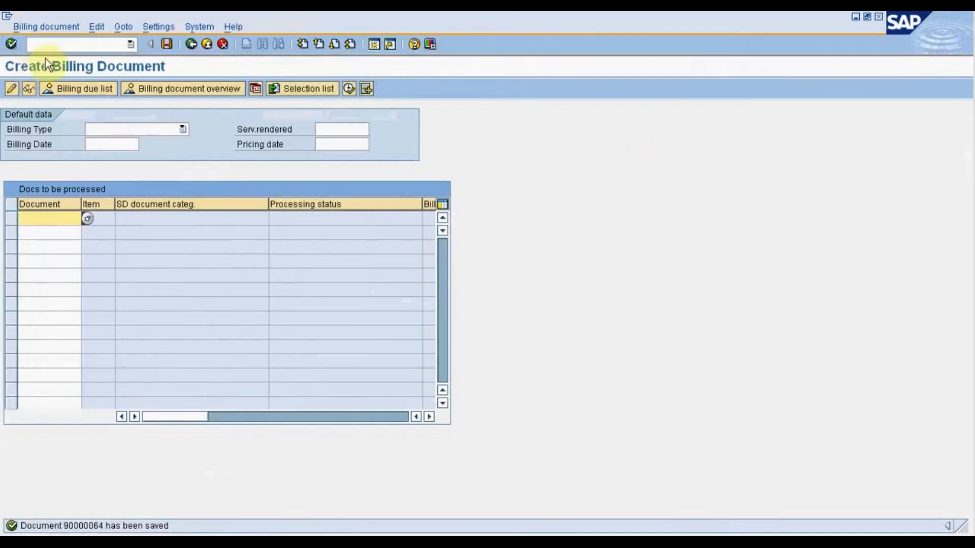
Open the saved invoice in VF02 and display its accounting document to check the posted accounts.
left_click(47, 39)
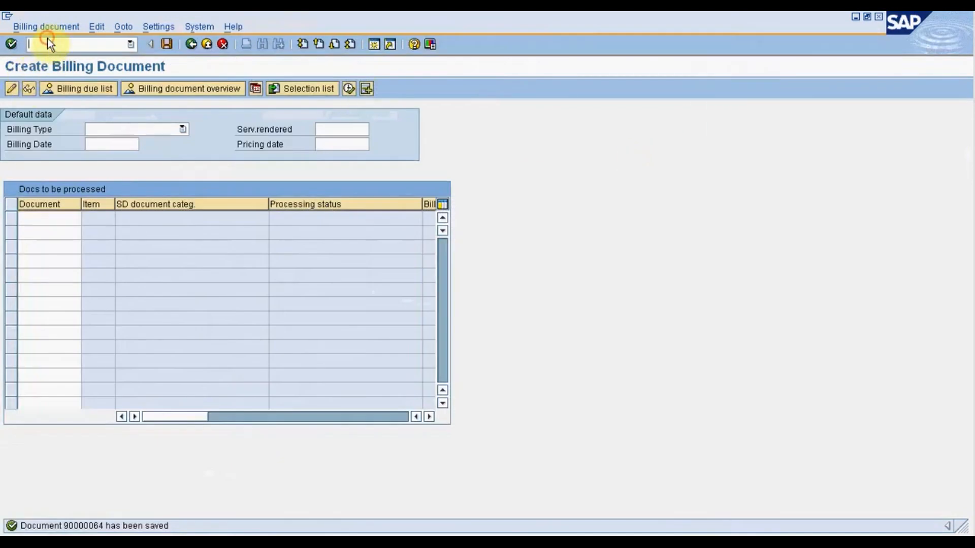
type("/nf01")
key("BackSpace")
key("BackSpace")
key("BackSpace")
type("vf02")
key("Return")
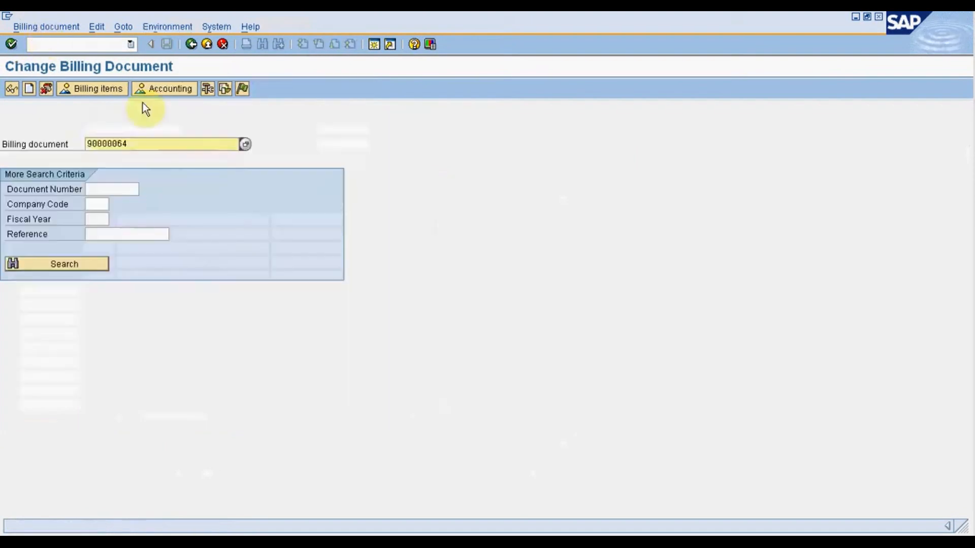
left_click(165, 91)
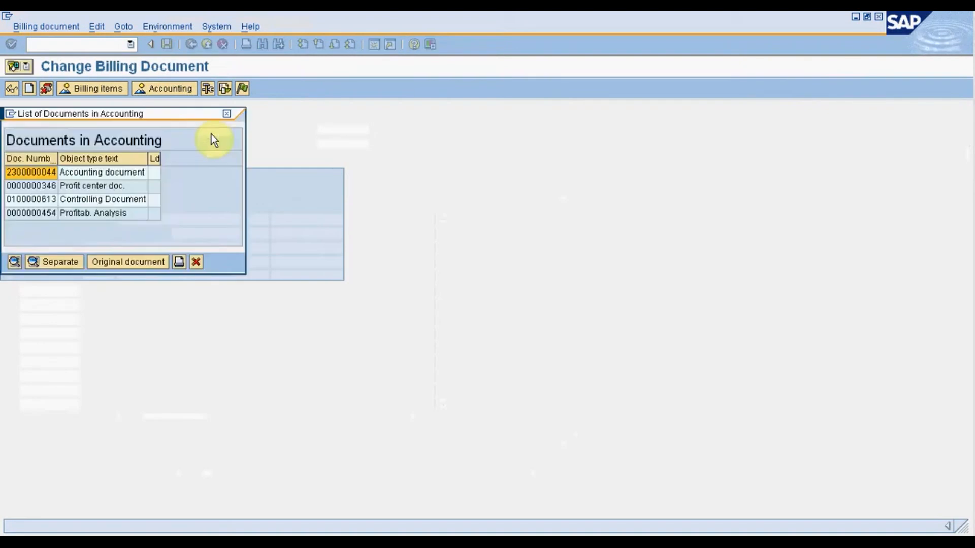
double_click(91, 173)
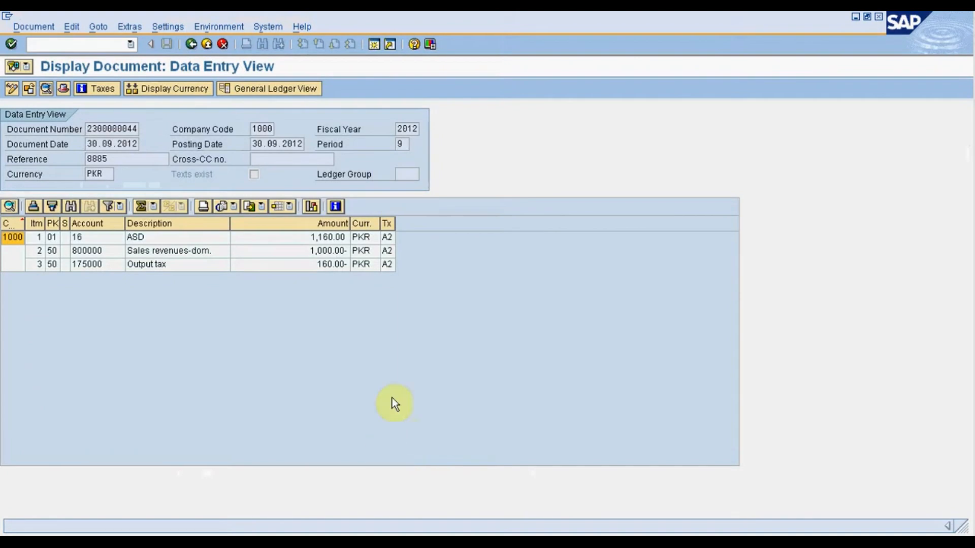
Check the accounting document's customer, sales revenue and output tax lines against the VKOA account assignments, and close the accounting document list.
left_click(114, 240)
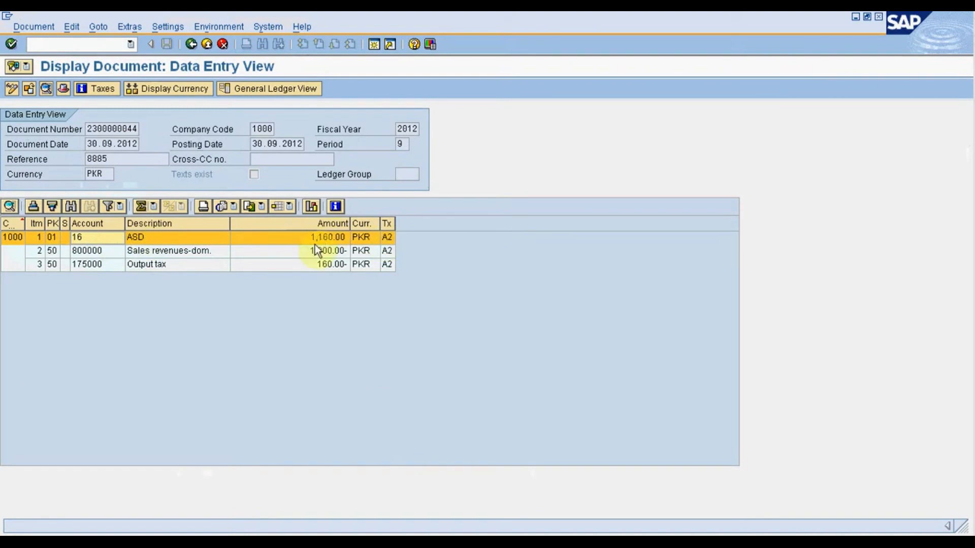
left_click(99, 251)
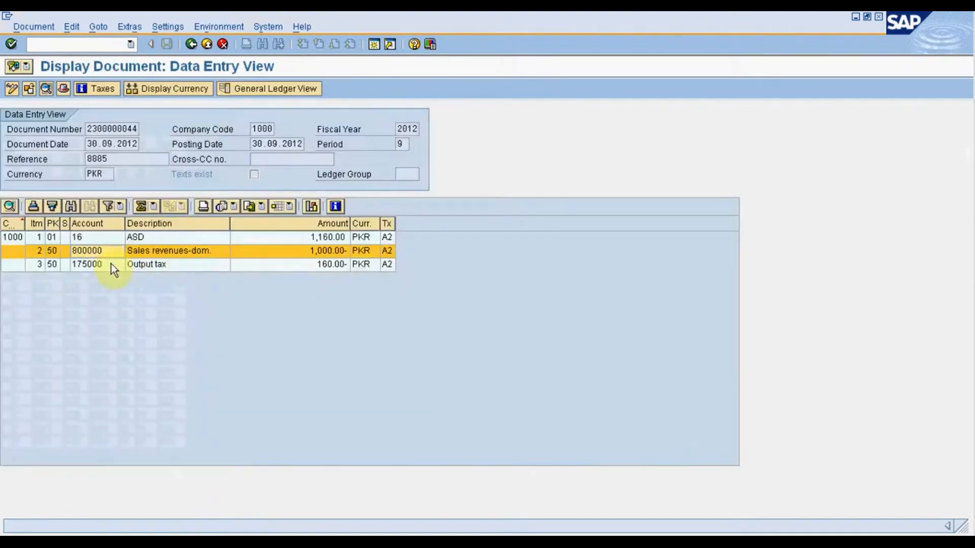
left_click(111, 264)
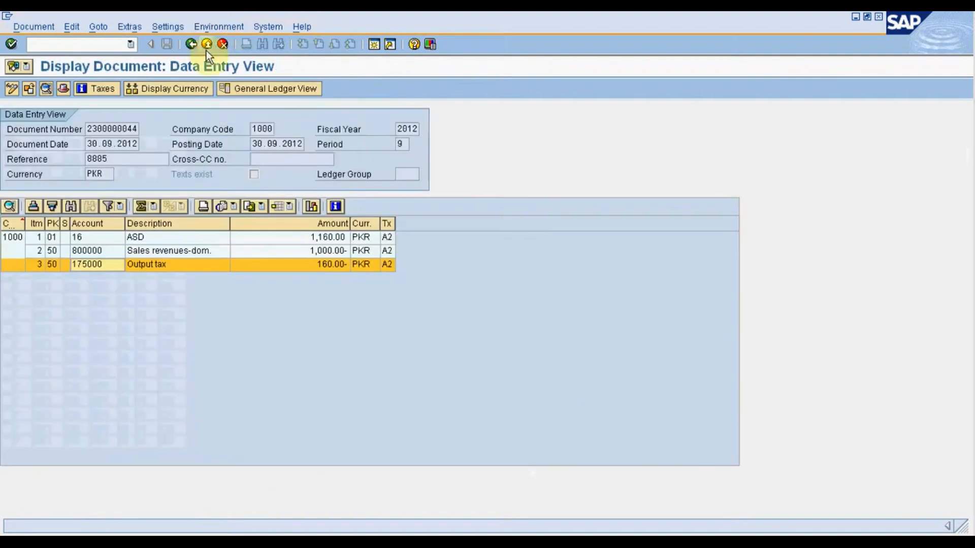
left_click(206, 47)
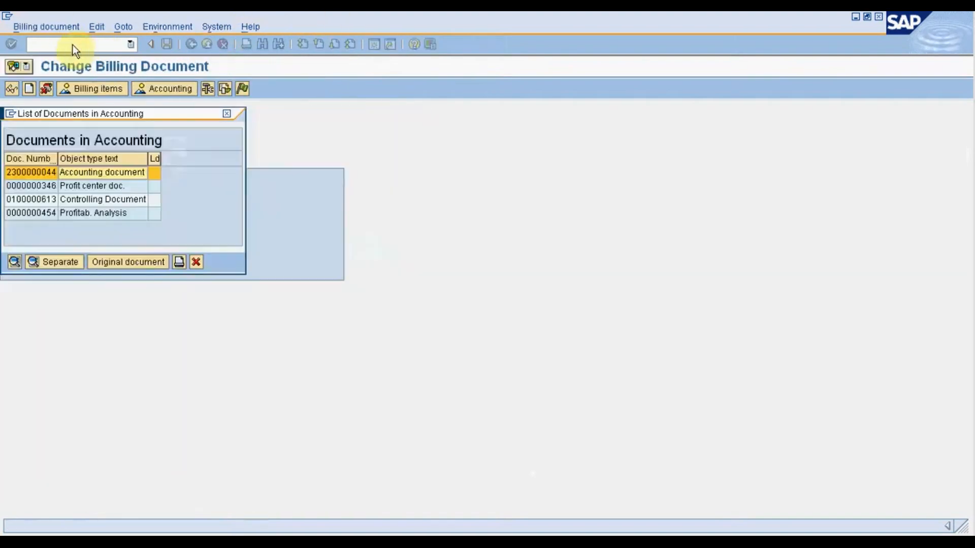
left_click(194, 262)
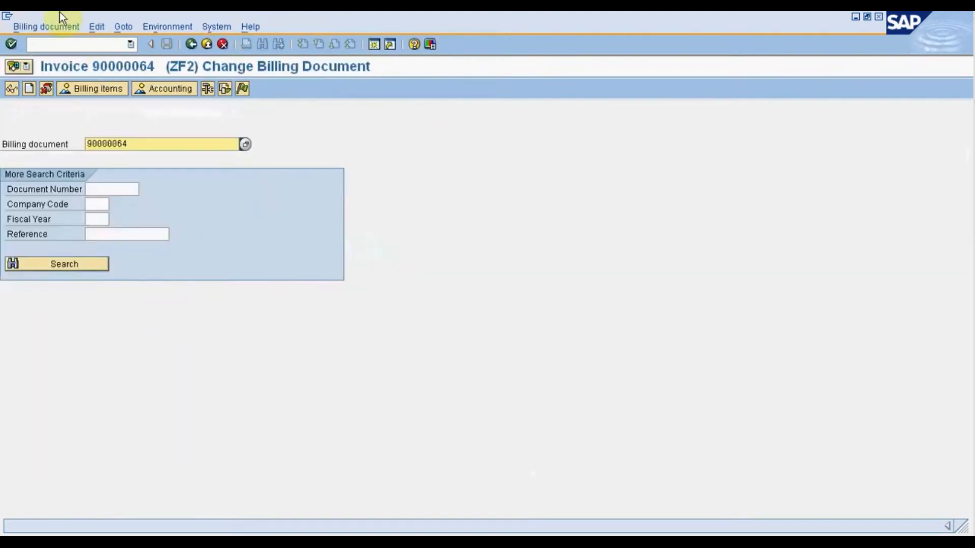
Open the ZPR0 condition record for material 5 in VK12, using the customer/material with release status key combination.
left_click(75, 46)
type("/nvk")
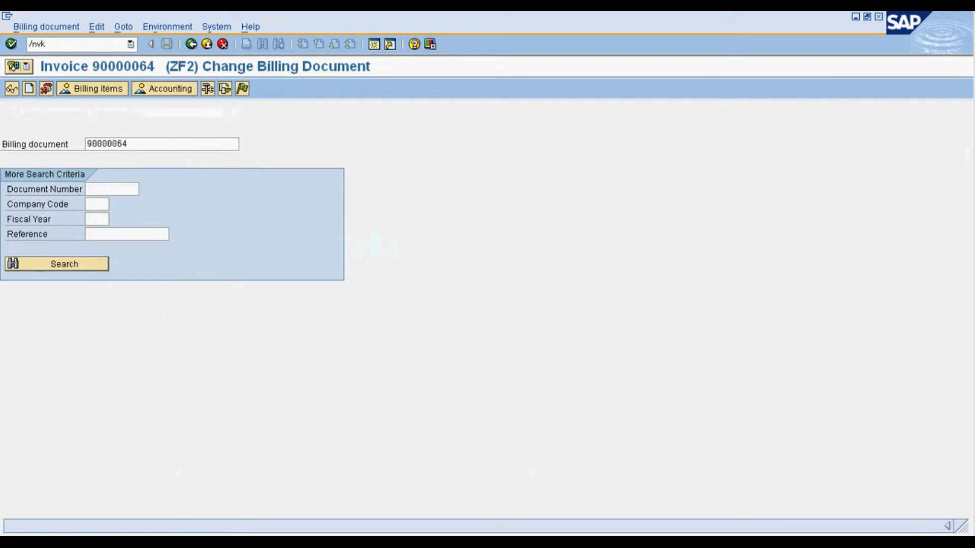
type("12")
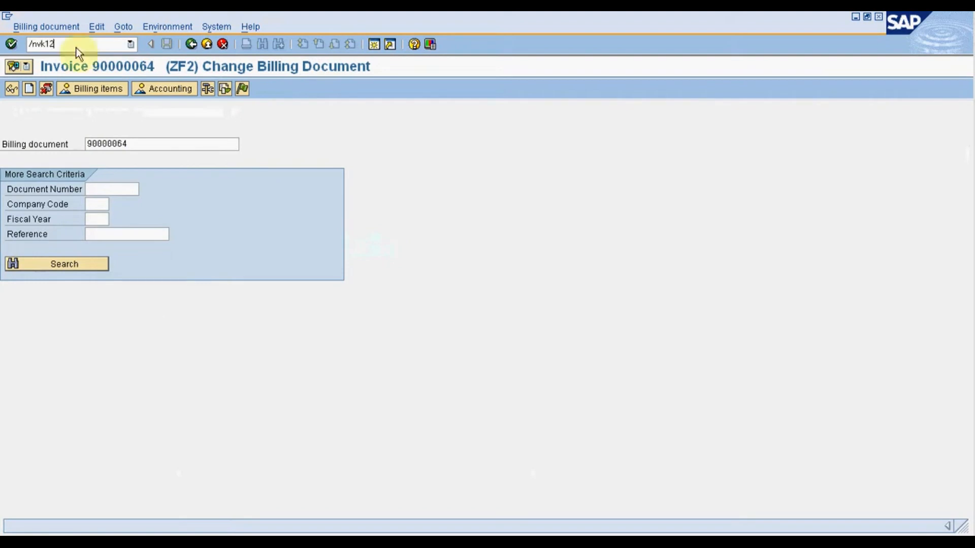
key("Return")
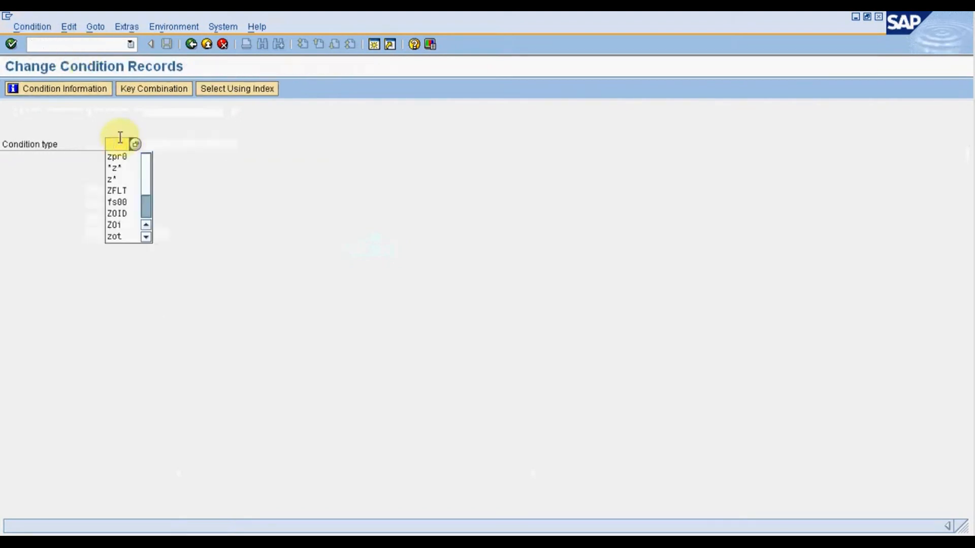
left_click(118, 159)
key("Return")
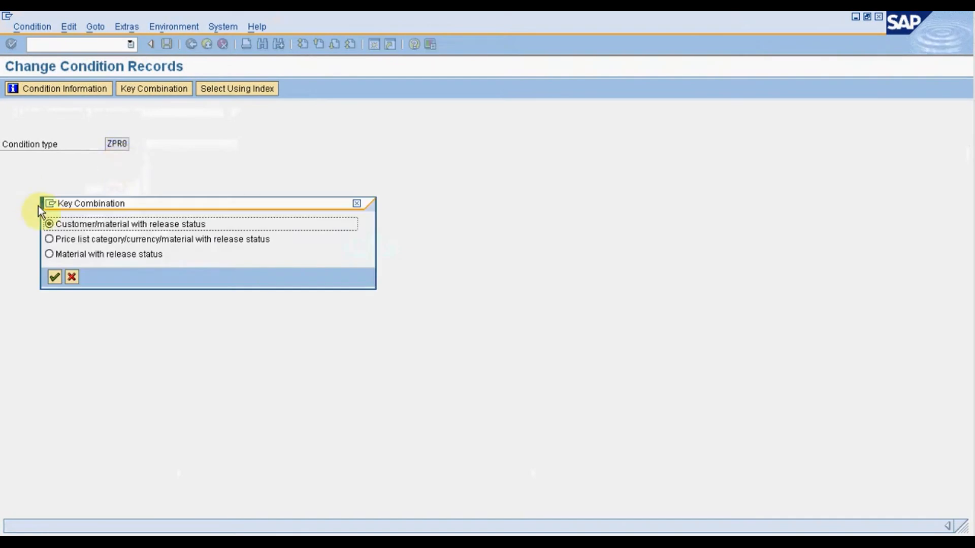
left_click(55, 277)
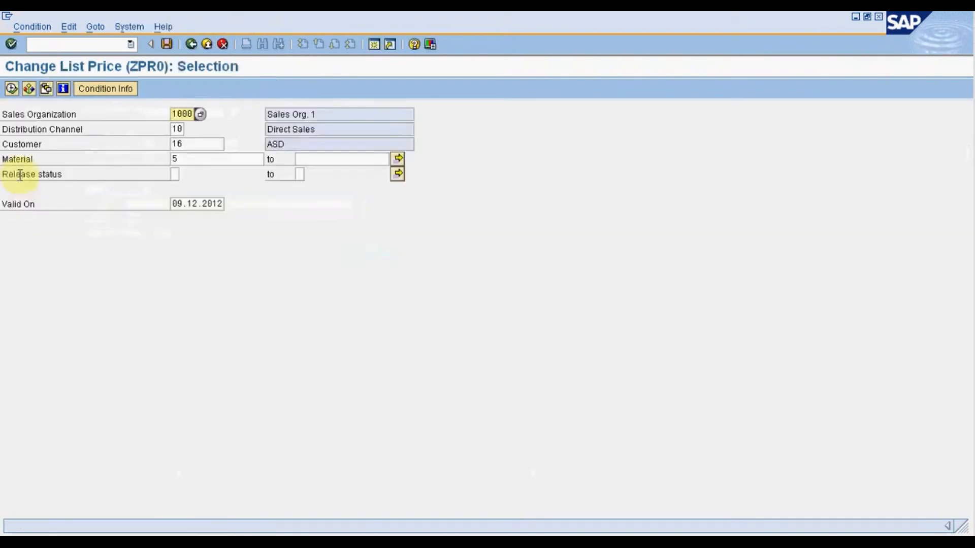
left_click(11, 89)
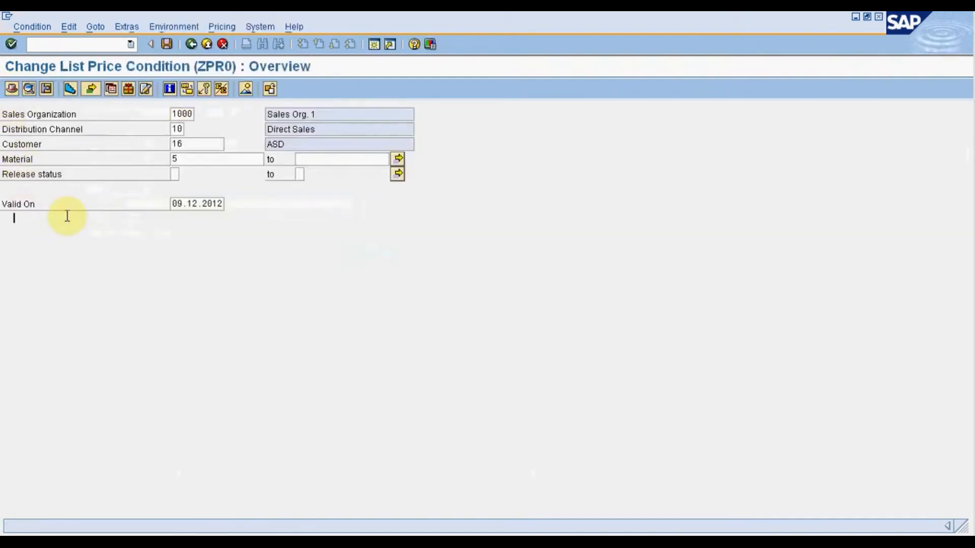
Open the NA00 free goods maintenance from the ZPR0 price record and enter material 5 in the inclusive view.
left_click(14, 213)
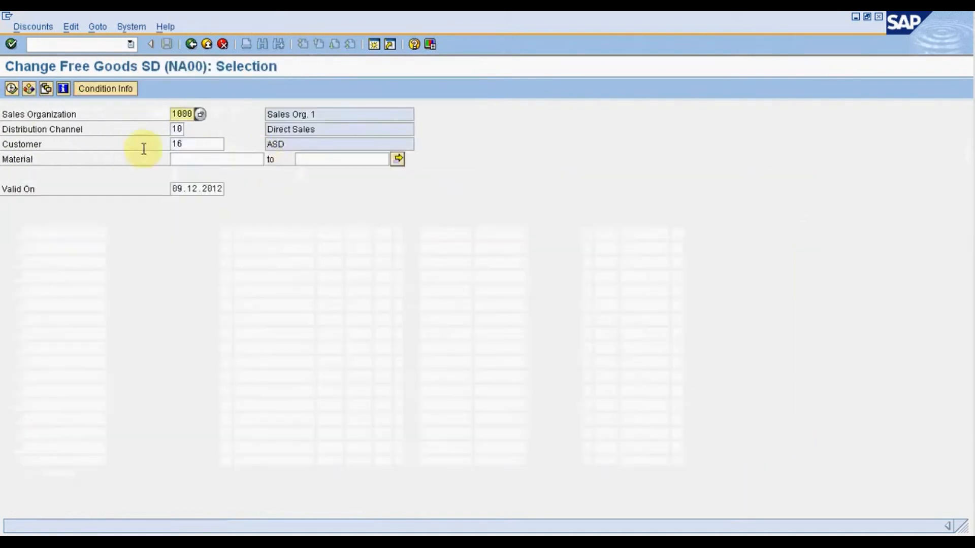
left_click(10, 89)
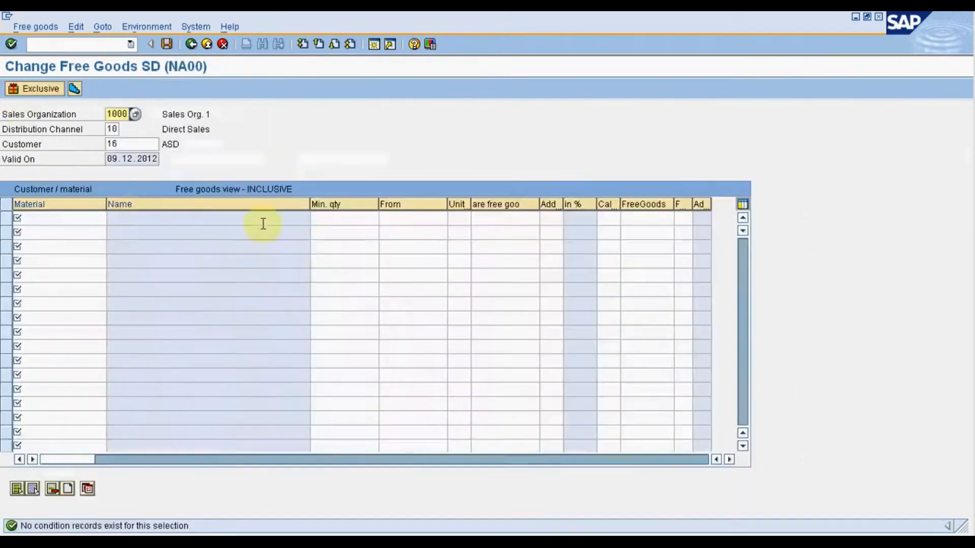
left_click(72, 216)
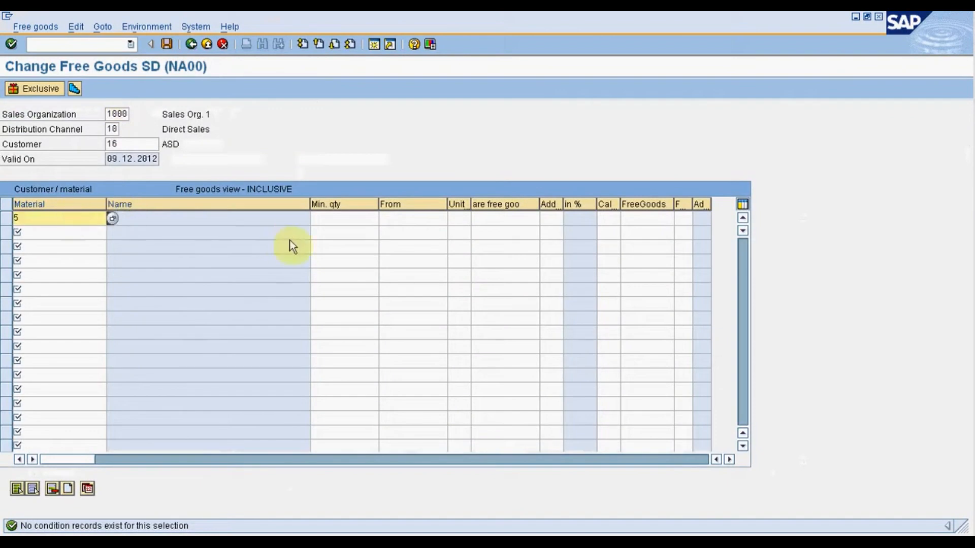
Set the free goods record for material 5 to minimum quantity 12, from 12 PC, with 2 free goods, and save it.
left_click(355, 218)
type("2")
left_click(406, 219)
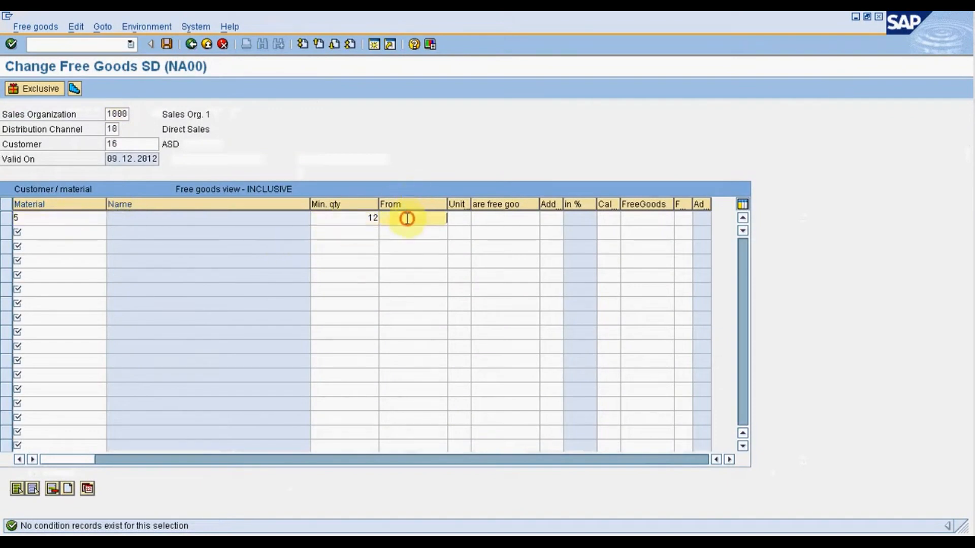
type("12")
left_click(483, 218)
type("2")
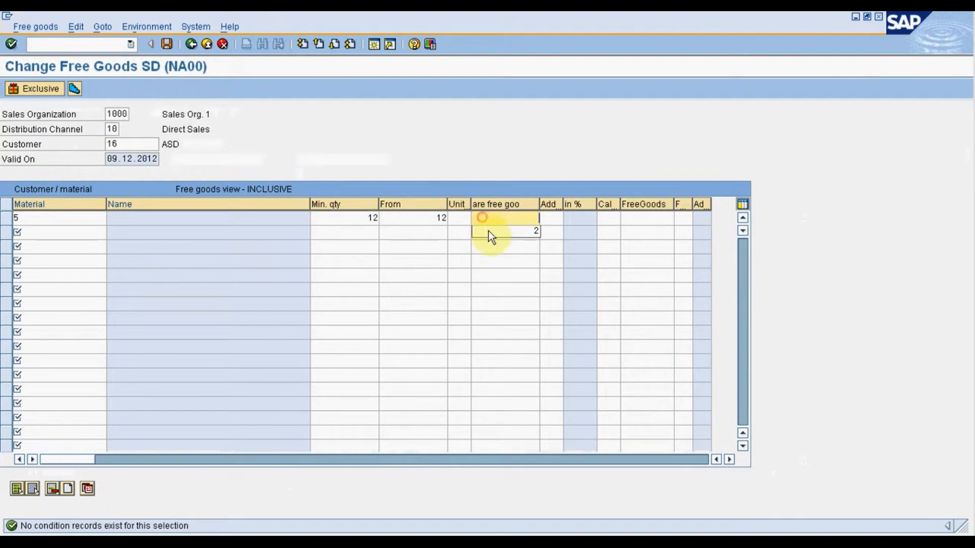
key("shift+Tab")
type("pc")
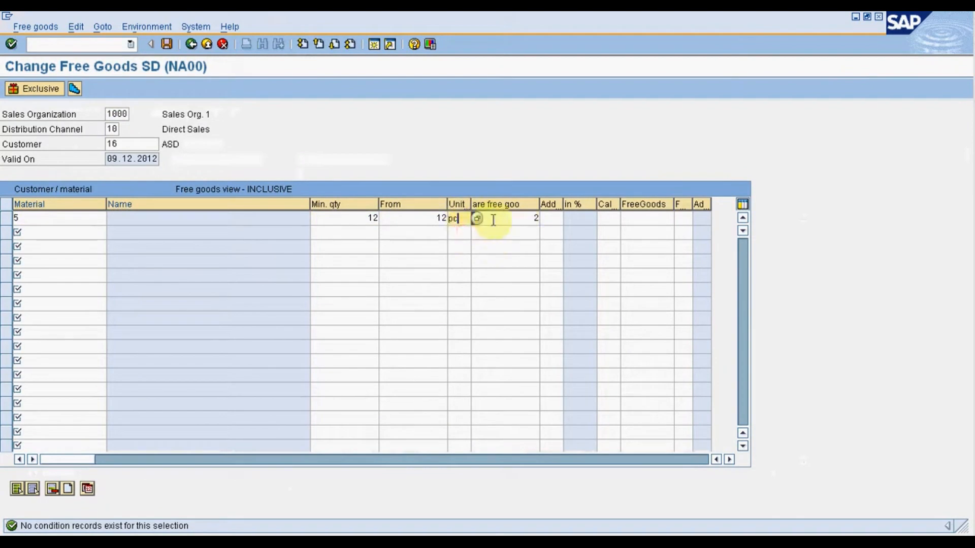
key("Return")
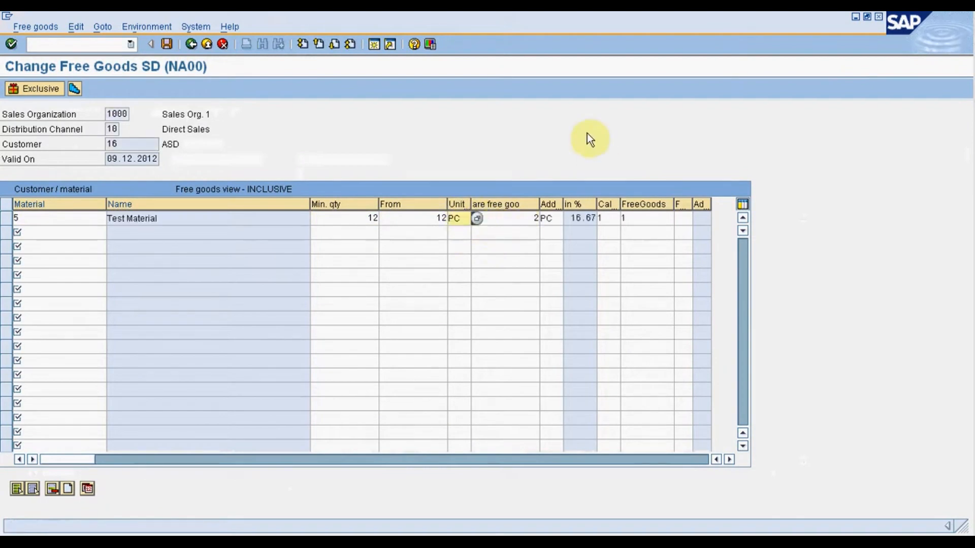
left_click(167, 44)
Start a new ZOR sales order with VA01 for sales organization 1000, distribution channel 10 and division 10.
left_click(90, 44)
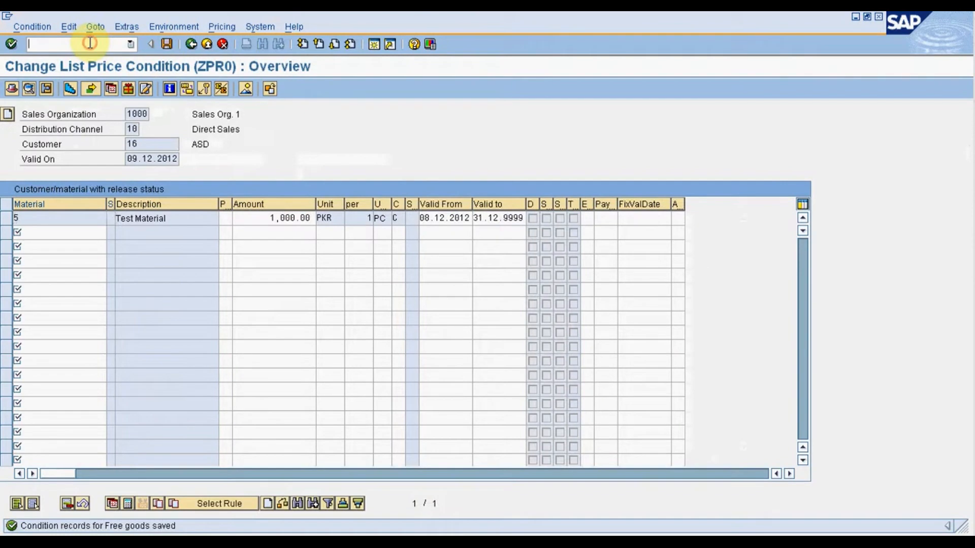
type("/nva")
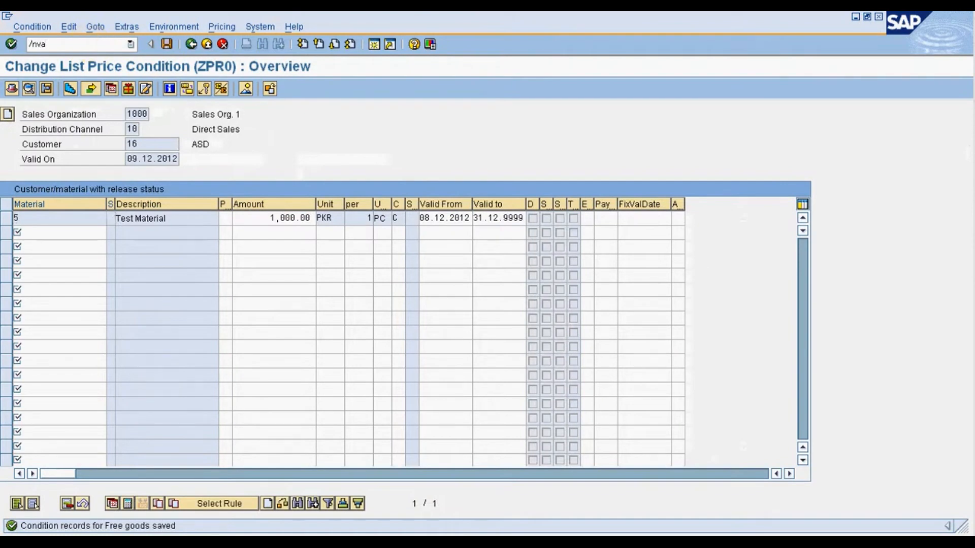
double_click(79, 216)
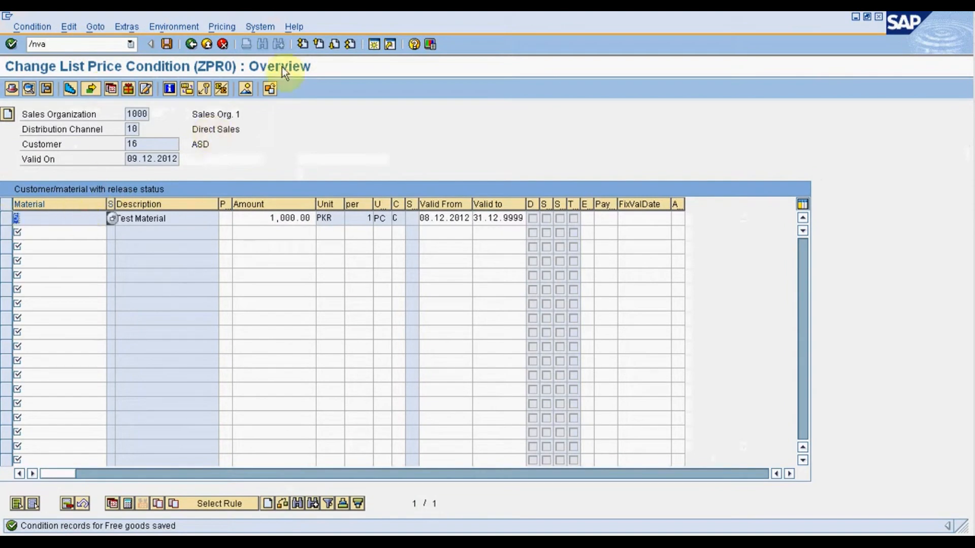
left_click(58, 44)
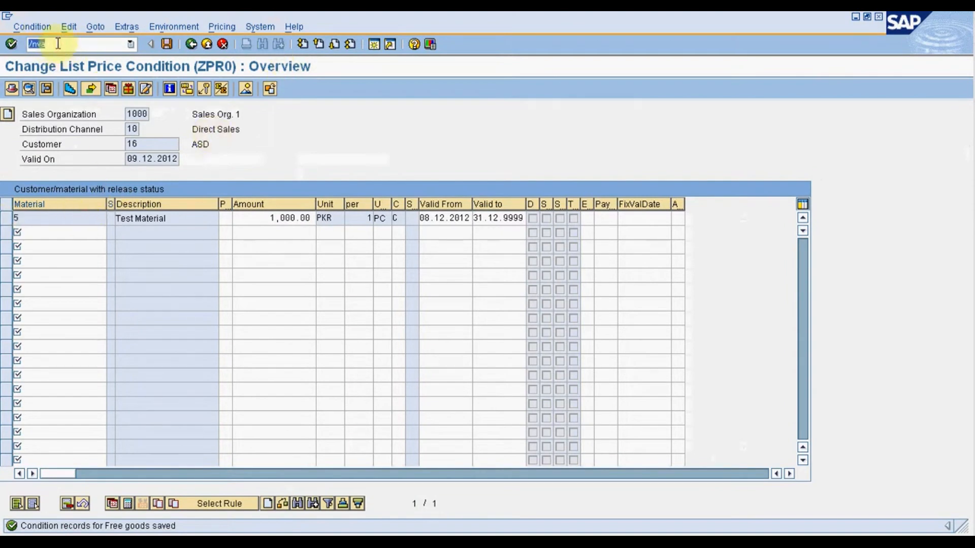
type("/nva01")
key("Return")
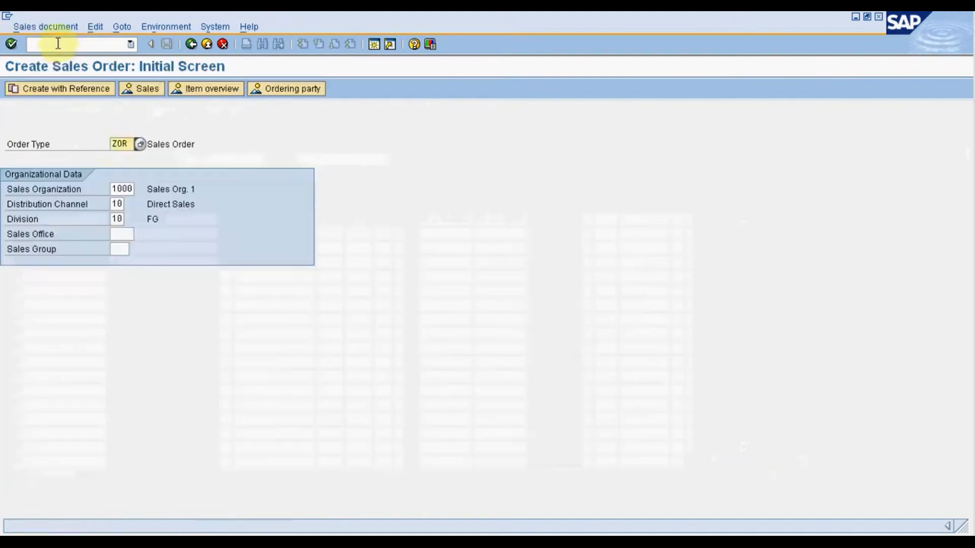
key("Return")
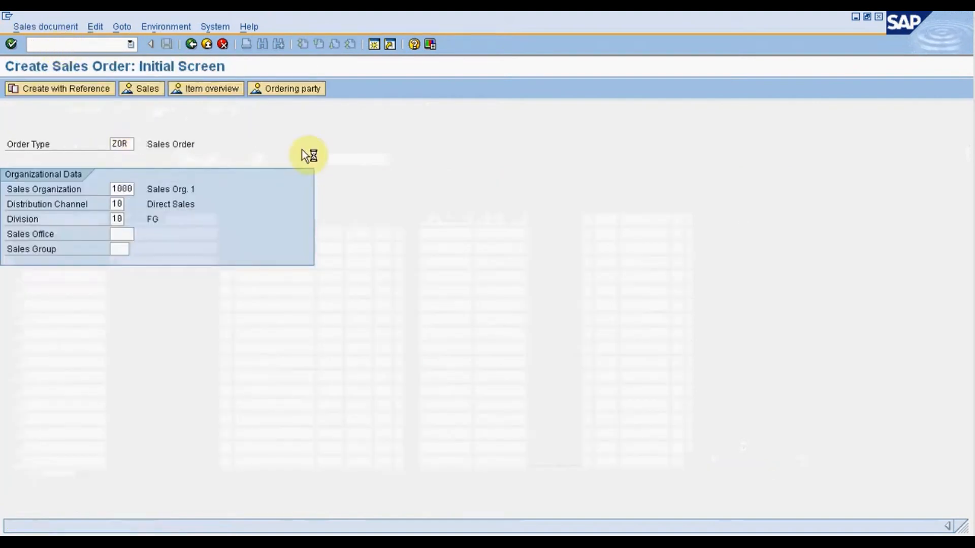
Enter the sold-to customer number and purchase order number, and add material 5 with an order quantity of 12.
type("16")
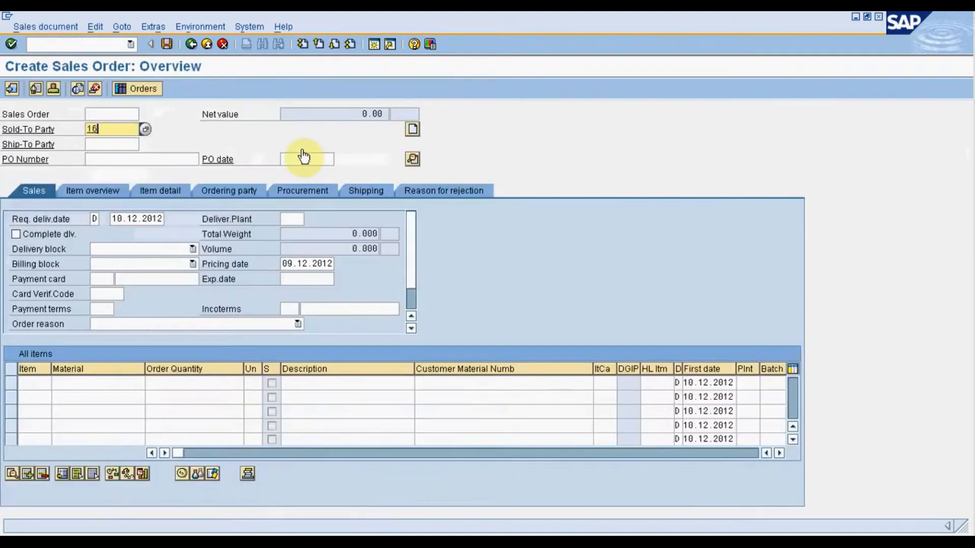
left_click(183, 161)
type("3336")
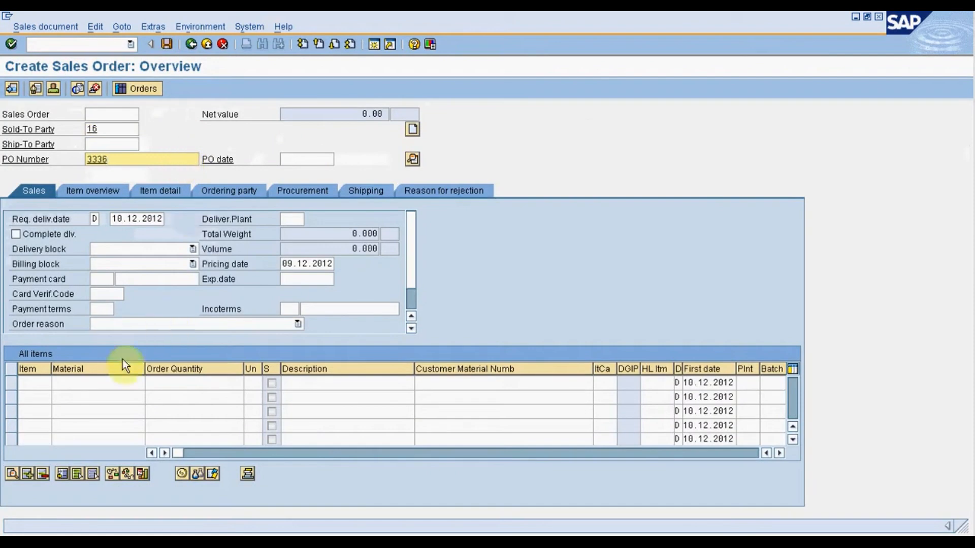
left_click(90, 382)
type("5")
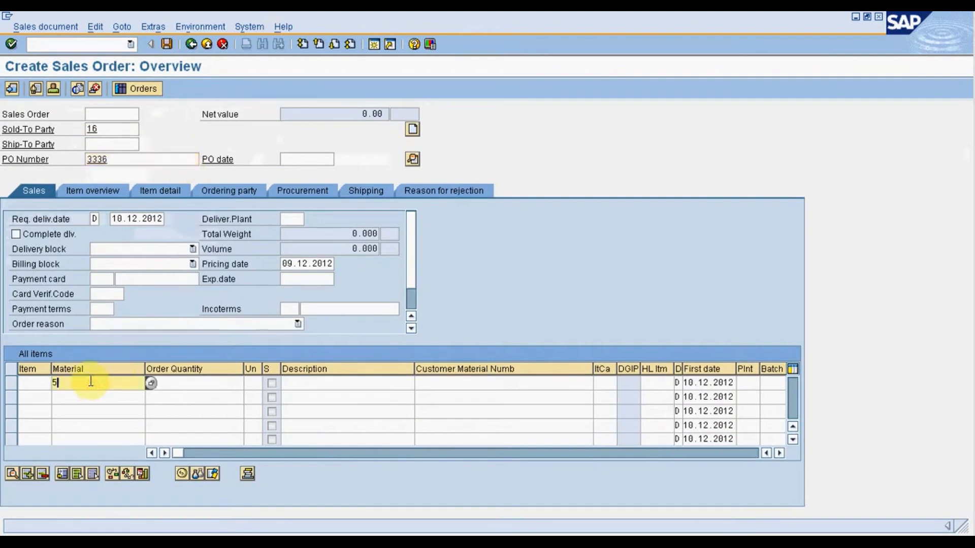
key("Tab")
type("12")
key("Return")
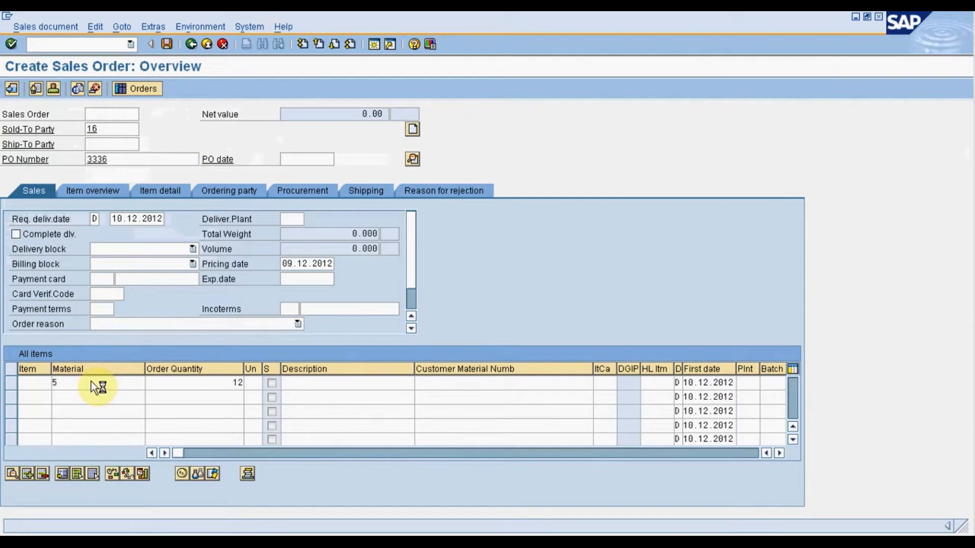
Display the pricing conditions of order item 10 and examine its ZPR0 list price and ZMWS sales tax values.
left_click(90, 381)
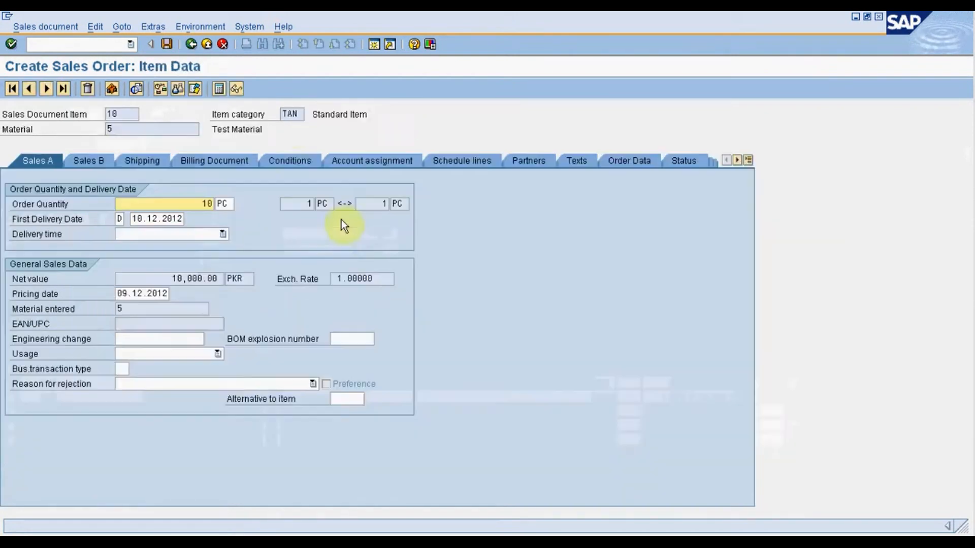
left_click(296, 160)
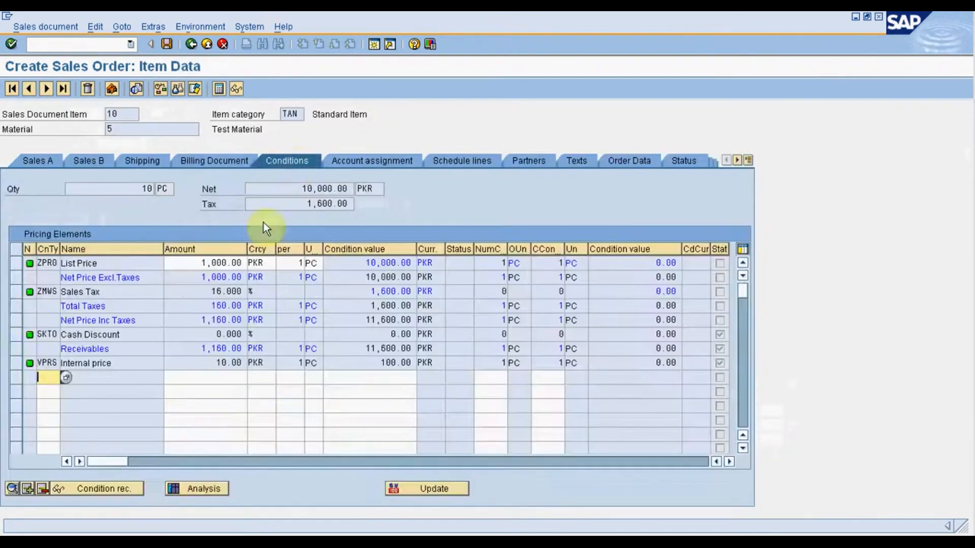
left_click_drag(201, 269, 257, 263)
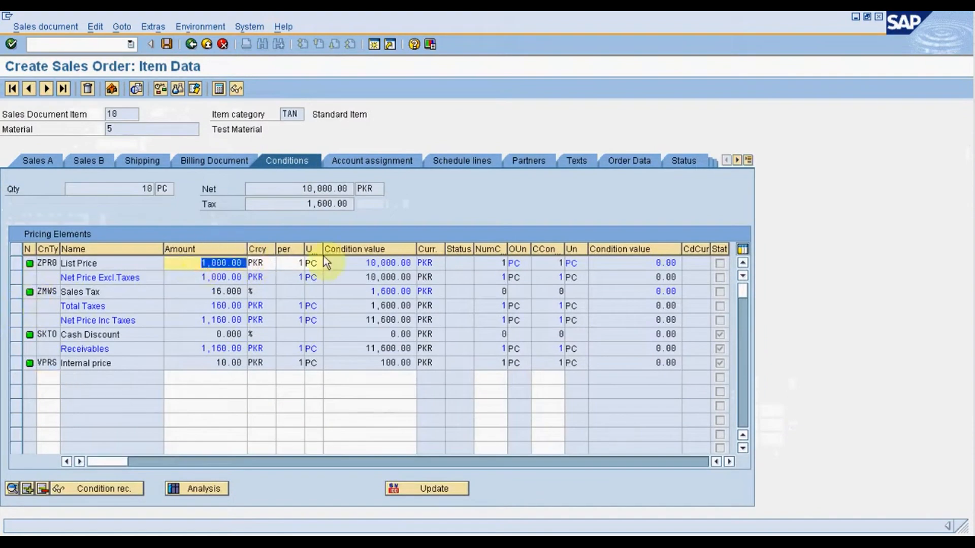
left_click(363, 264)
left_click_drag(364, 264, 405, 263)
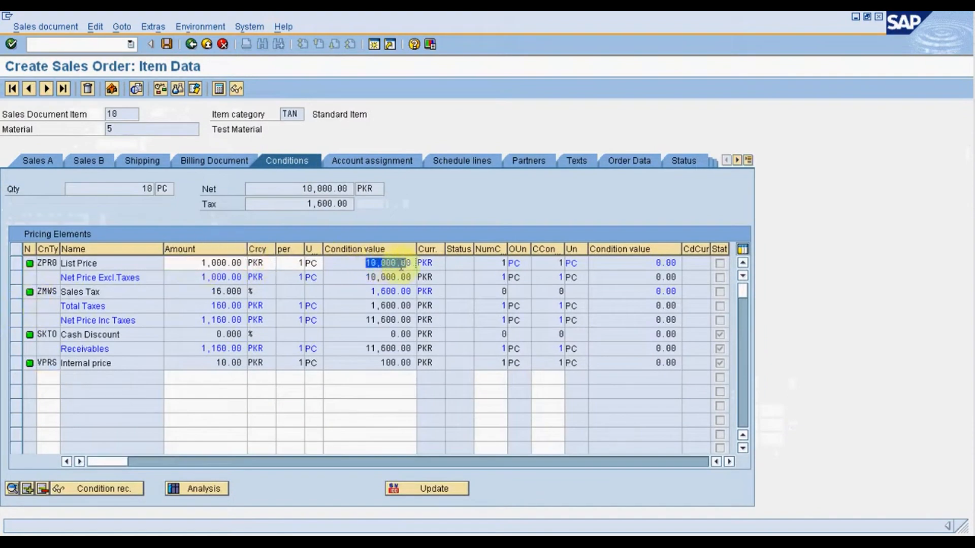
left_click(203, 290)
left_click_drag(370, 291, 394, 293)
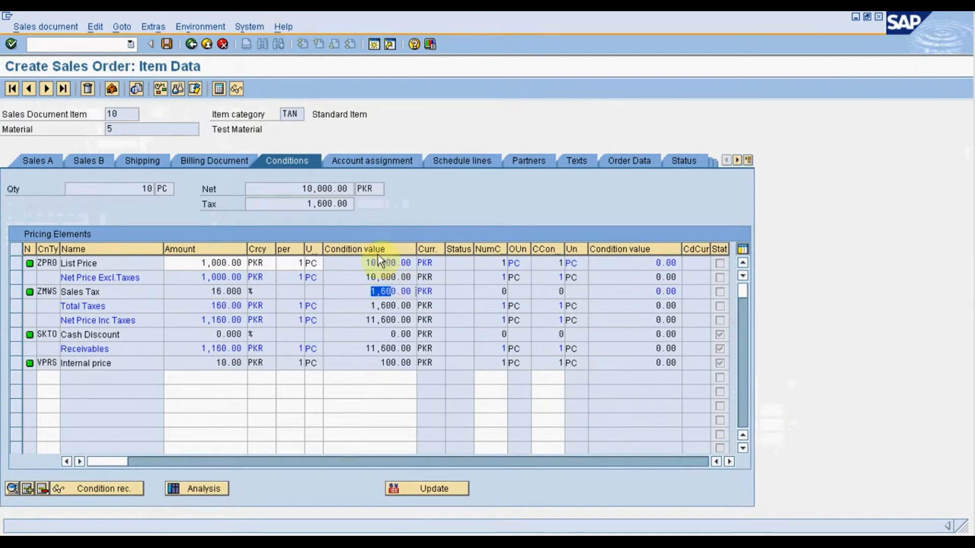
Display the conditions of the free-of-charge item 20 and examine its list price and sales tax values.
left_click(62, 88)
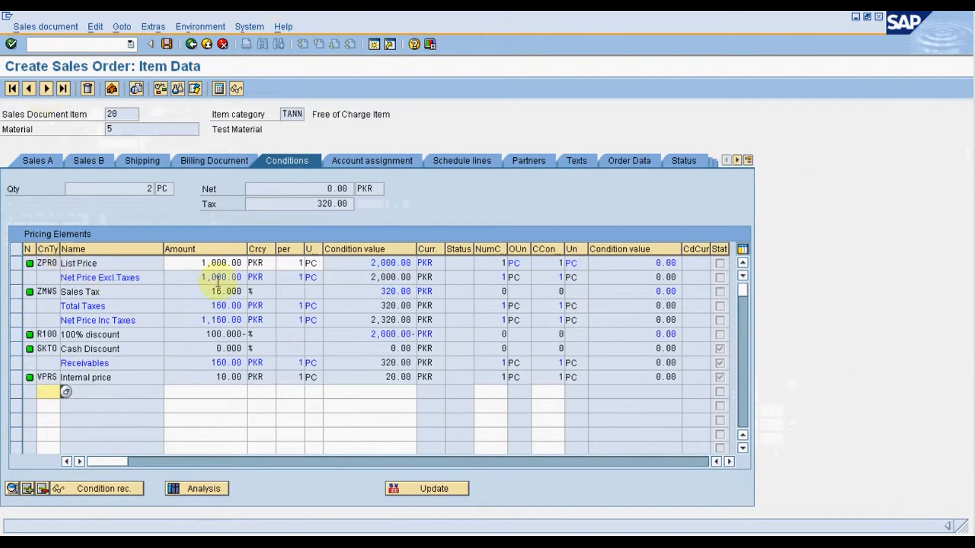
left_click_drag(355, 262, 396, 291)
left_click(371, 288)
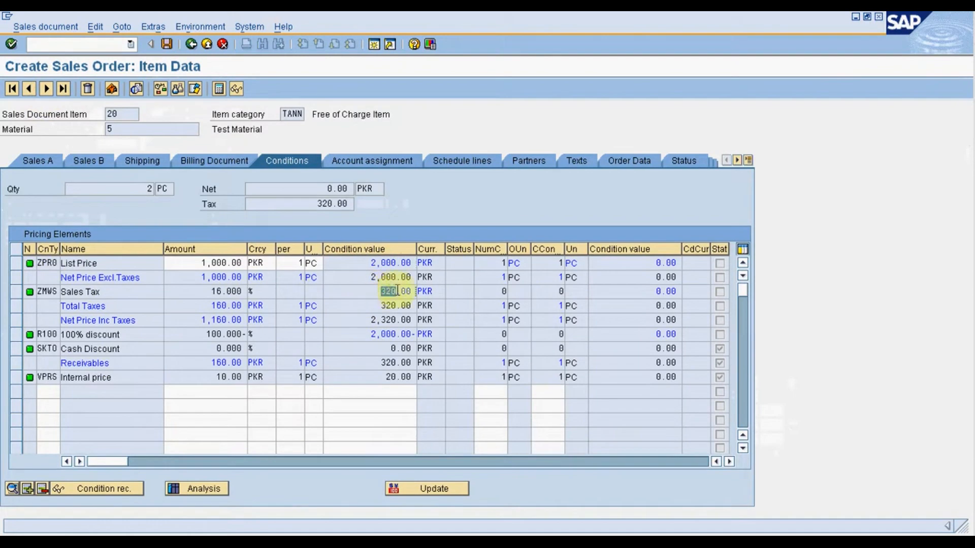
Examine the 100% discount value of free-of-charge item 20, and start an outbound delivery for the sales order.
left_click_drag(369, 334, 395, 333)
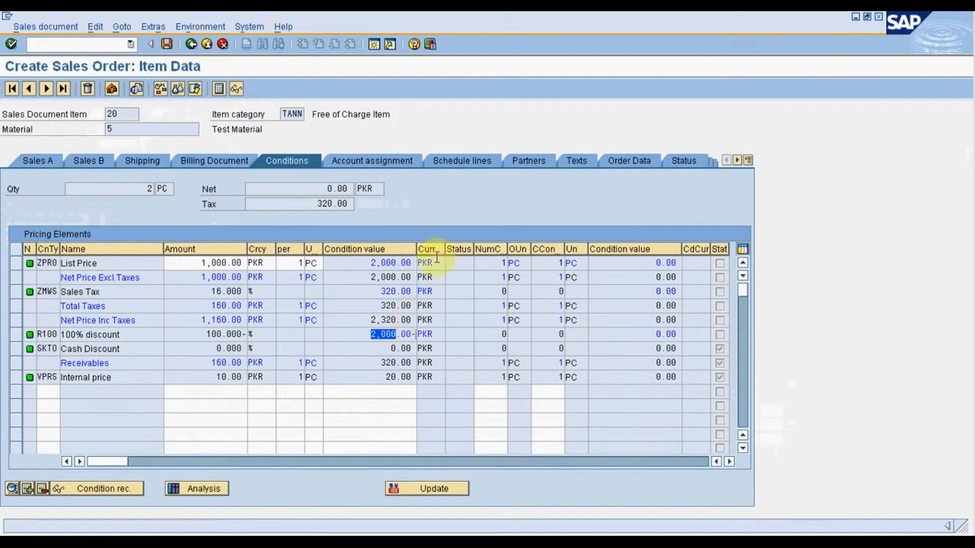
left_click(45, 28)
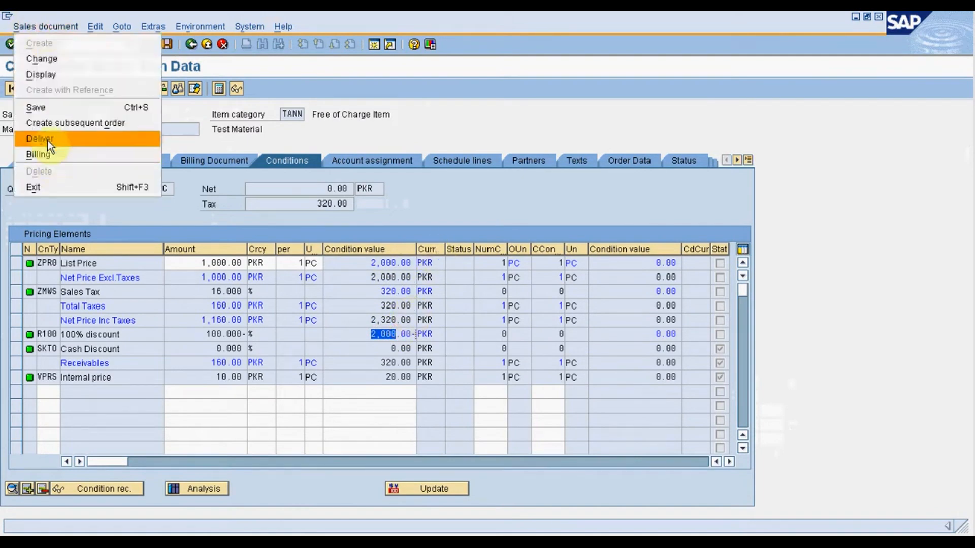
left_click(47, 141)
Pick 10 PC of item 10 and 2 PC of item 20 from storage location 1003, and post the goods issue.
left_click(178, 263)
left_click(182, 277)
left_click(181, 279)
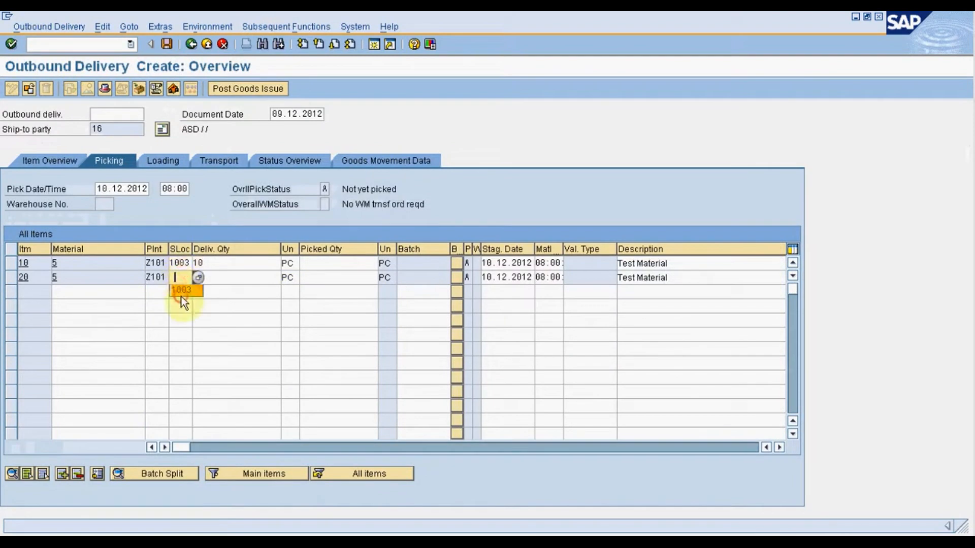
left_click(181, 297)
left_click(346, 263)
type("10")
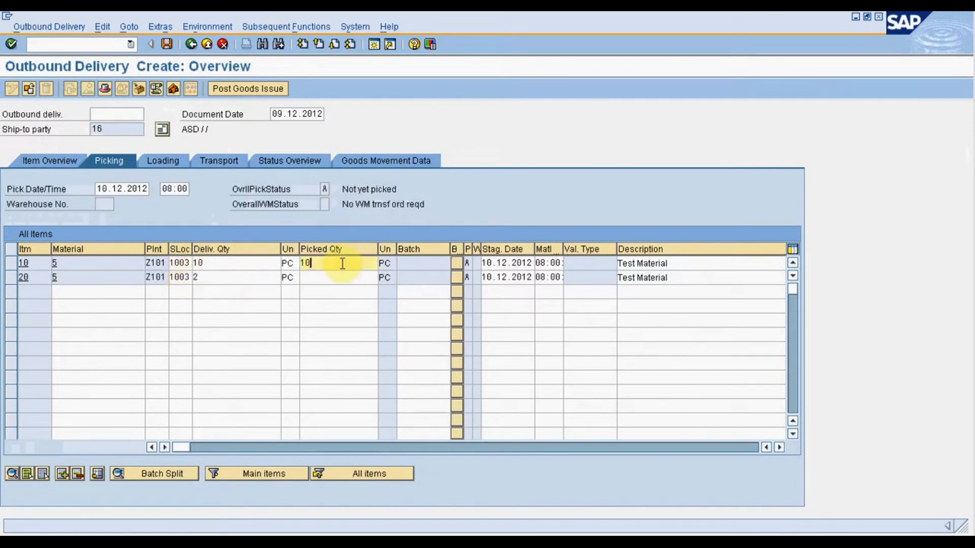
left_click(336, 277)
type("2")
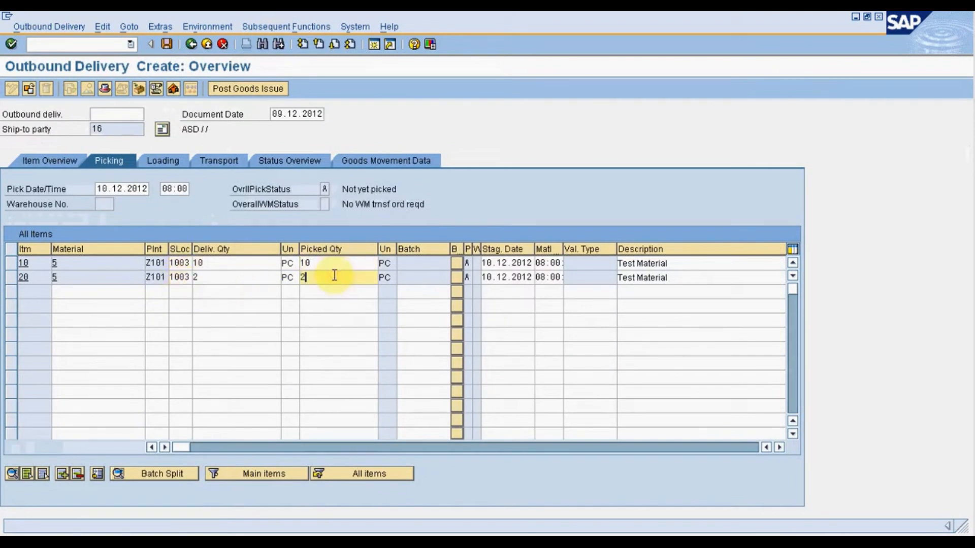
left_click(257, 88)
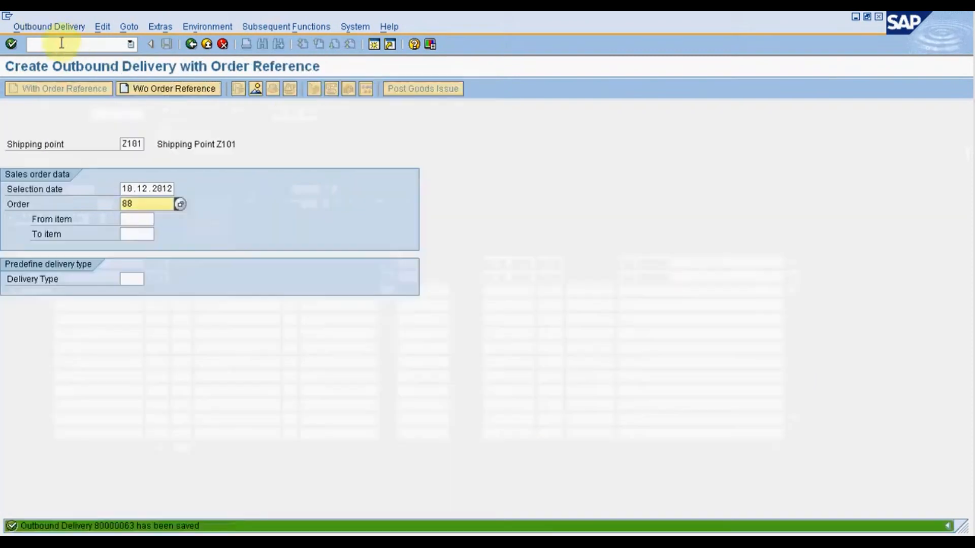
Leave the delivery transaction and create a ZF2 invoice for the saved outbound delivery.
left_click(61, 44)
type("/n")
key("Return")
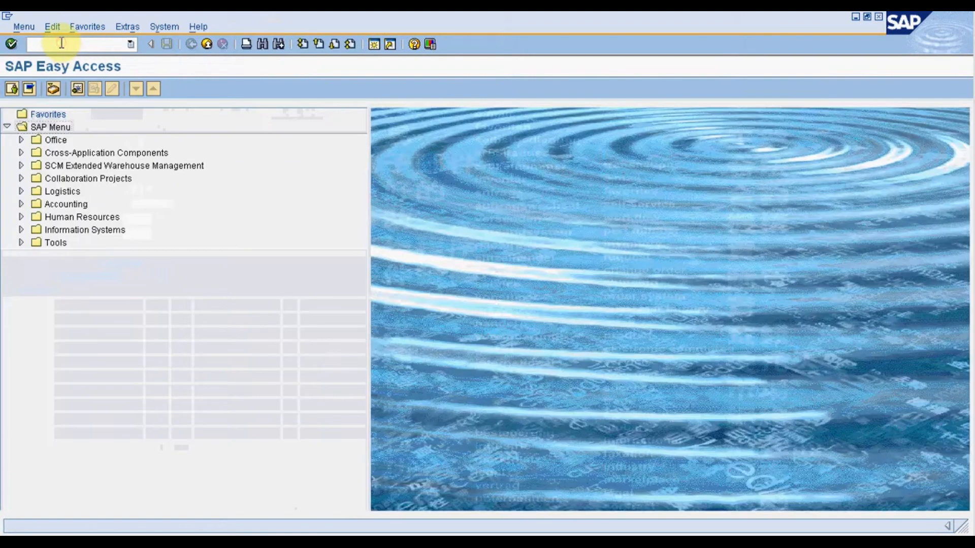
type("vl")
key("Return")
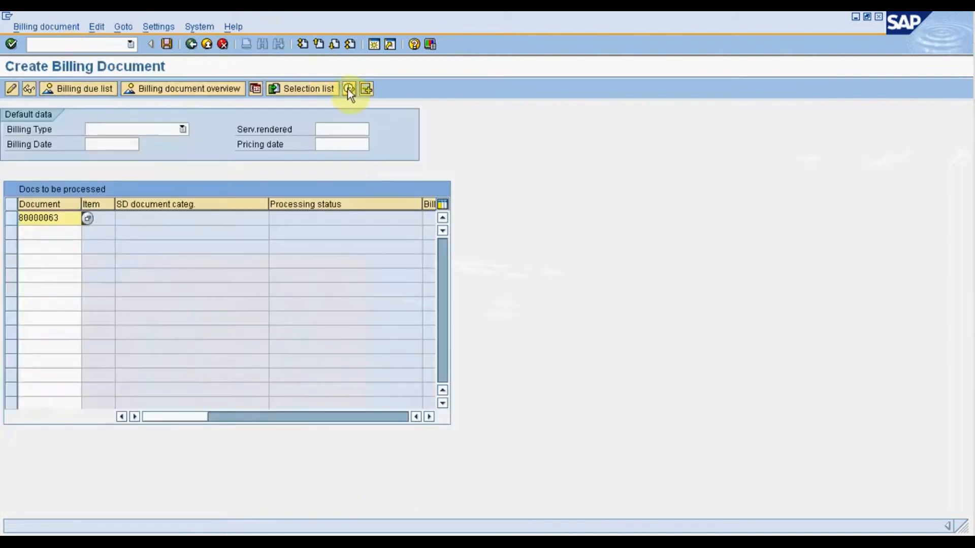
left_click(348, 90)
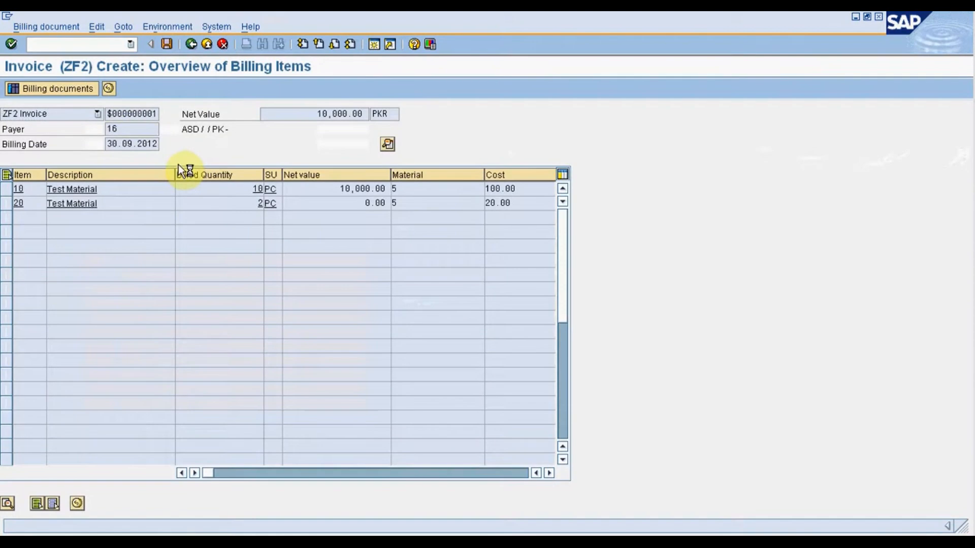
Open the saved invoice with VF02 and display its accounting document.
left_click(79, 42)
type("/nvf02")
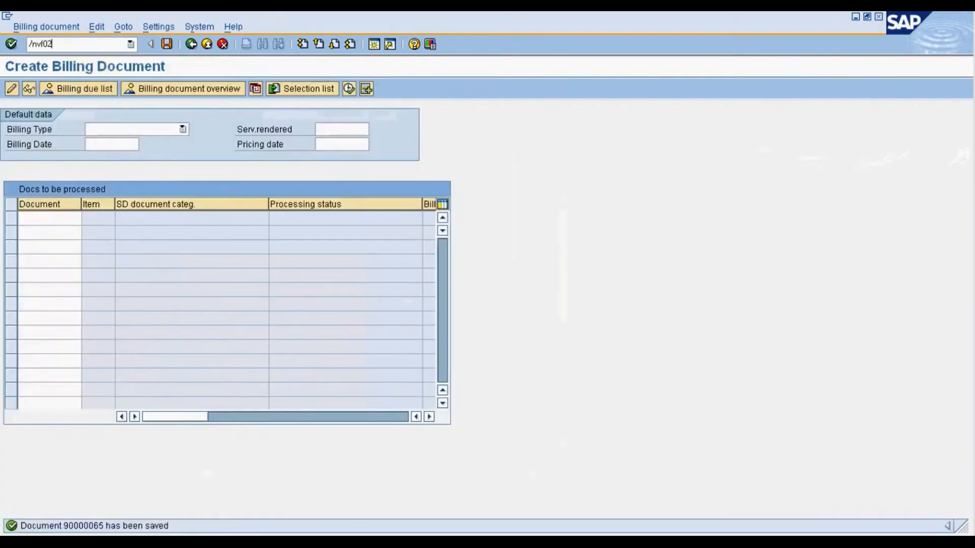
key("Return")
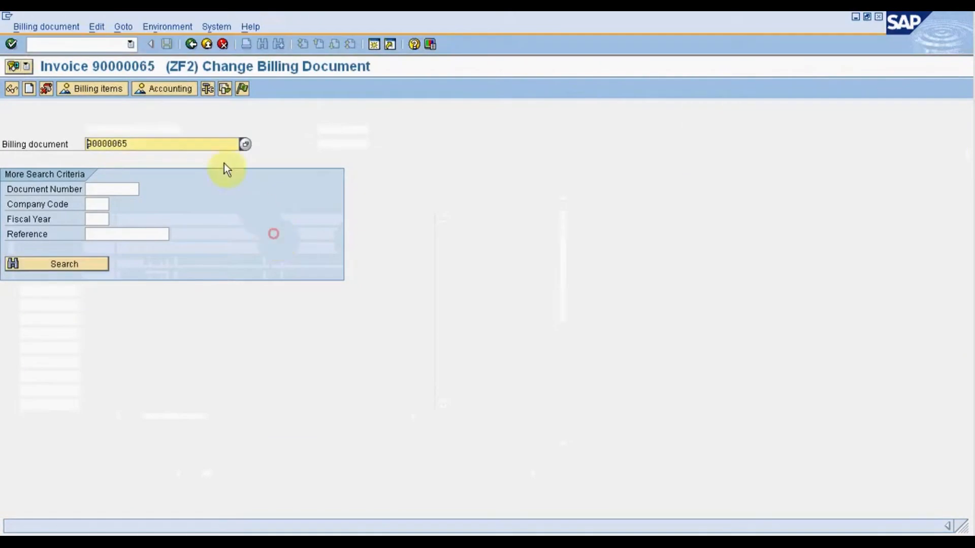
left_click(163, 90)
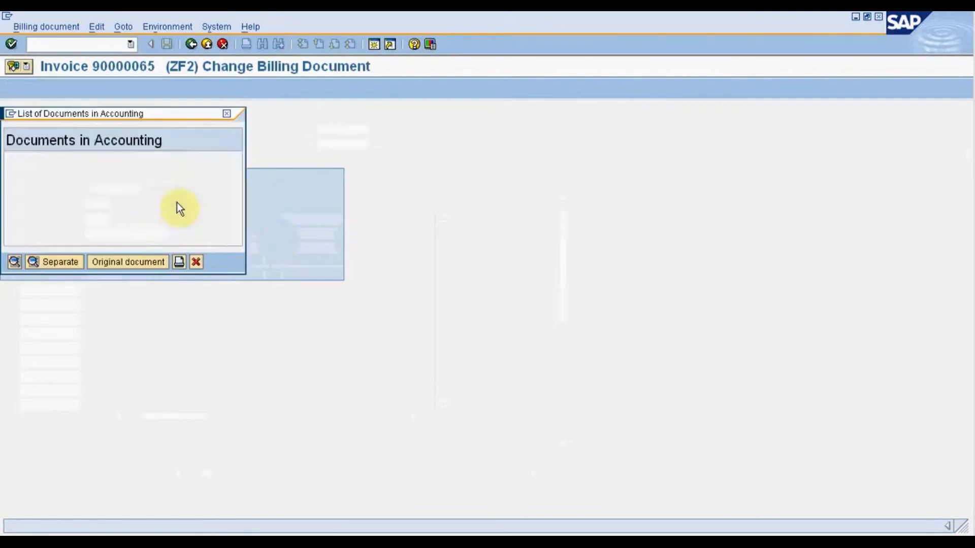
double_click(116, 172)
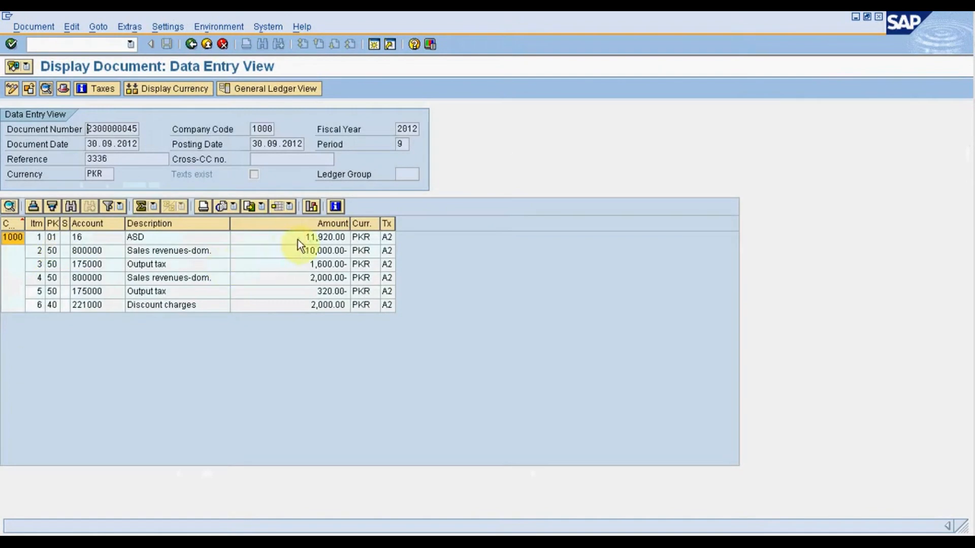
Examine the accounting document's customer, sales revenue, output tax and discount charges line items.
left_click(298, 239)
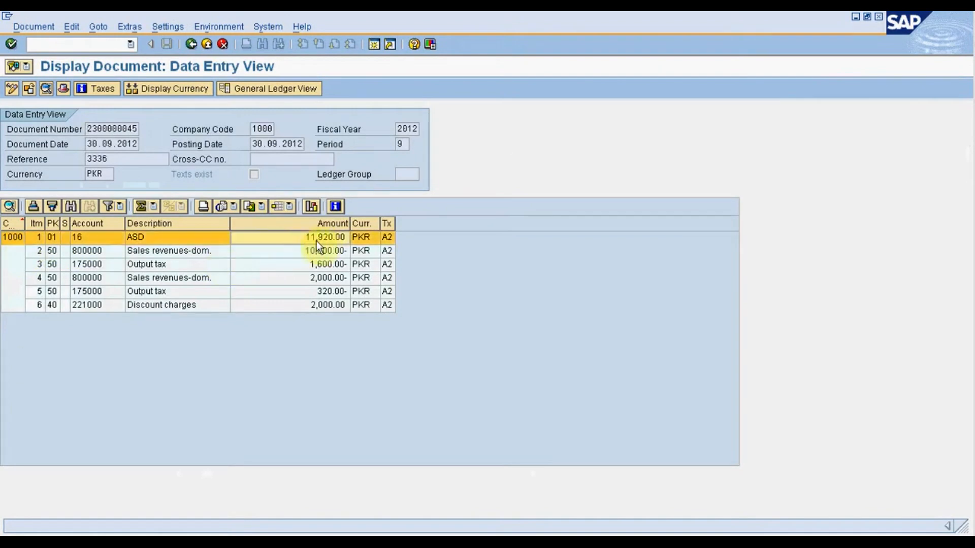
left_click(205, 254)
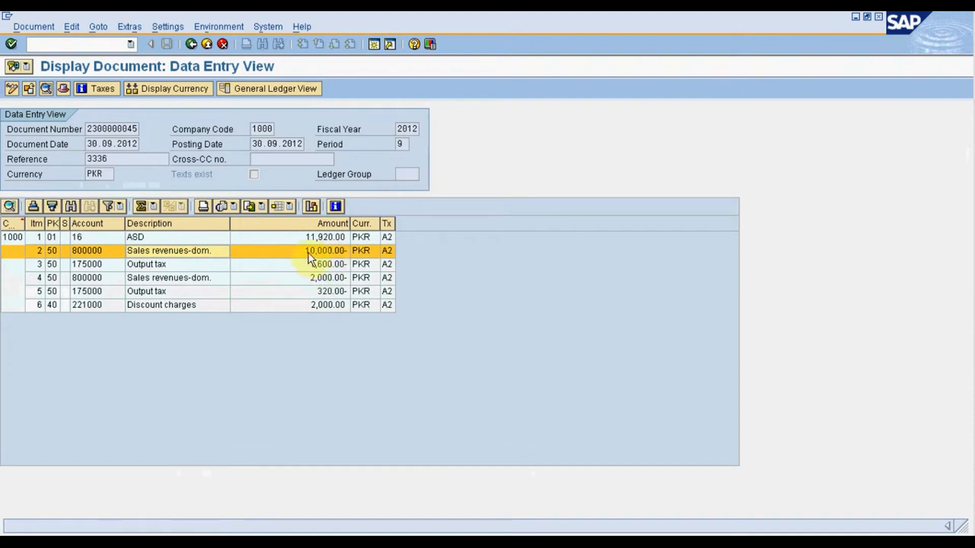
left_click(302, 266)
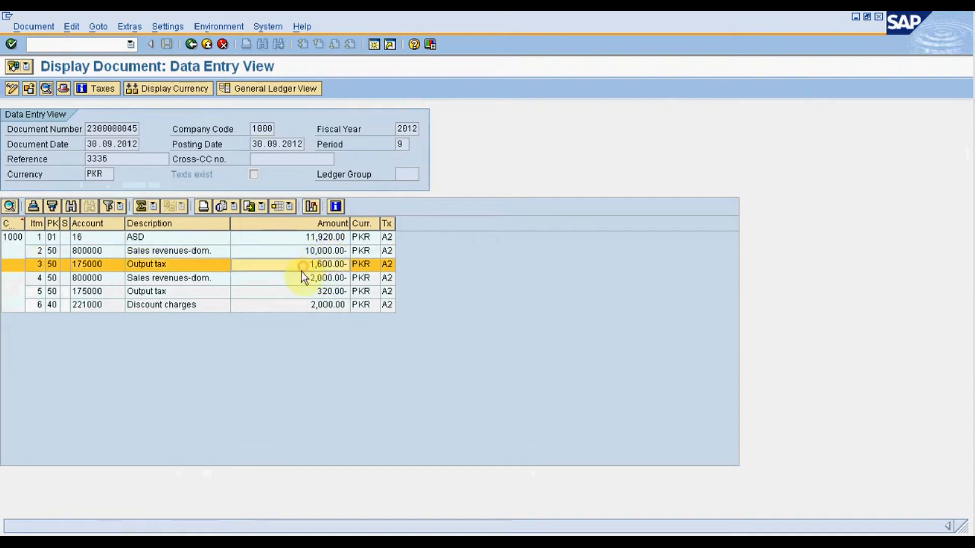
left_click(297, 279)
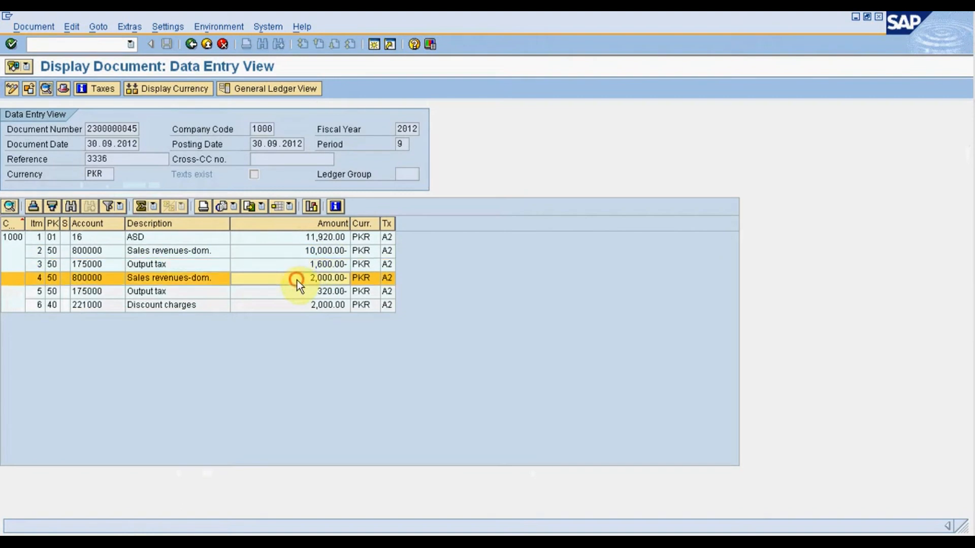
left_click(197, 302)
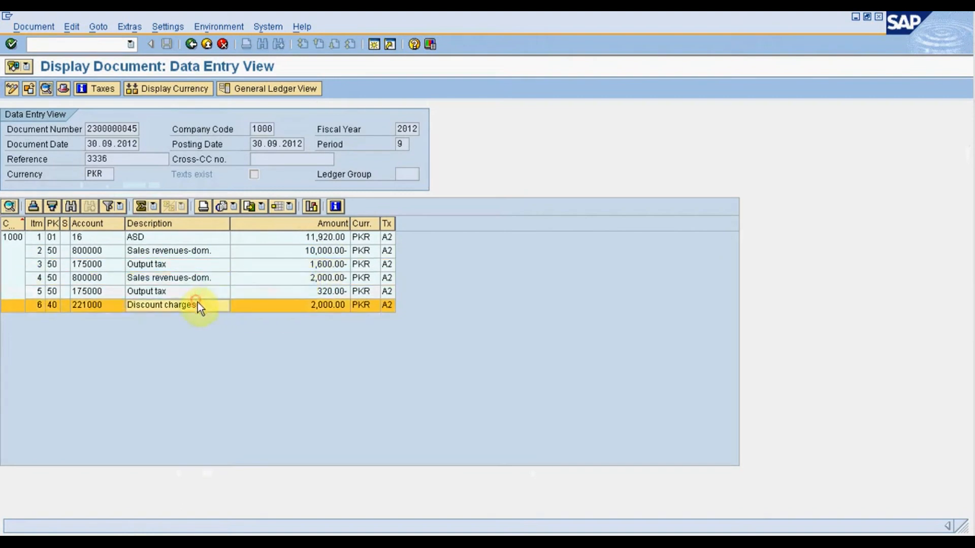
Compare the discount charges account with the G/L account assigned to key ZPD for sales organization 1000.
left_click(98, 306)
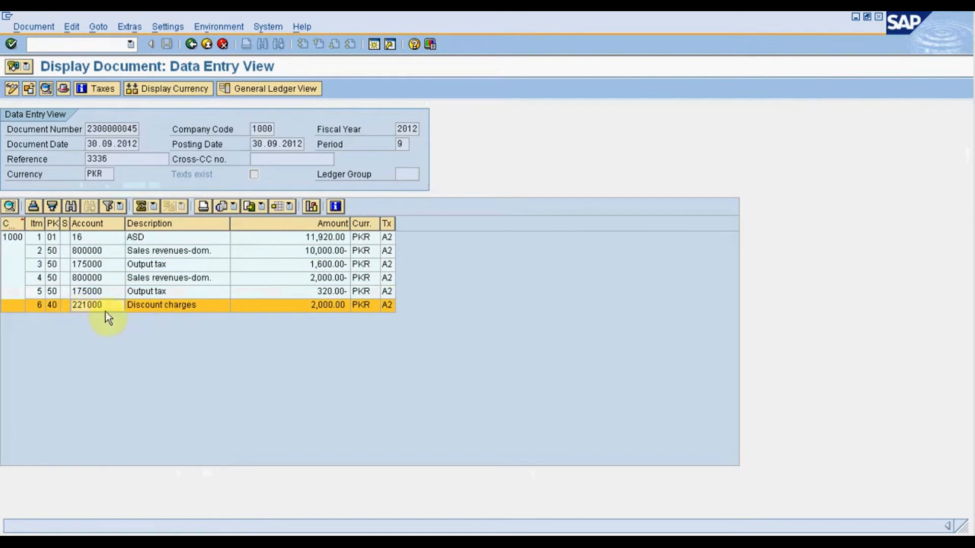
left_click(321, 540)
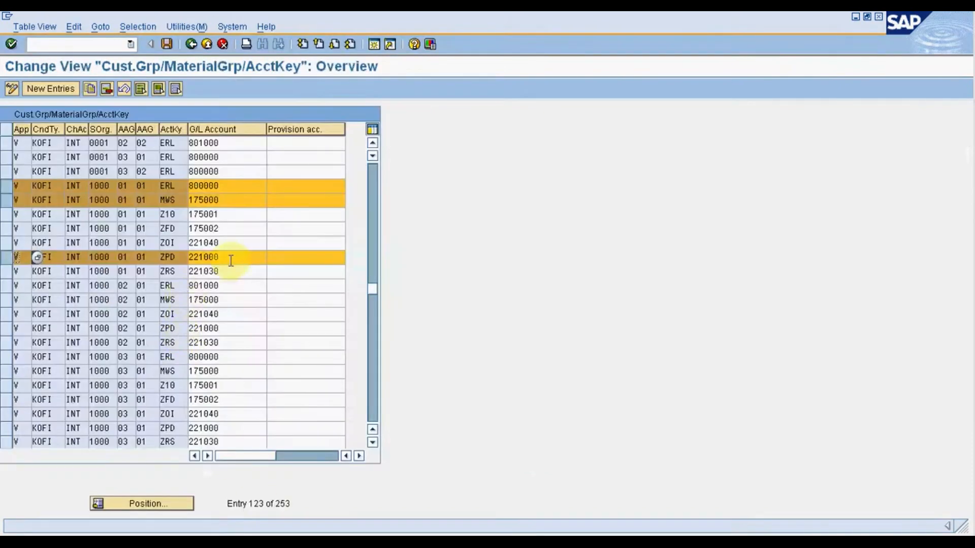
left_click_drag(230, 260, 178, 262)
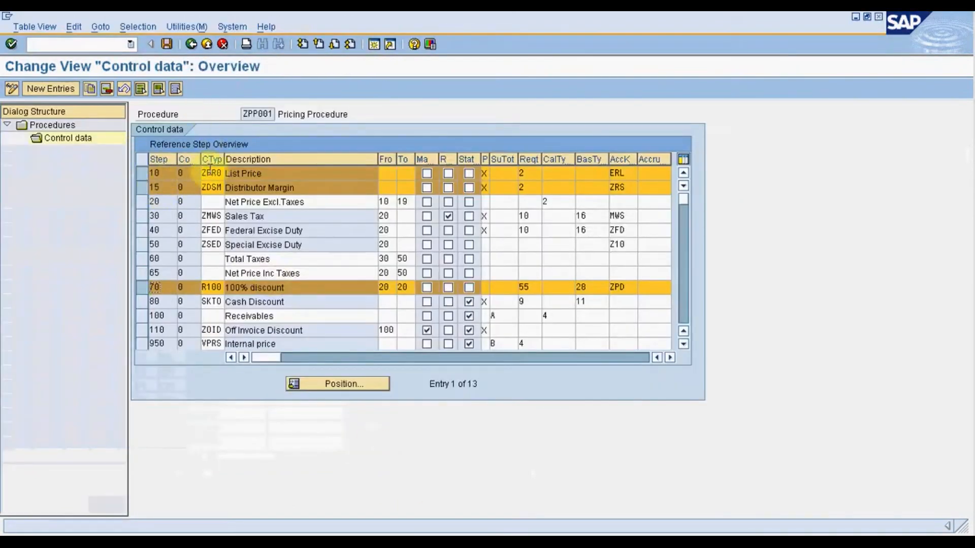
Trace the ZPR0 list price's account key ERL from pricing procedure ZPP001 through its G/L assignment to the posted sales revenue line.
double_click(615, 173)
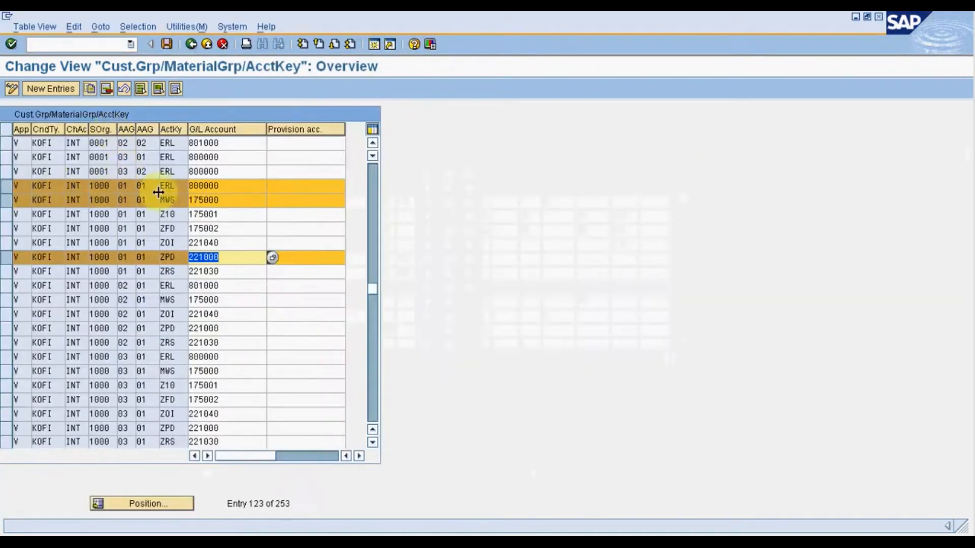
double_click(168, 186)
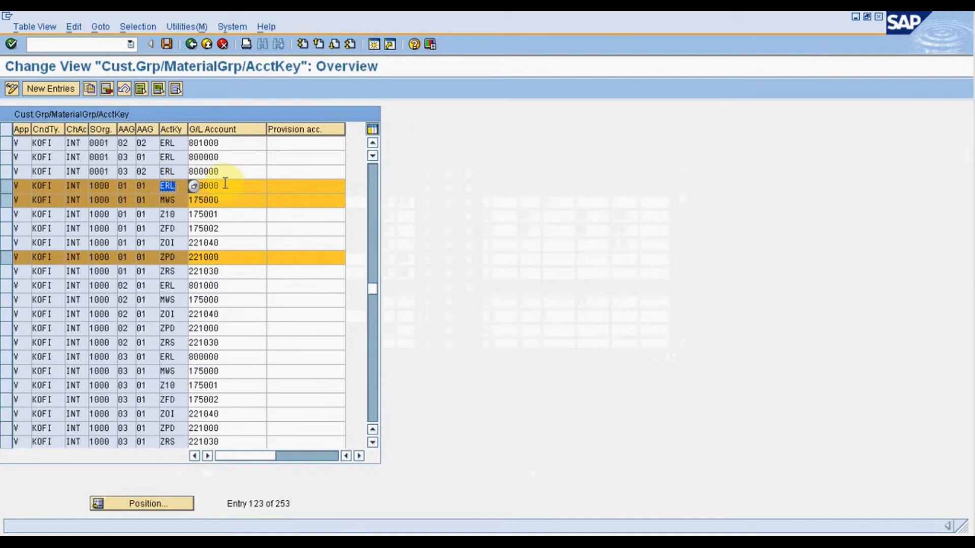
double_click(224, 185)
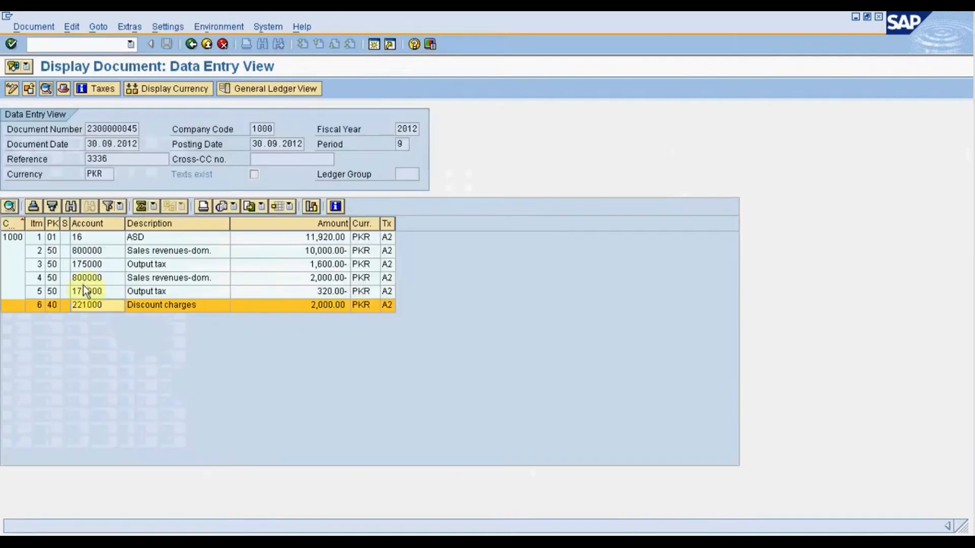
left_click(90, 250)
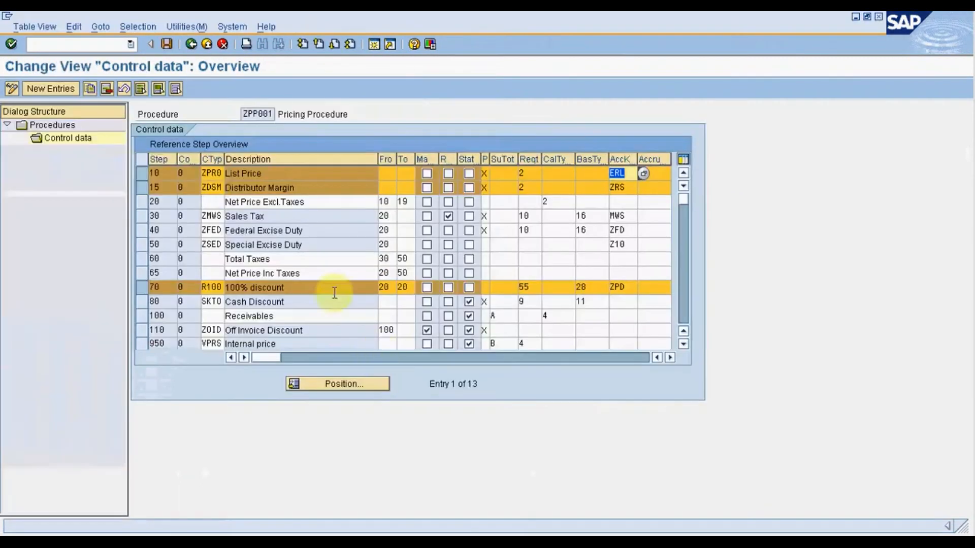
Trace the ZMWS sales tax's account key MWS from the pricing procedure through its G/L assignment to the posted output tax line.
left_click(138, 186)
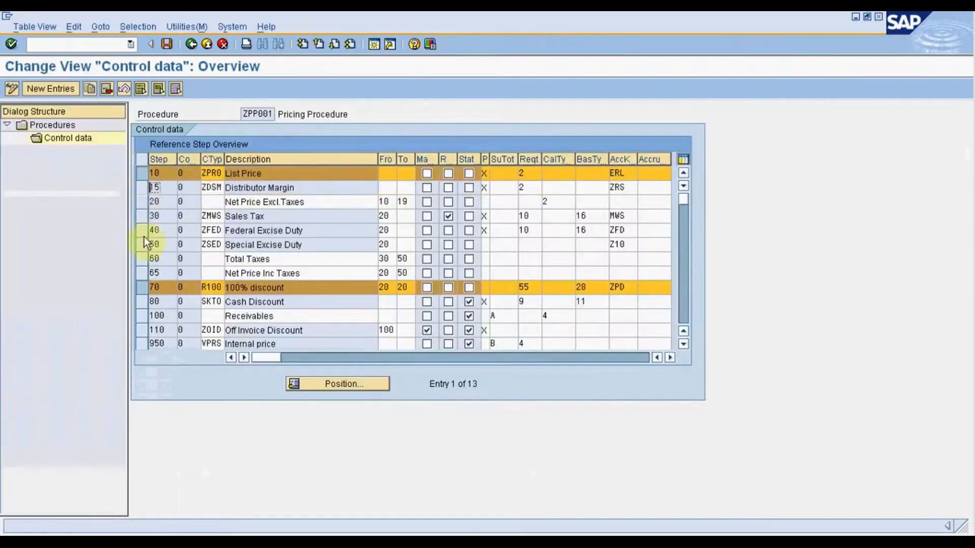
left_click(142, 217)
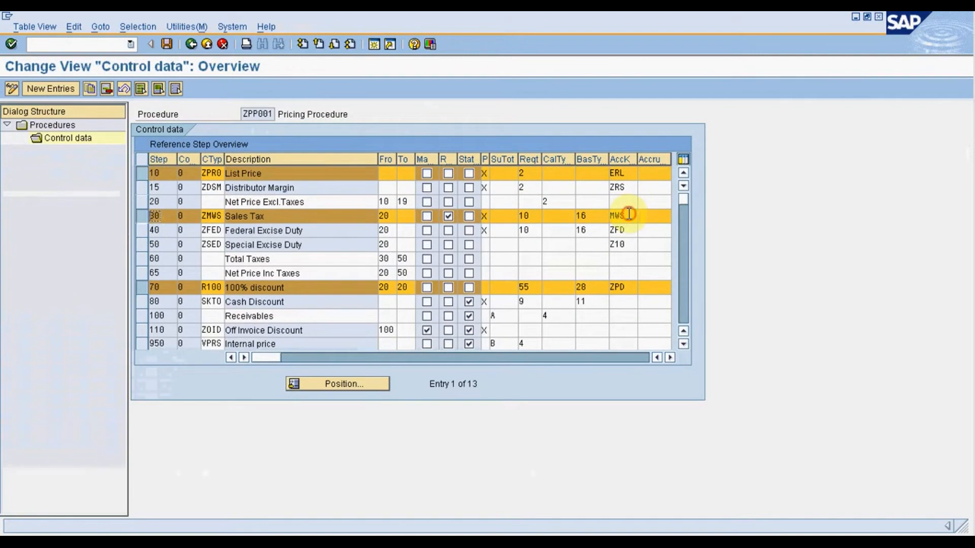
double_click(629, 214)
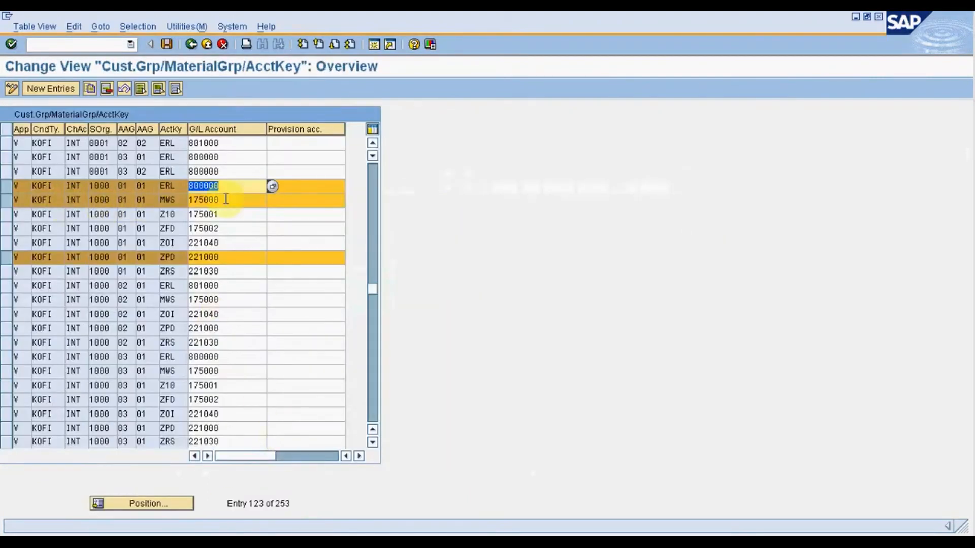
left_click_drag(226, 200, 187, 199)
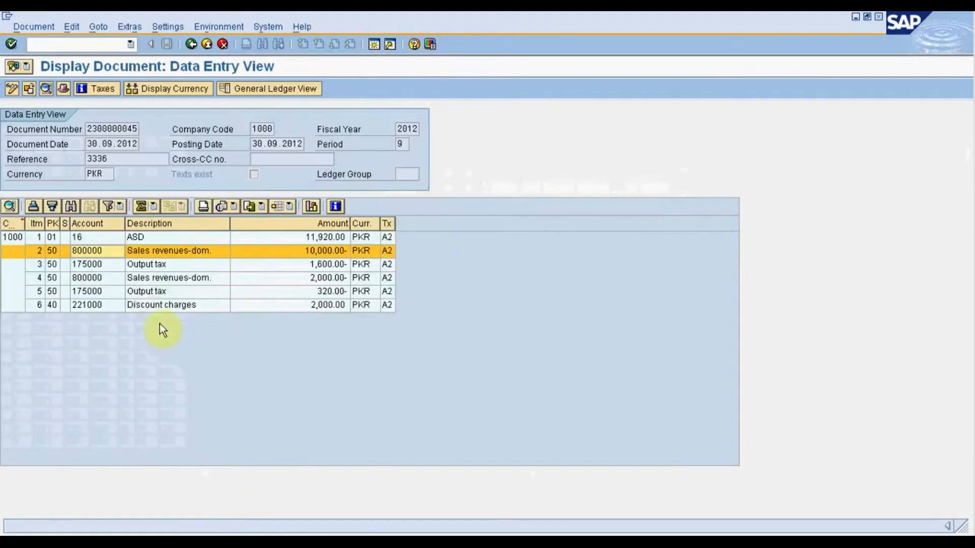
left_click(106, 291)
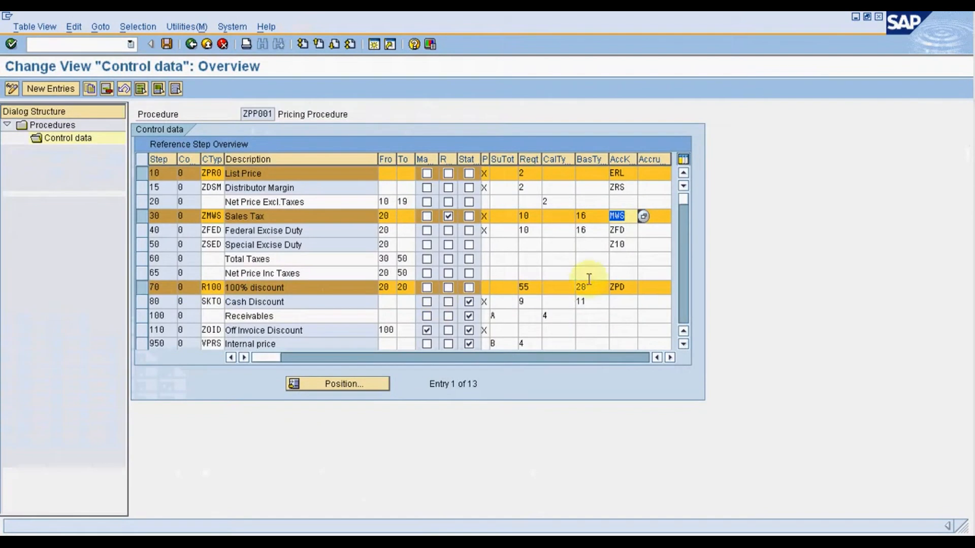
Trace the R100 discount's account key ZPD from the pricing procedure through its G/L assignment to the posted discount charges line.
left_click(616, 291)
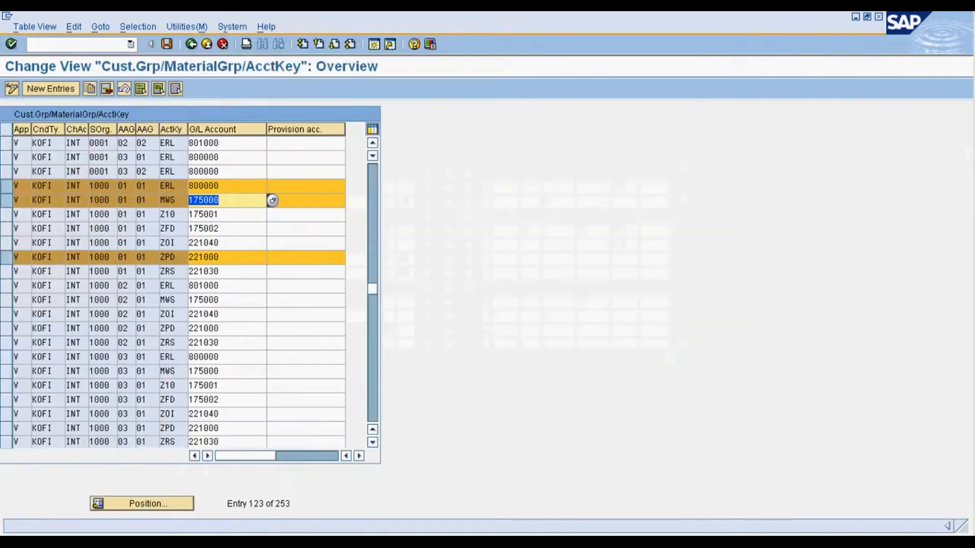
left_click(228, 257)
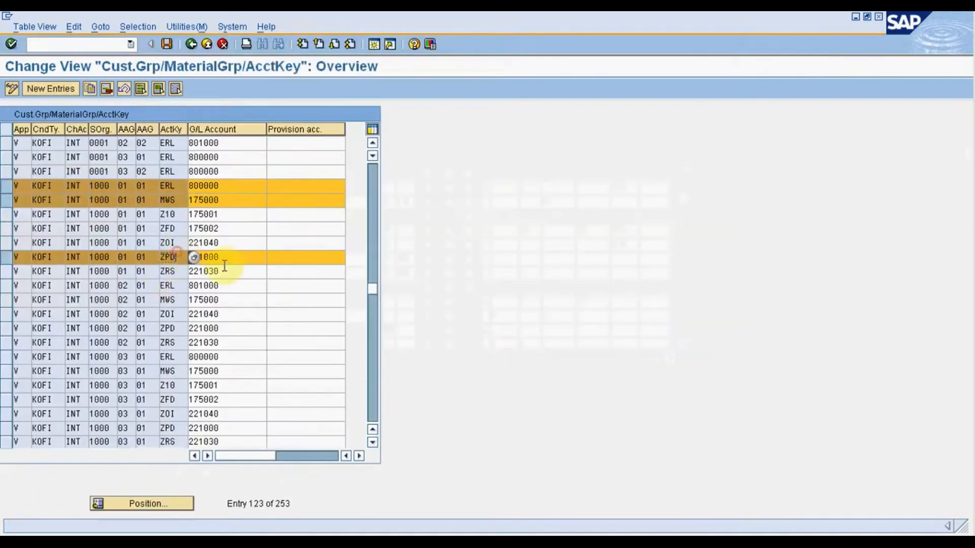
left_click_drag(228, 257, 212, 256)
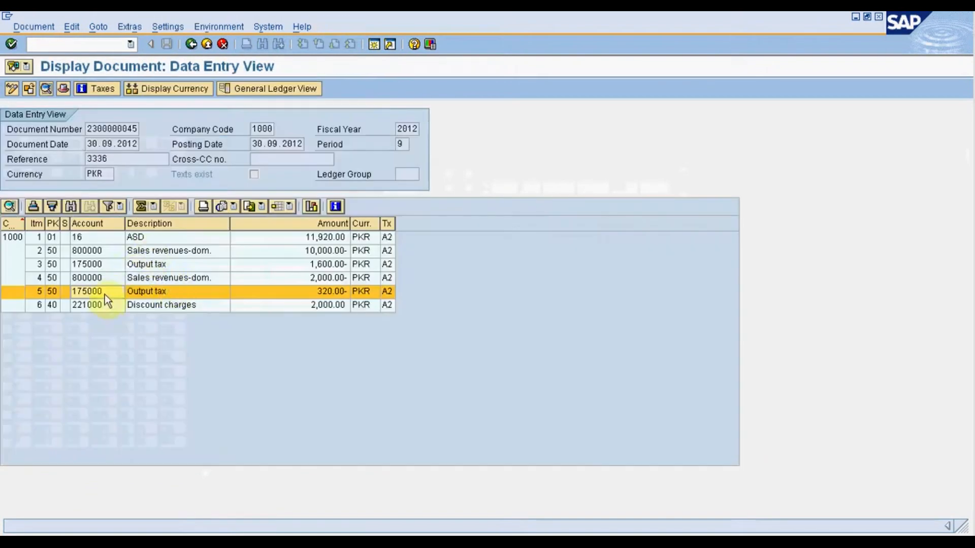
left_click(96, 306)
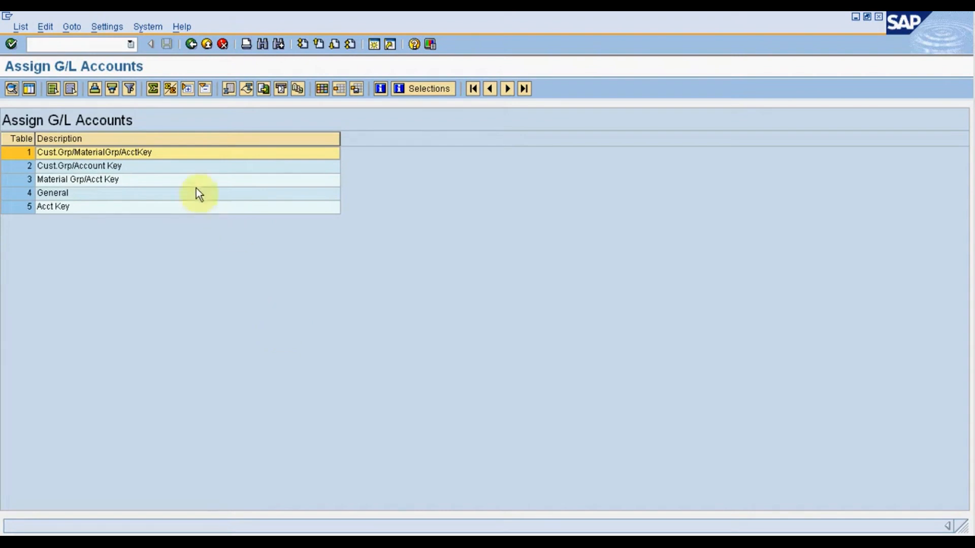
Start a new Cust.Grp/MaterialGrp/AcctKey entry with application V, condition type KOFI, chart of accounts INT and sales organization 1000.
double_click(184, 154)
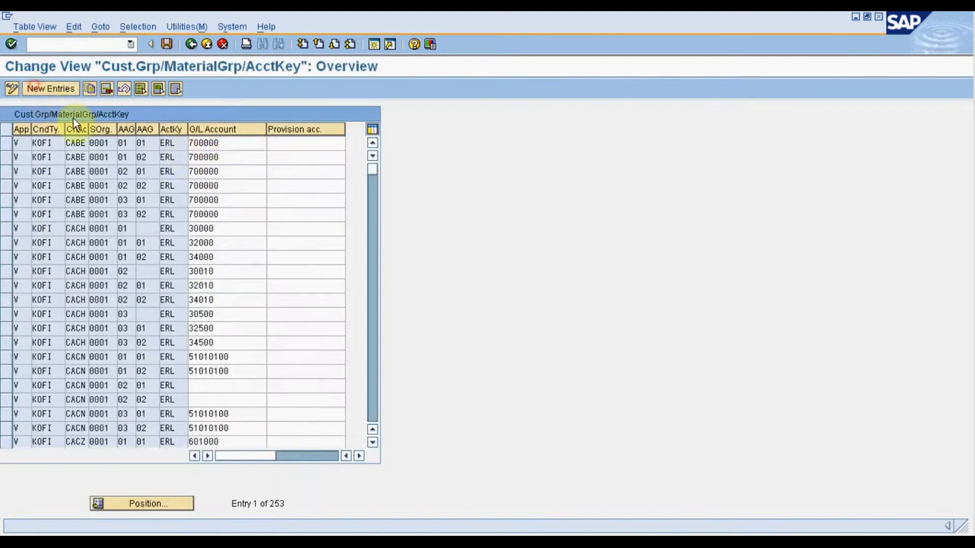
type("V")
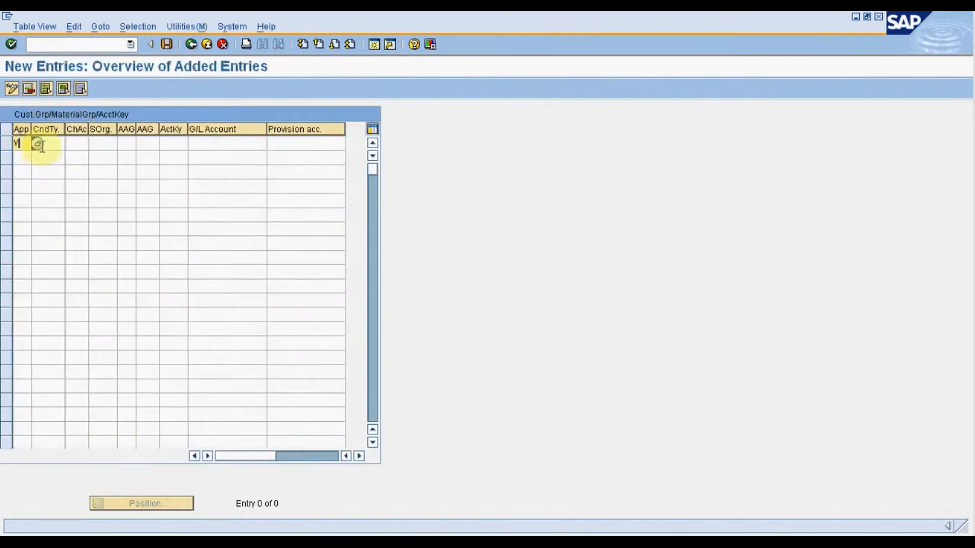
left_click(50, 144)
left_click(54, 158)
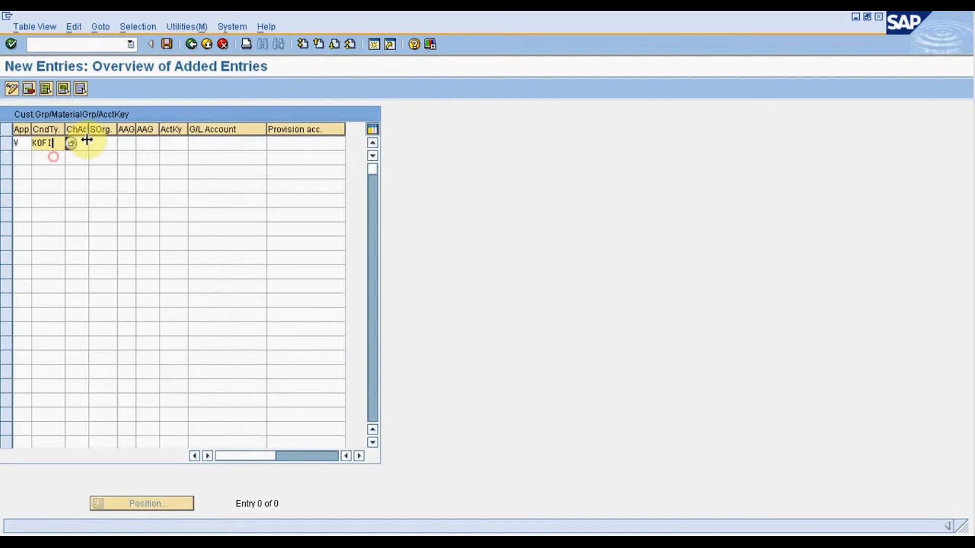
left_click(76, 143)
left_click(84, 160)
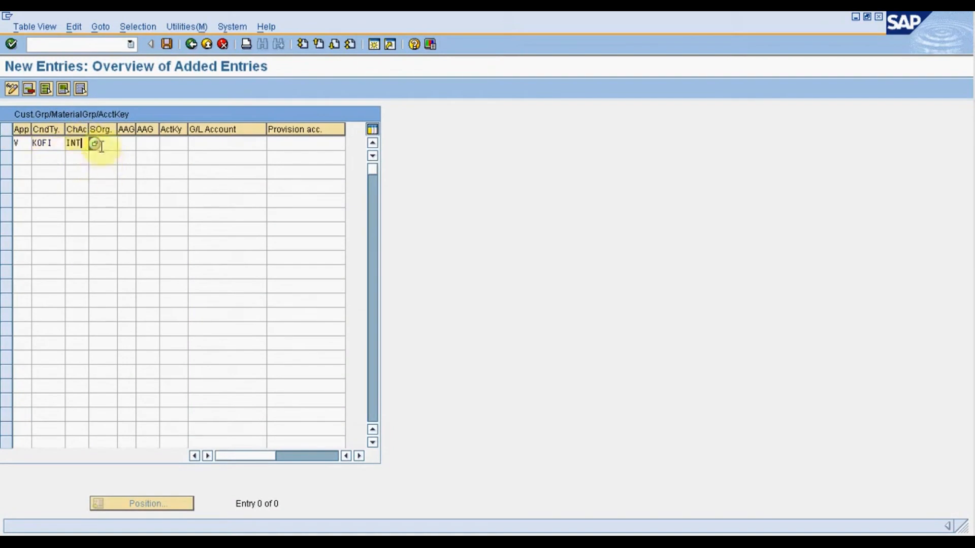
left_click(101, 143)
left_click(106, 154)
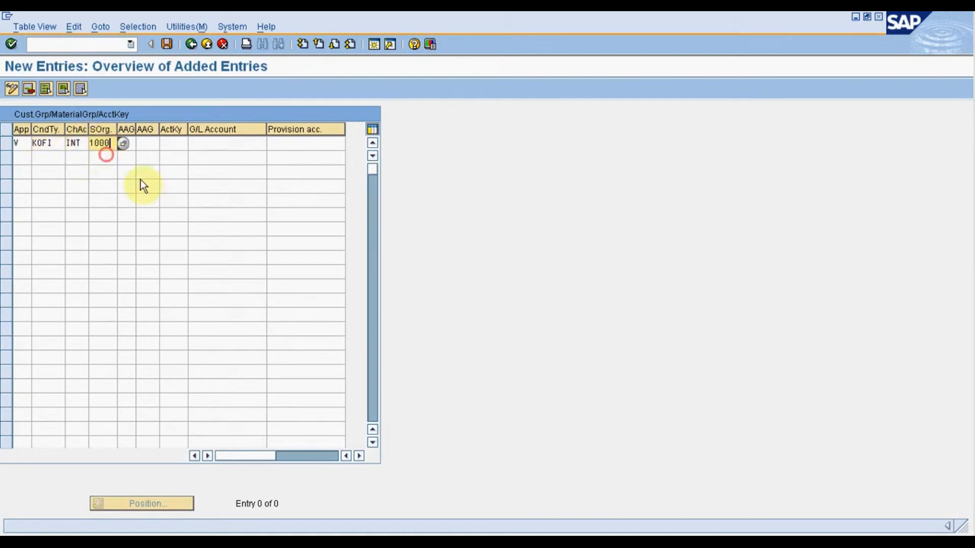
Set the KOFI entry's customer account assignment group to 01 Domestic Revenues, material group to 03 Services and account key to ERL.
left_click(134, 145)
left_click(141, 145)
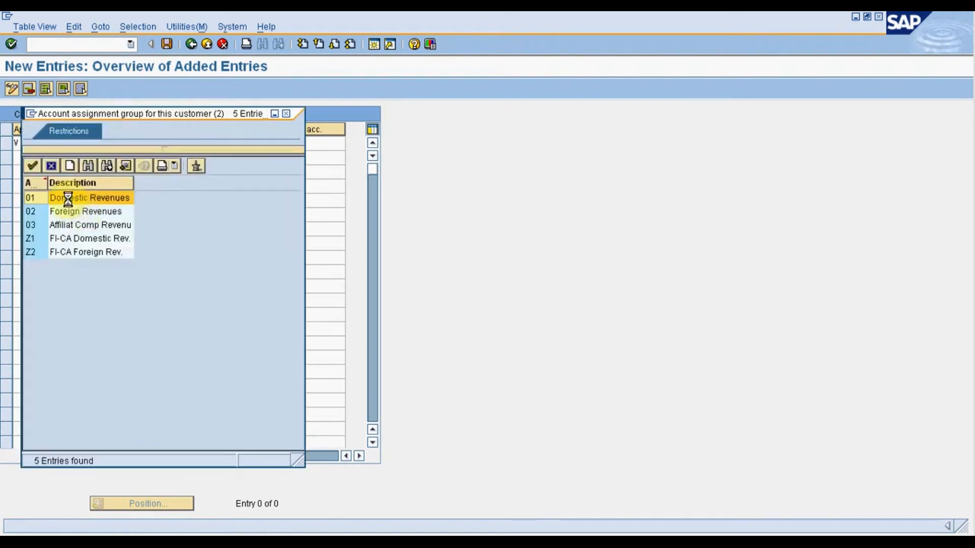
double_click(69, 200)
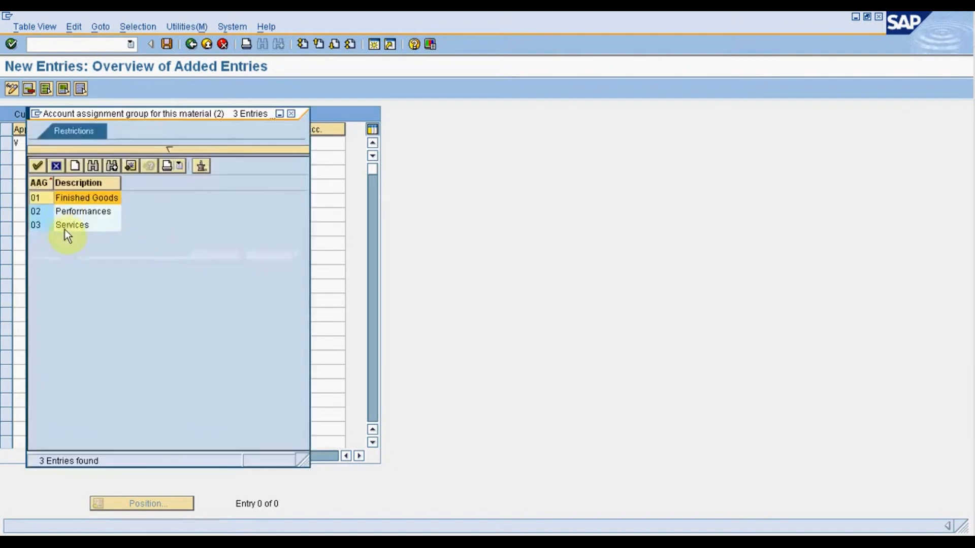
double_click(66, 225)
left_click(174, 142)
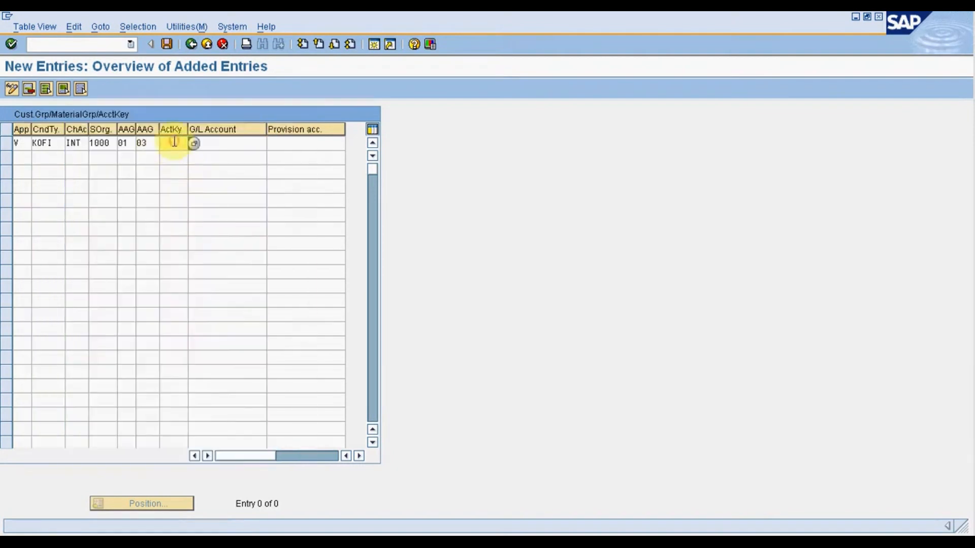
type("ERL")
Look up G/L accounts matching *80000* in company code 1000, assign 800001 to the KOFI entry and save.
left_click(233, 143)
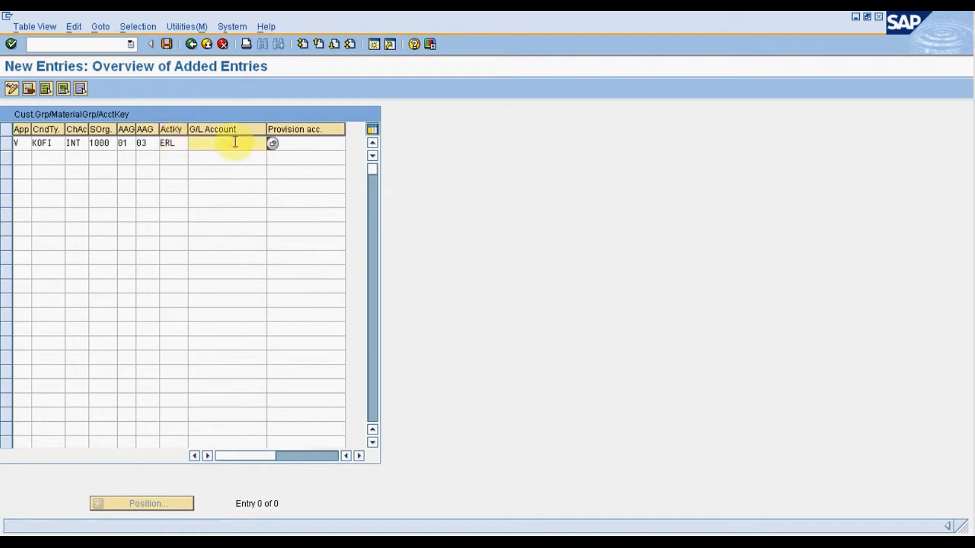
key("BackSpace")
left_click(270, 144)
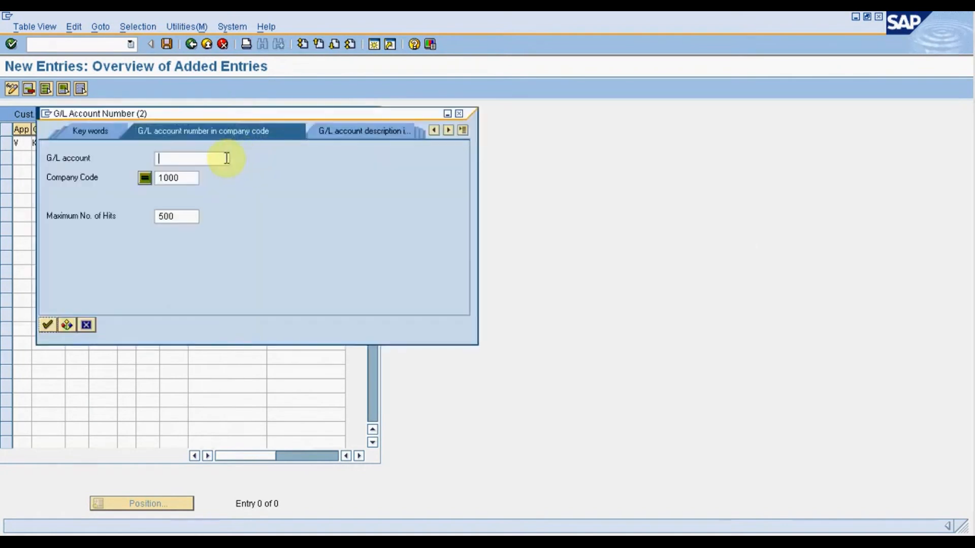
type("*80000*")
left_click(46, 325)
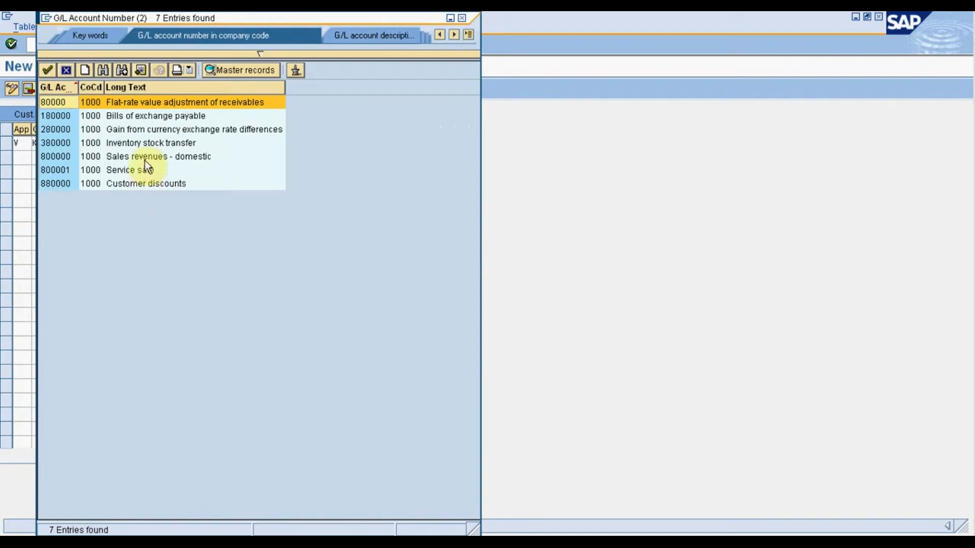
double_click(144, 171)
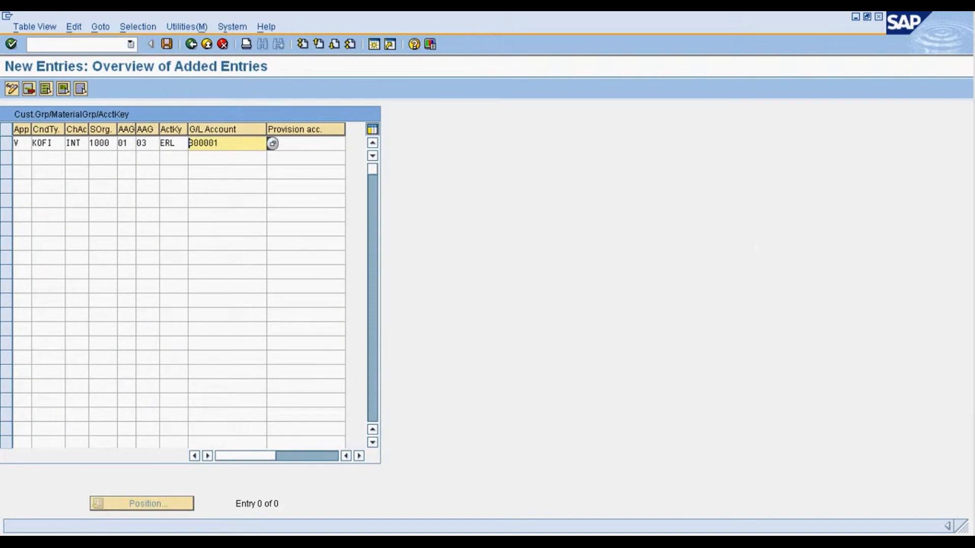
left_click(166, 44)
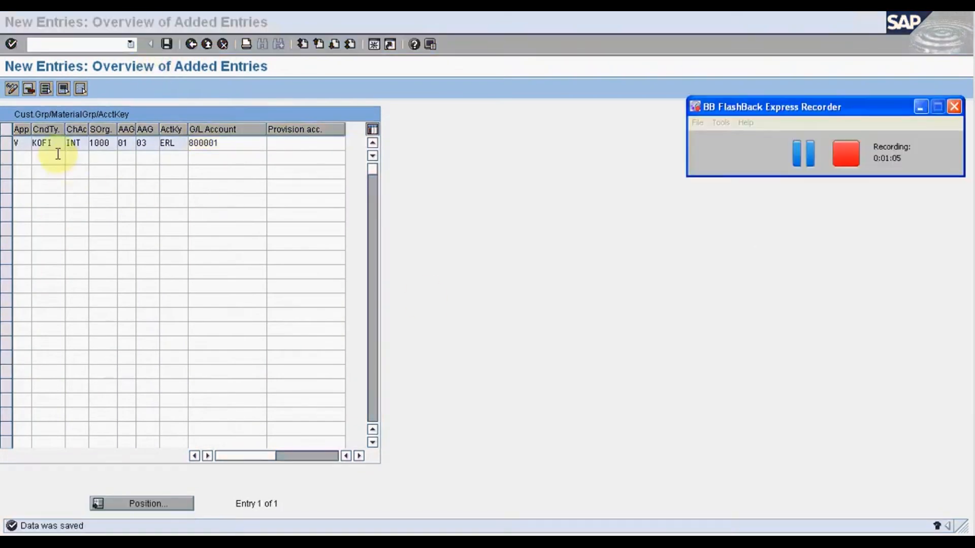
Add a second entry with application V, condition type KOFK, chart of accounts INT and sales organization 1000.
left_click(26, 141)
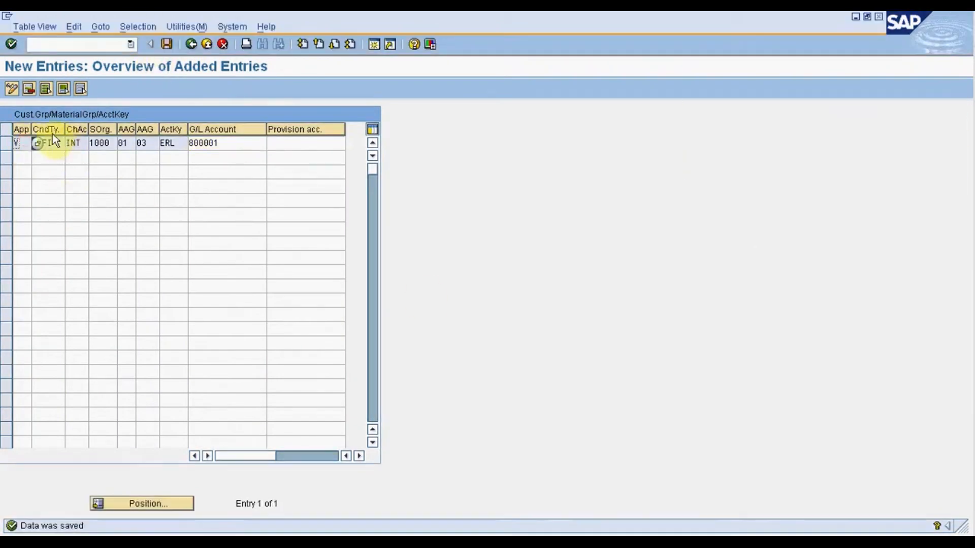
double_click(41, 143)
left_click(24, 155)
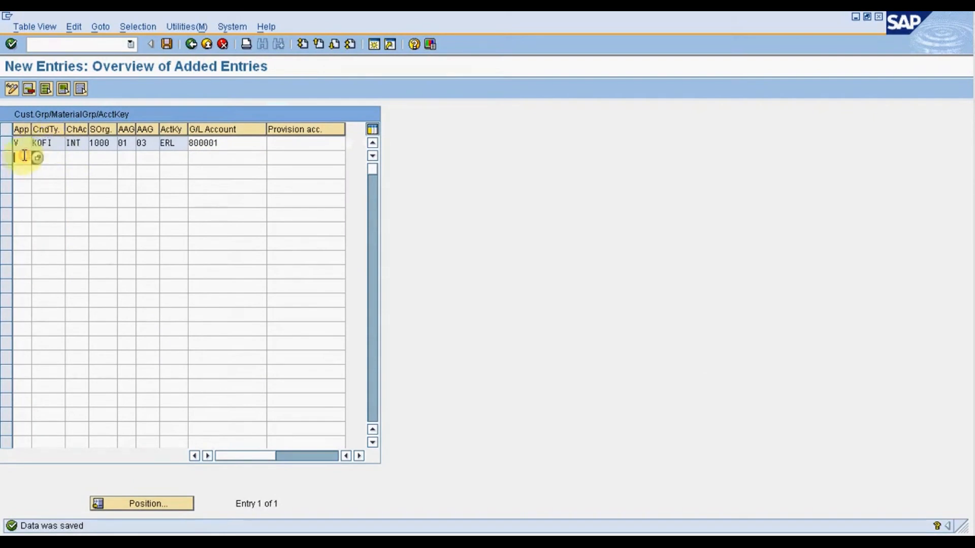
left_click(44, 157)
type("K")
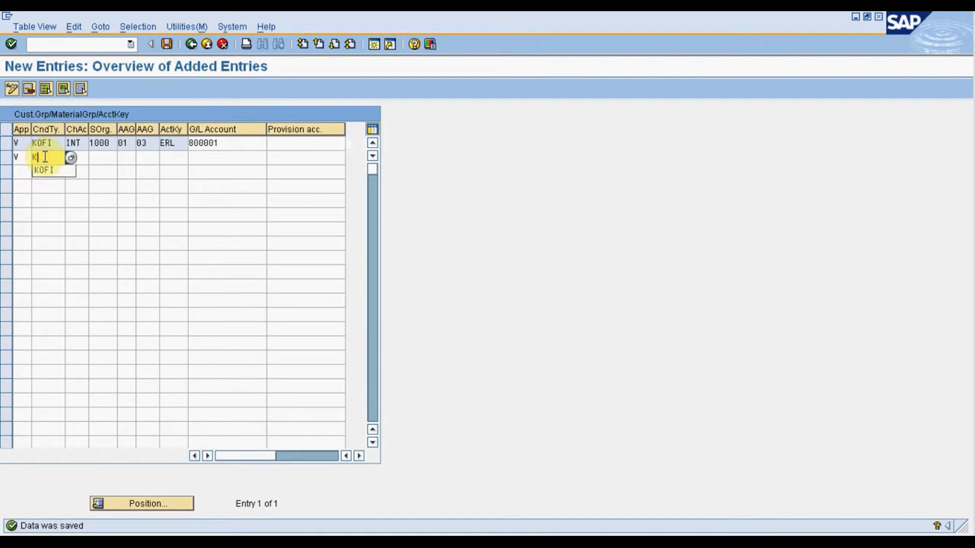
type("OFK")
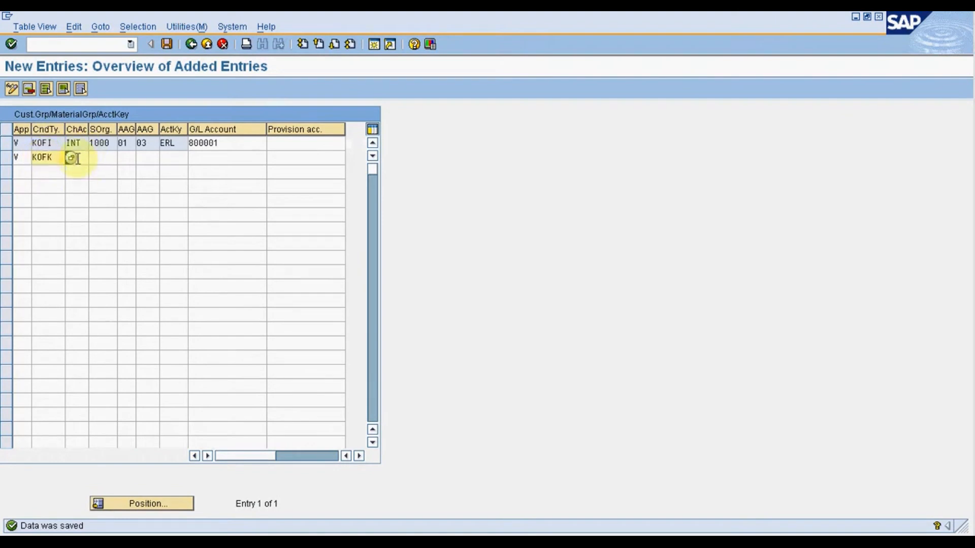
type("INT")
key("Tab")
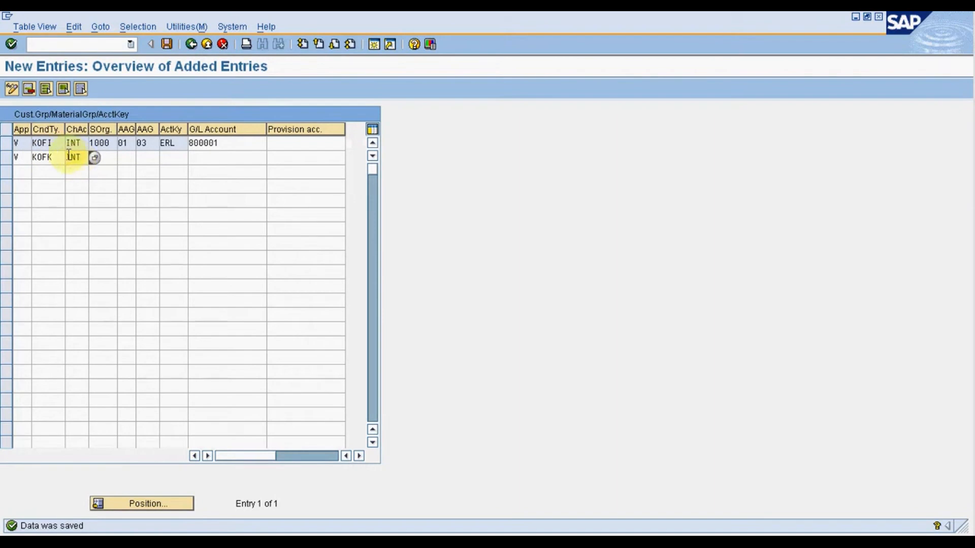
type("1000")
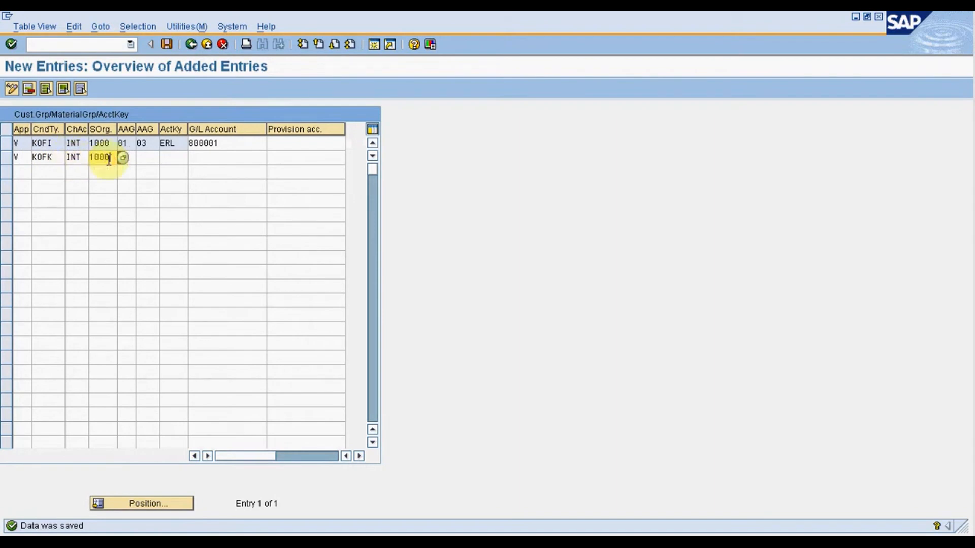
Set the KOFK entry's customer account assignment group to 01, material group to 03 and account key to ERL.
key("Tab")
type("01")
key("Tab")
type("03")
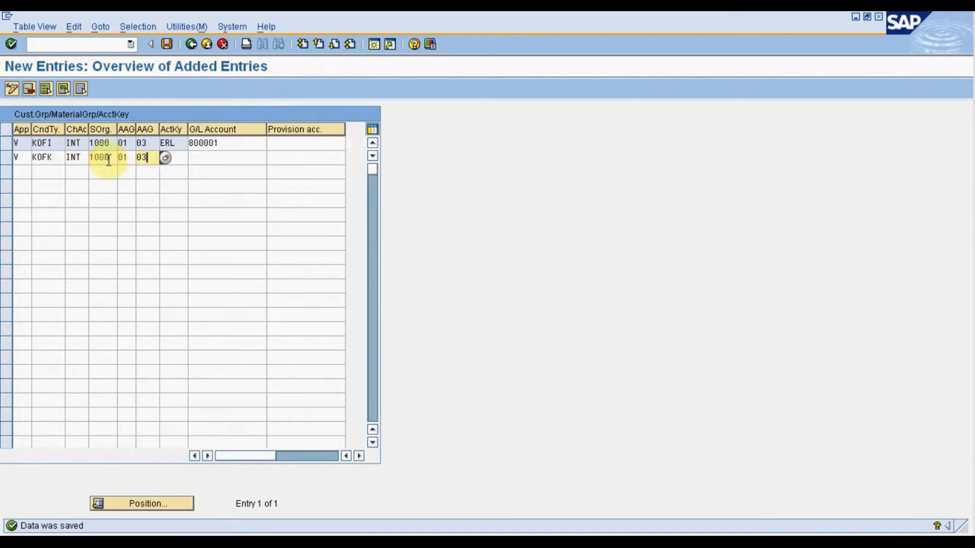
key("Tab")
type("ERL")
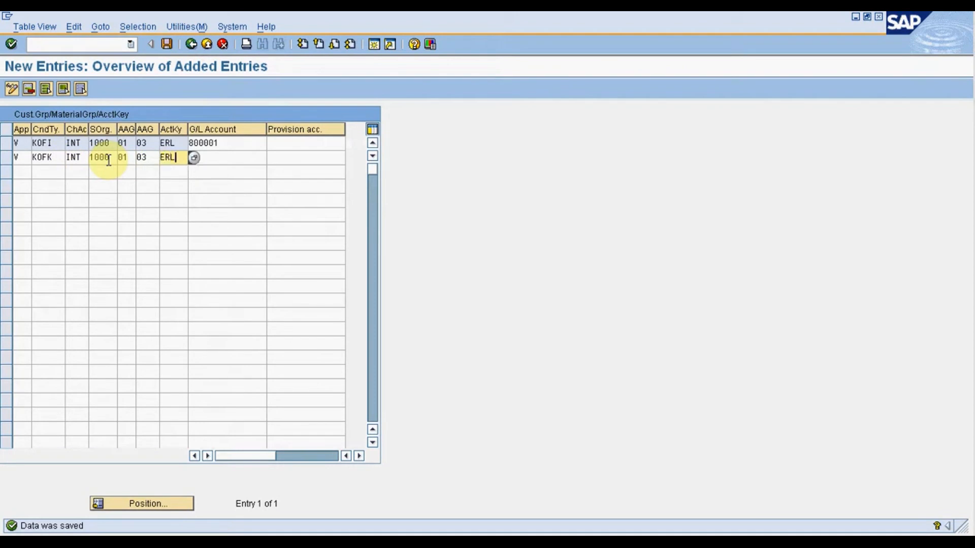
Copy G/L account 800001 from the KOFI entry to the KOFK entry and save the assignments.
key("Tab")
left_click_drag(246, 145, 70, 146)
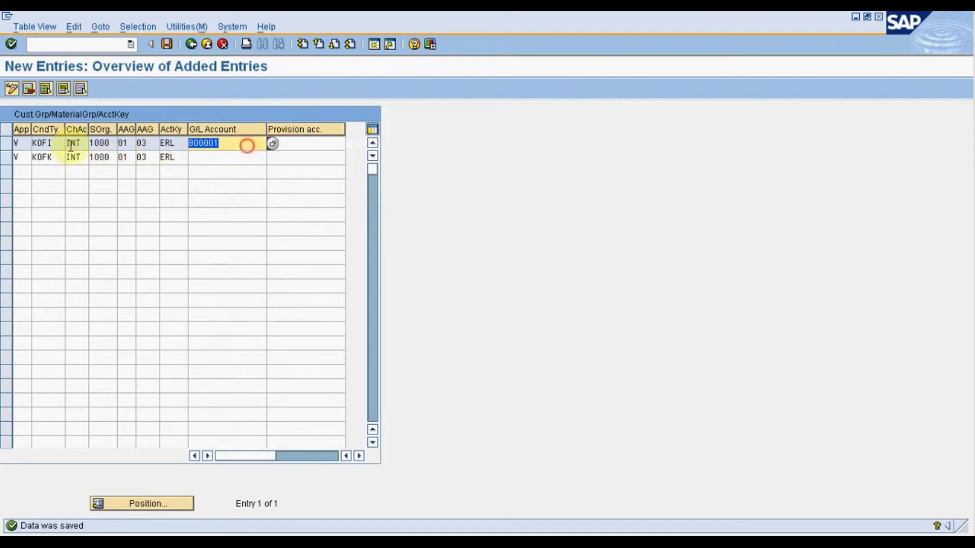
key("ctrl+c")
left_click(210, 154)
key("ctrl+v")
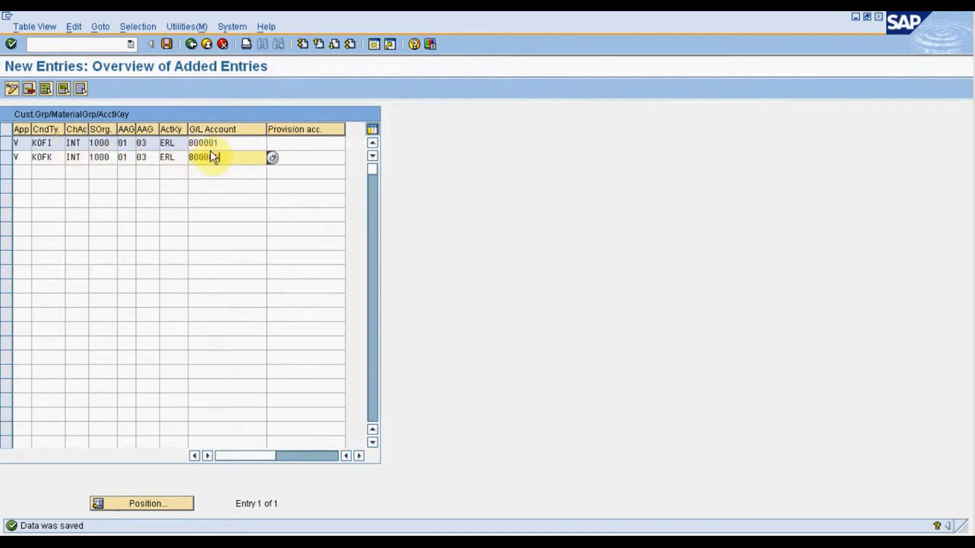
left_click(167, 45)
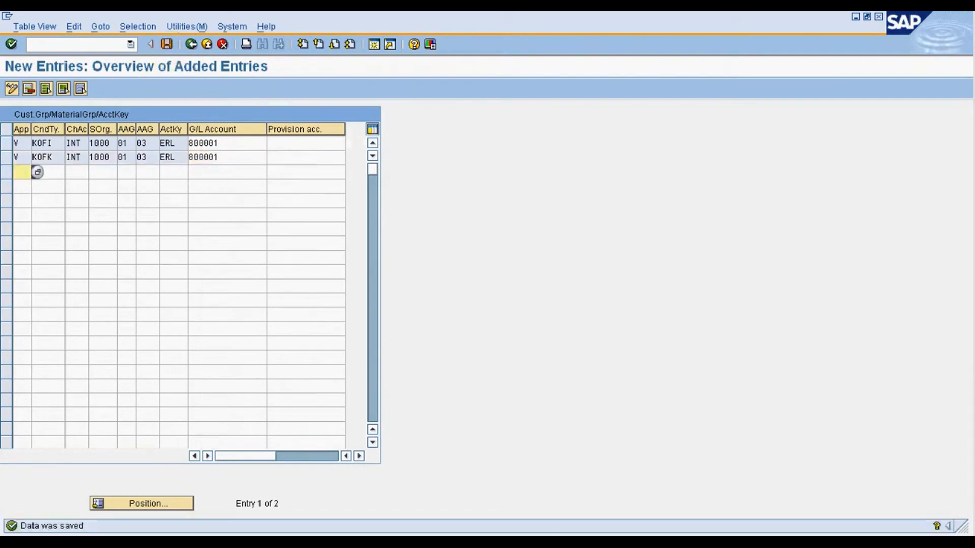
left_click(168, 45)
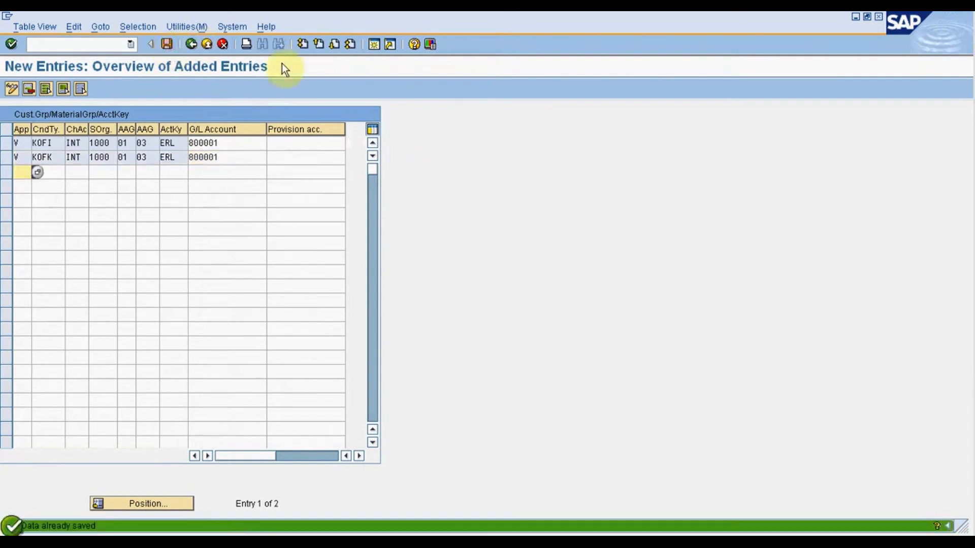
Leave the G/L account assignment and open material 38 for changing with transaction MM02.
left_click(210, 44)
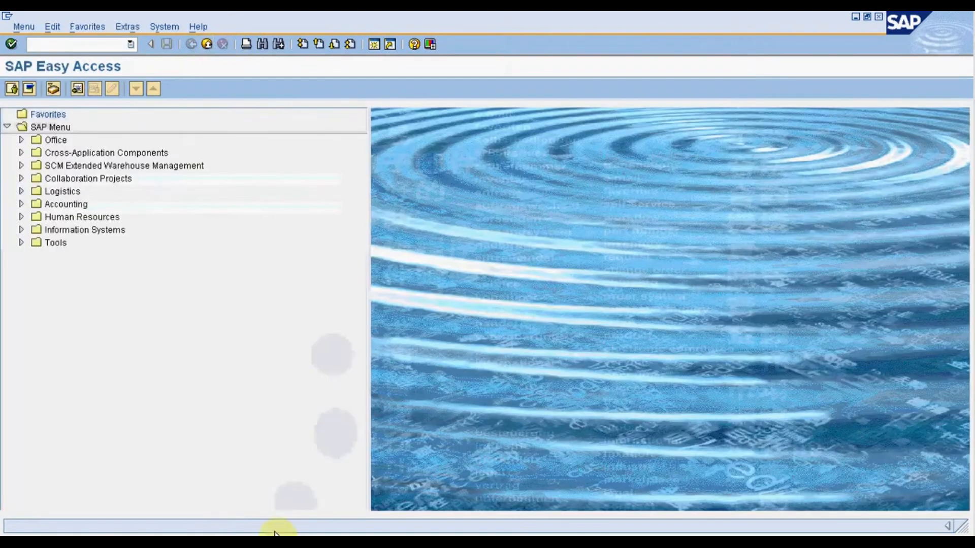
left_click(44, 44)
type("mm02")
key("Return")
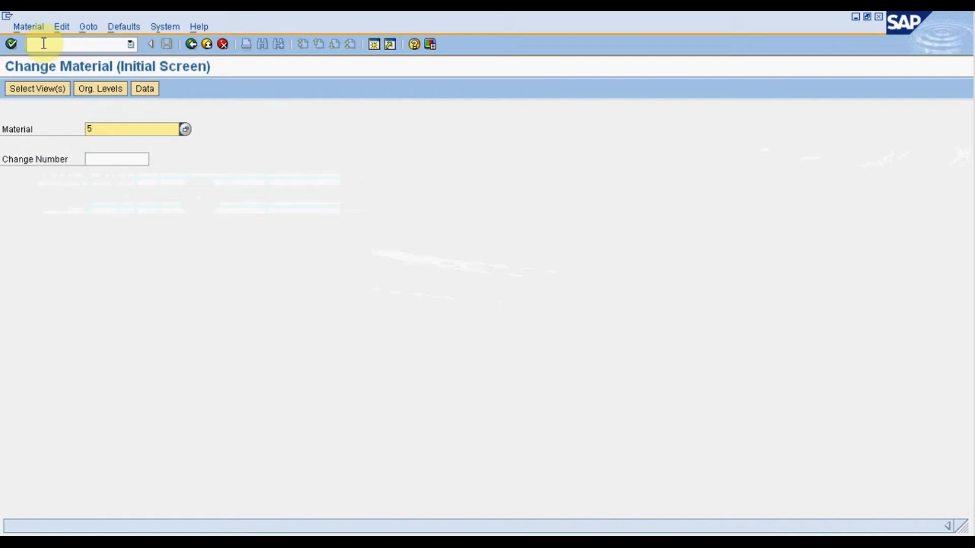
type("38")
key("Return")
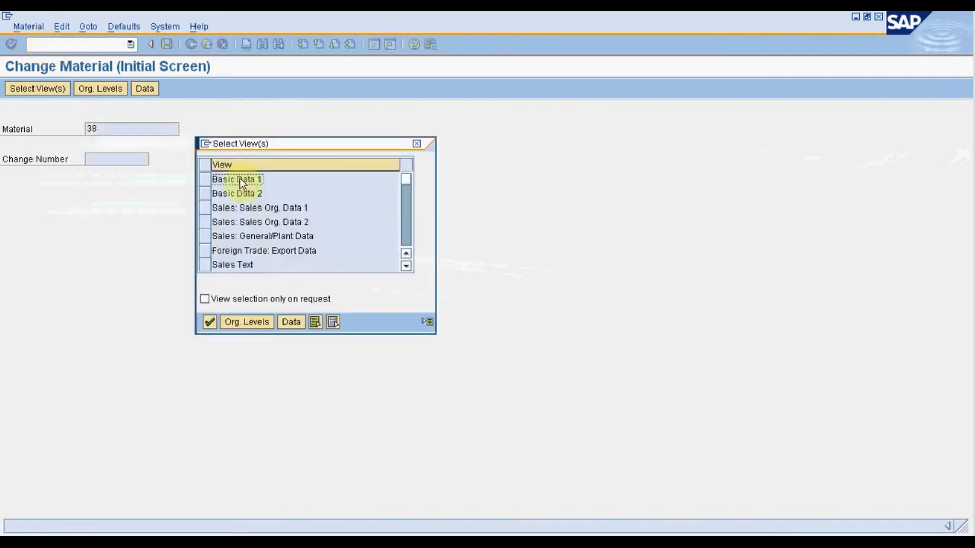
Open the material's Sales Org. Data 1 and 2 views for plant Z101, sales organization 1000 and distribution channel 10.
left_click(204, 208)
left_click(206, 222)
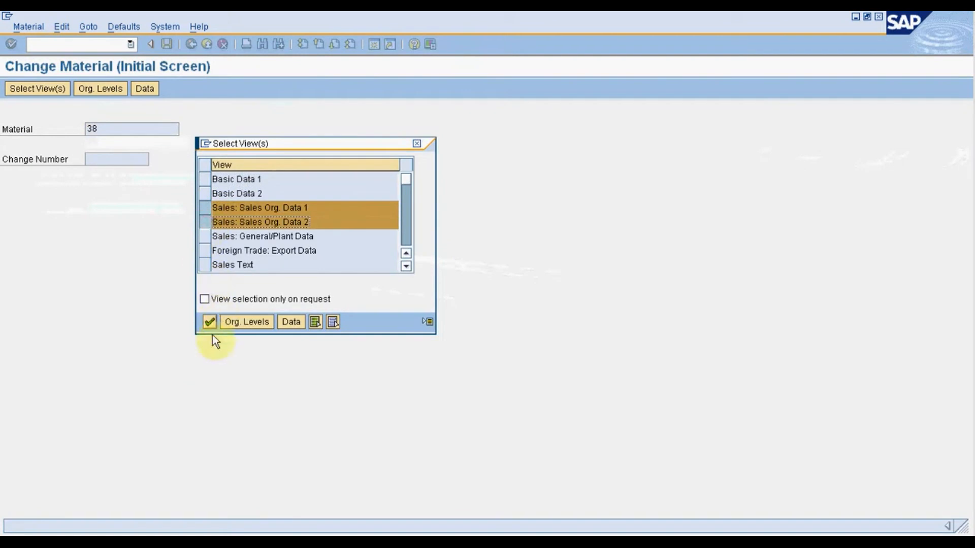
left_click(209, 322)
left_click(210, 162)
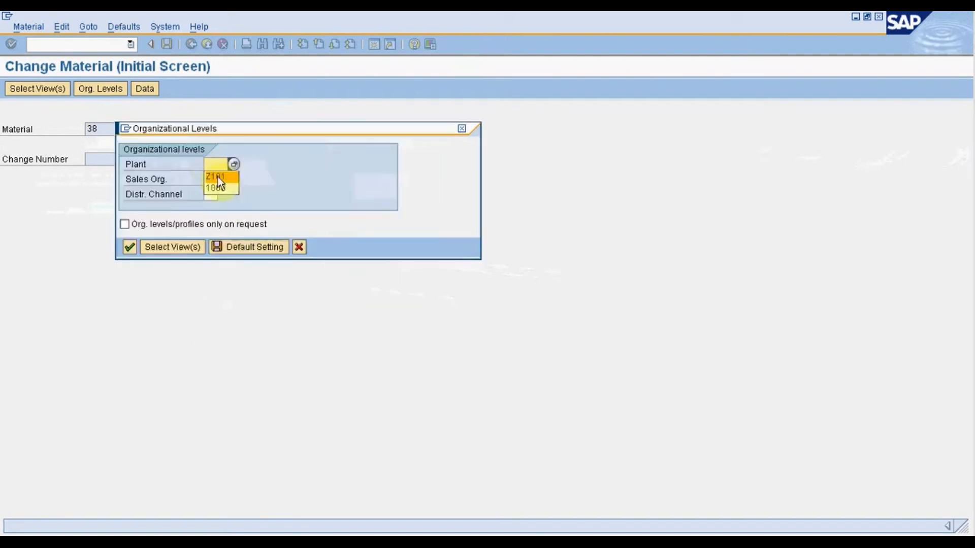
left_click(216, 179)
left_click(216, 180)
left_click(218, 192)
left_click(211, 194)
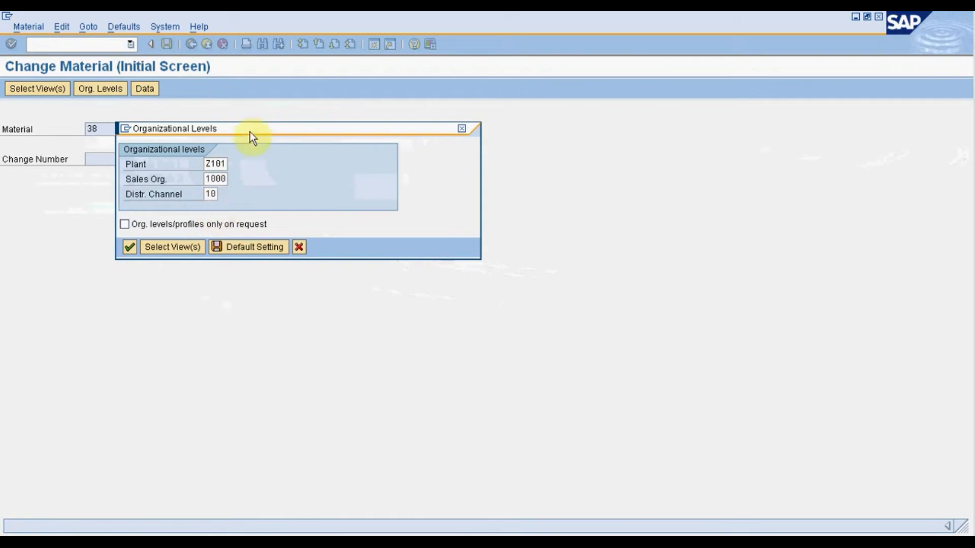
key("Return")
key("Return")
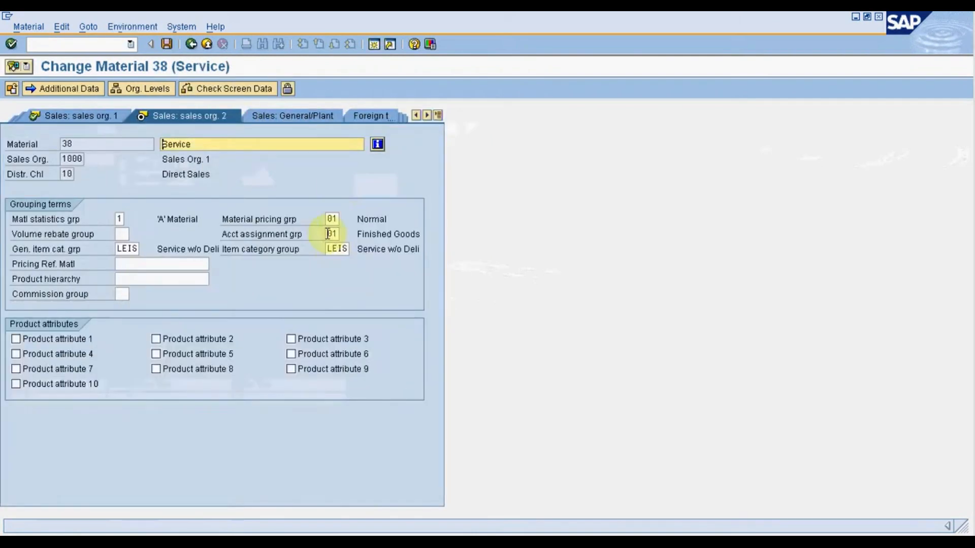
Set the account assignment group of material 38 to 03 Services.
left_click(328, 235)
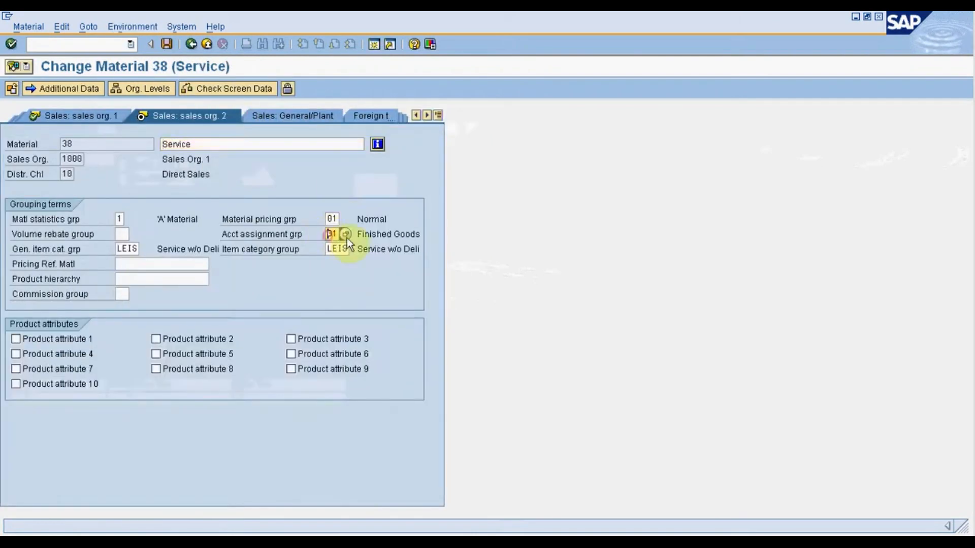
left_click(346, 238)
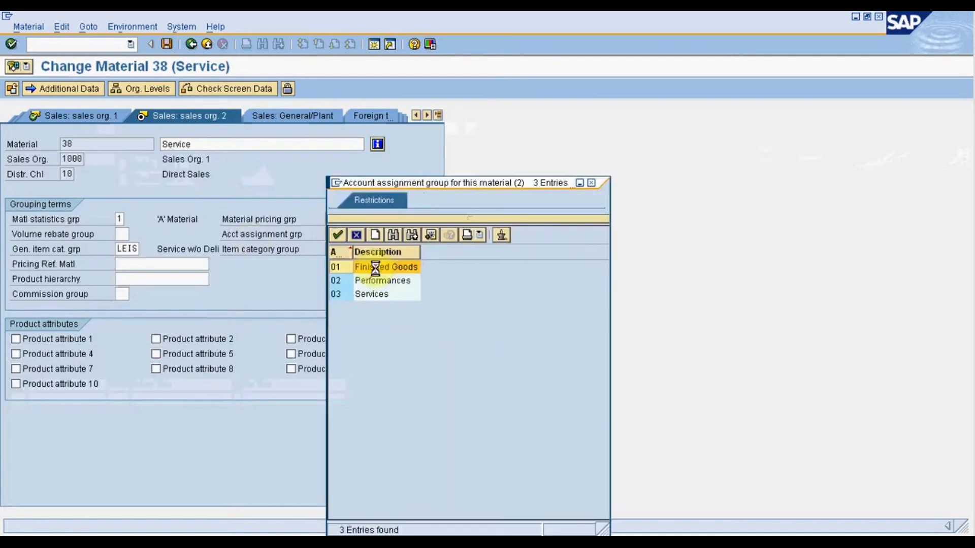
double_click(374, 299)
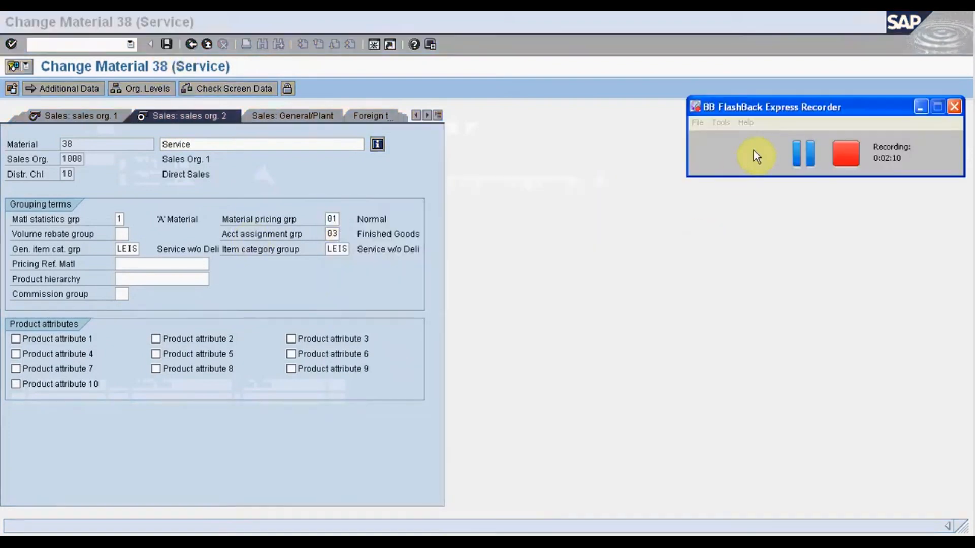
Save the change to material 38, leave the material master and start creating a sales order.
left_click(796, 150)
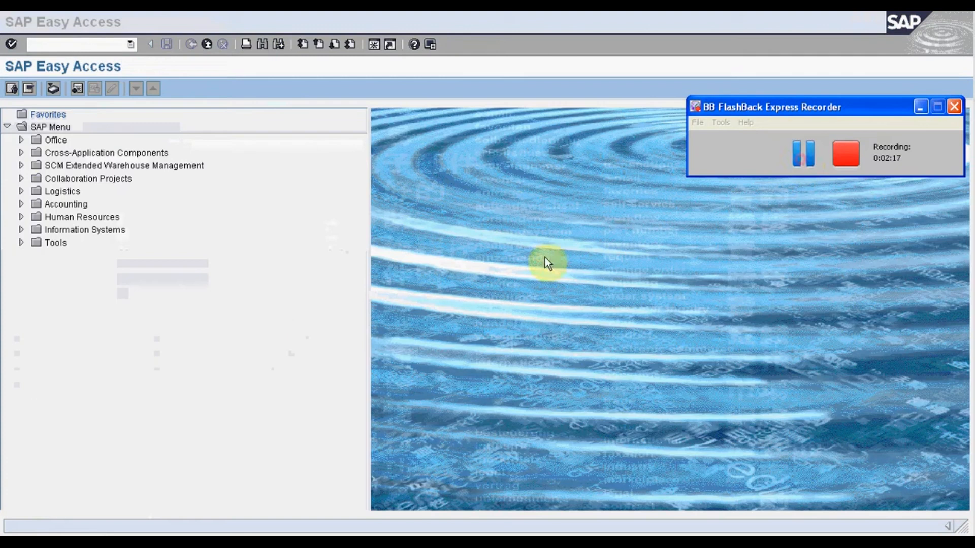
left_click(368, 348)
left_click(54, 49)
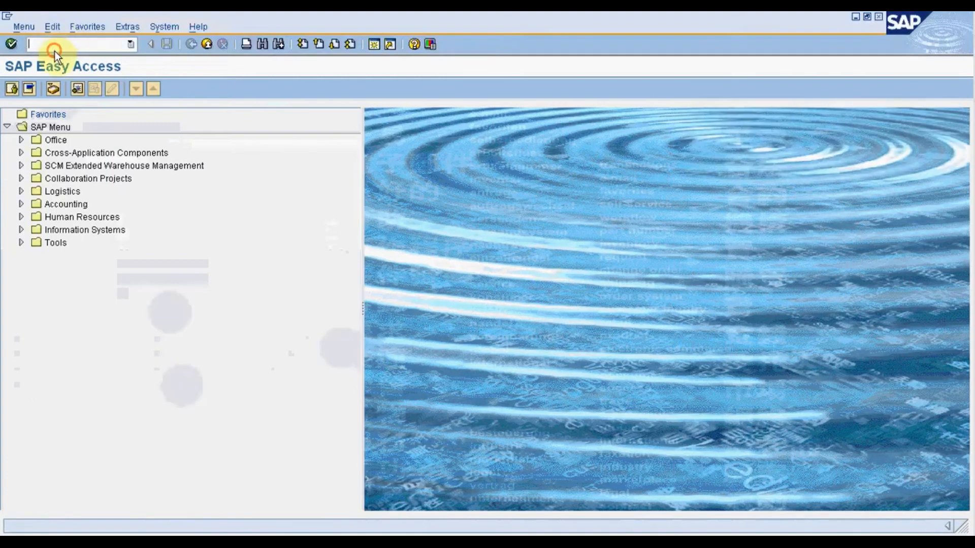
type("va01")
key("Return")
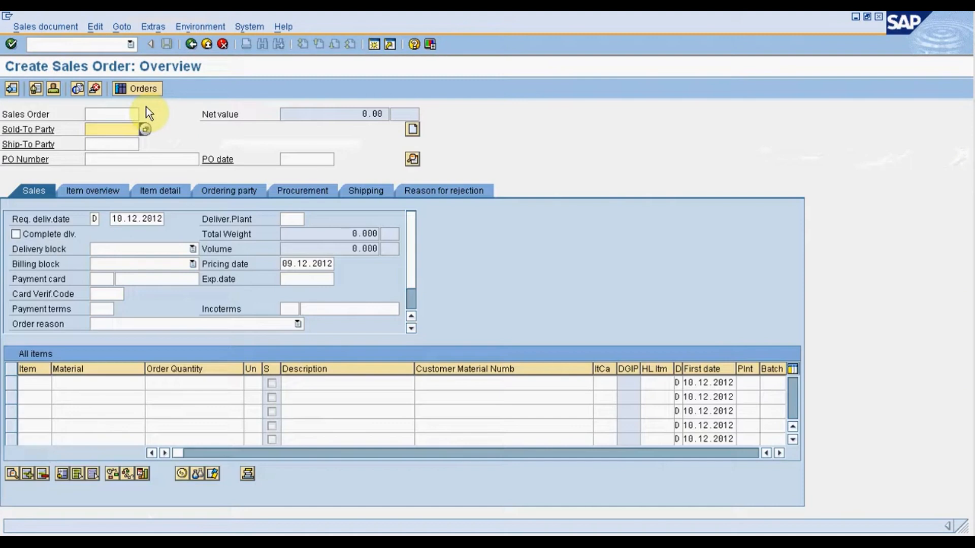
Enter the sold-to party and PO number in the sales order and add material 38 with order quantity 1.
type("16")
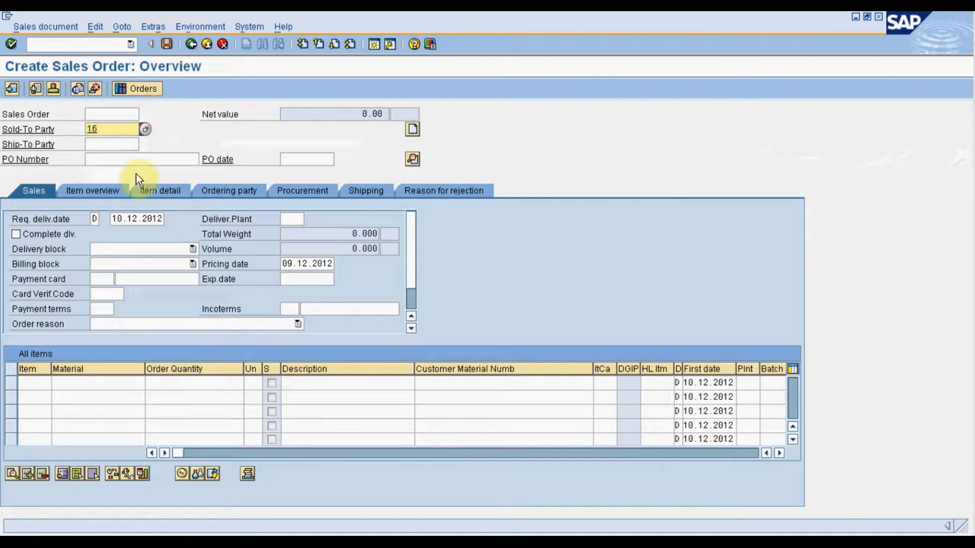
left_click(131, 158)
type("889")
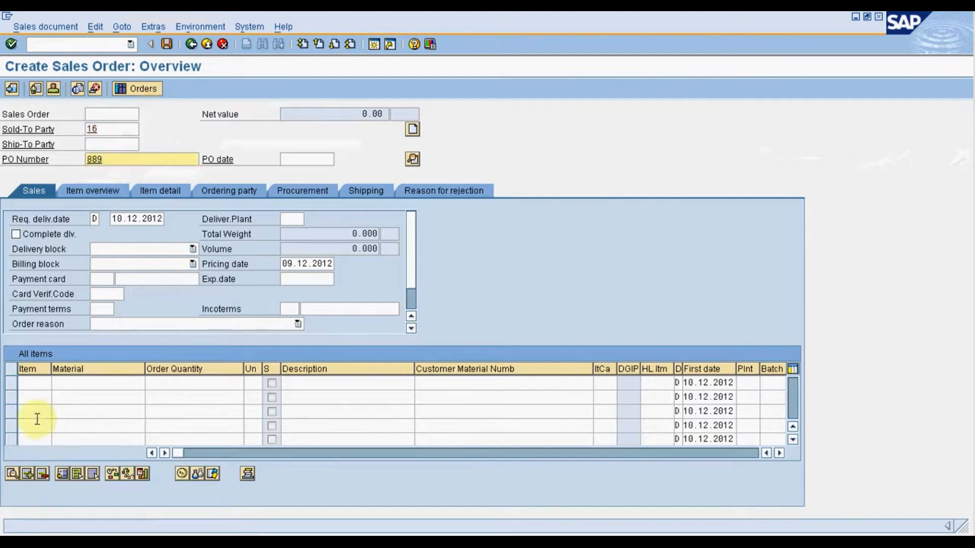
left_click(92, 382)
type("38")
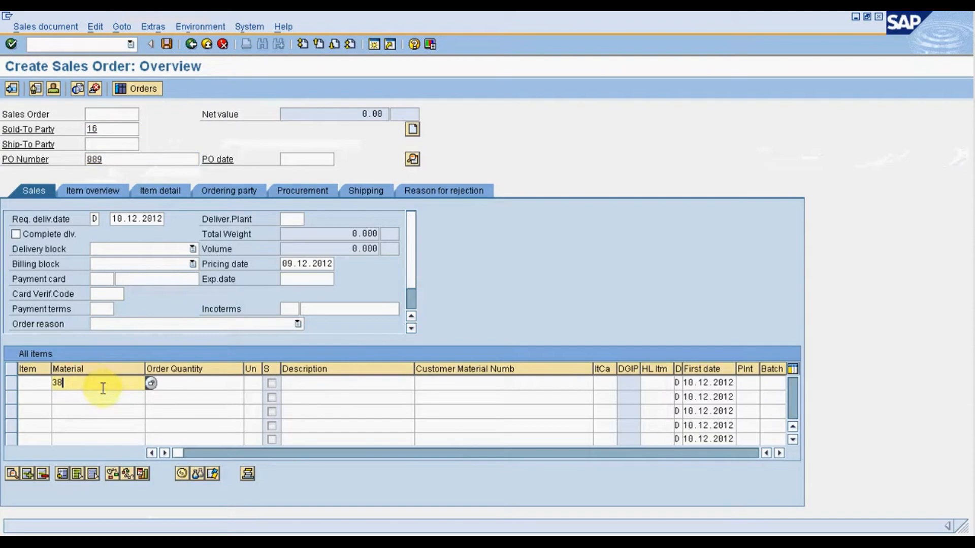
left_click(230, 382)
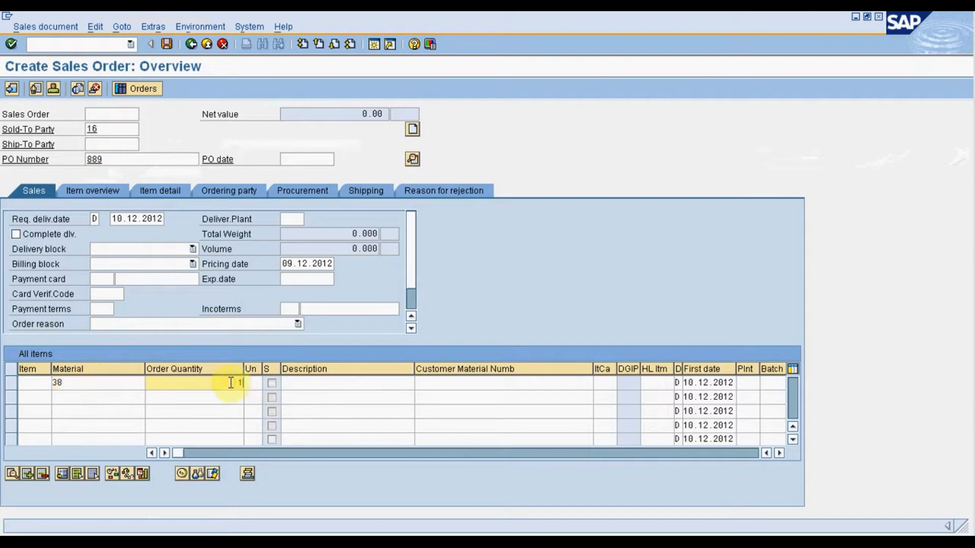
type("1")
key("Return")
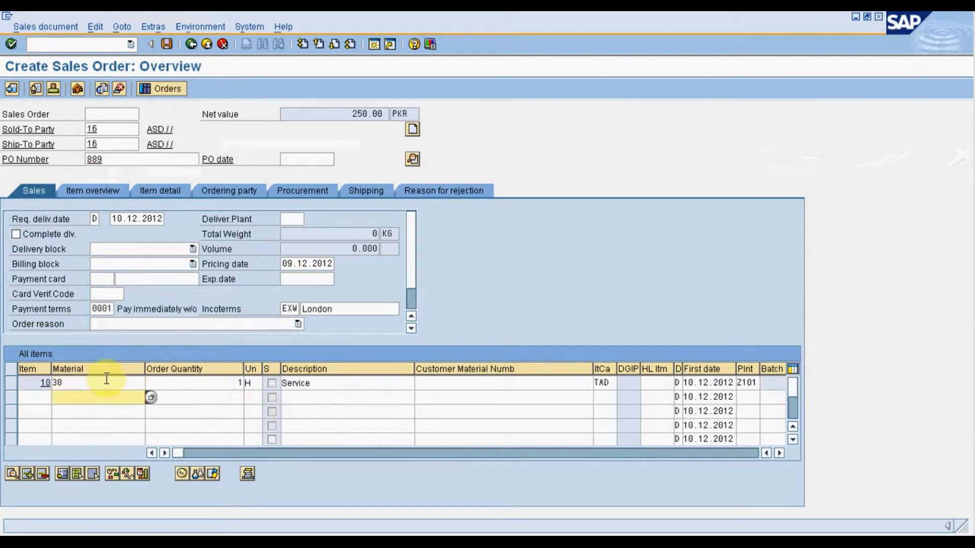
Check the list price in the pricing conditions of the material 38 item and save the sales order.
double_click(106, 383)
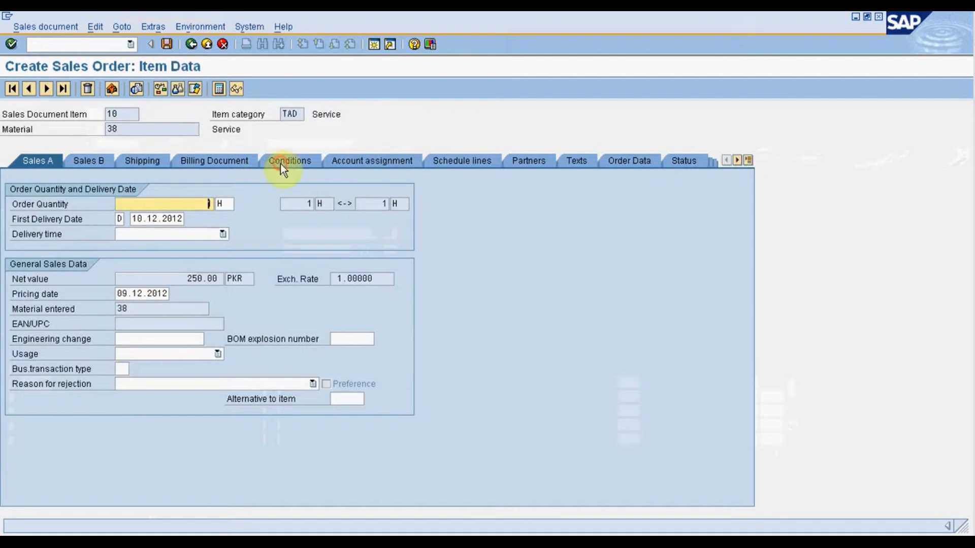
left_click(280, 163)
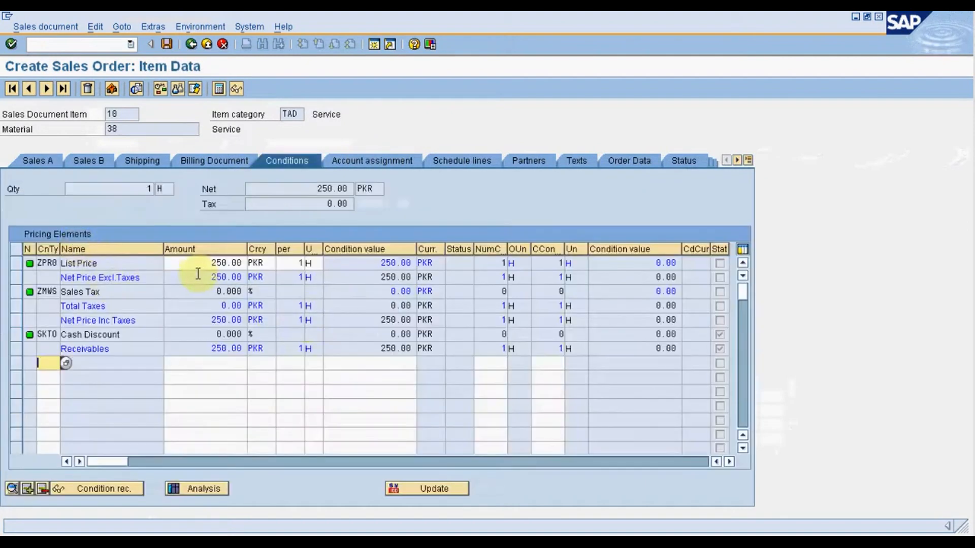
left_click_drag(202, 262, 254, 266)
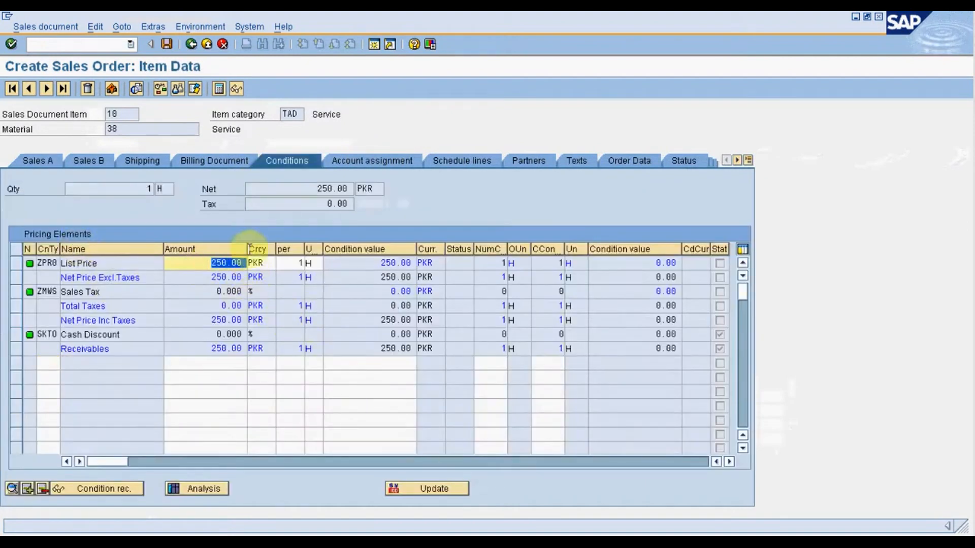
left_click(166, 44)
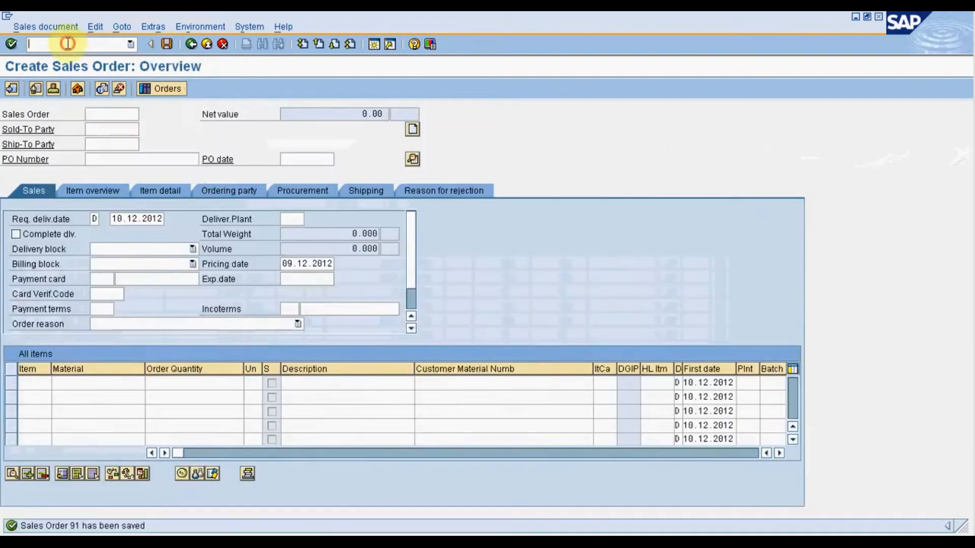
Leave sales order creation and create a billing document for the saved sales order.
left_click(68, 44)
type("/nva")
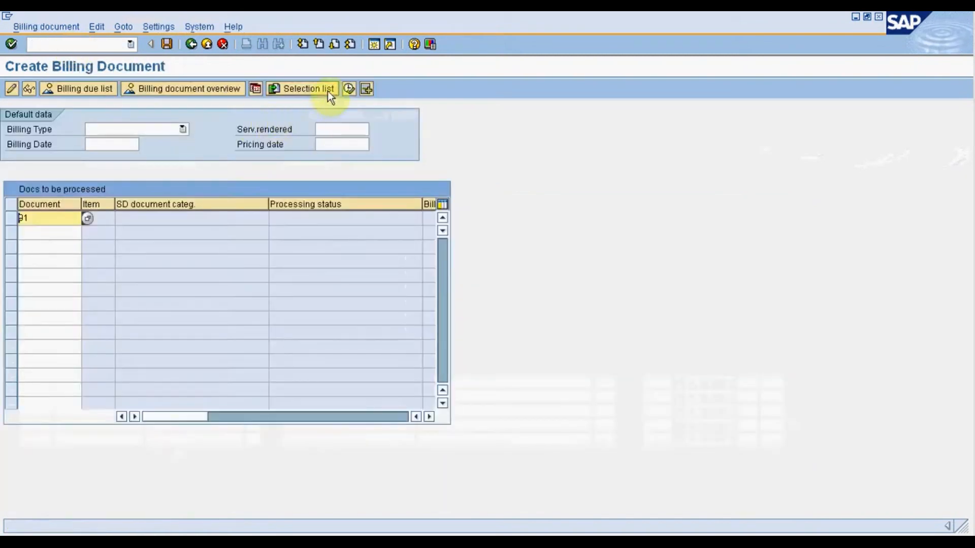
left_click(352, 87)
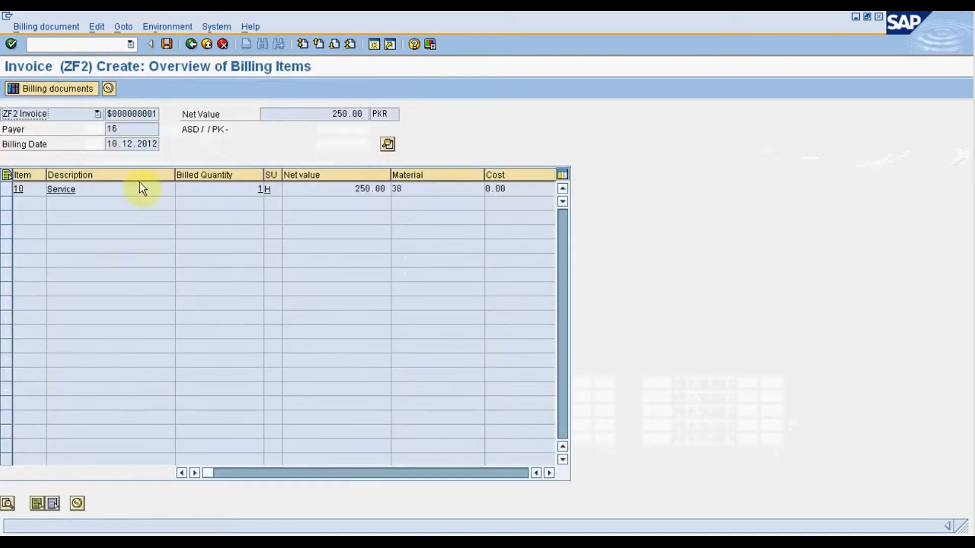
Check the net price in the Service item's pricing conditions and save the invoice.
double_click(136, 185)
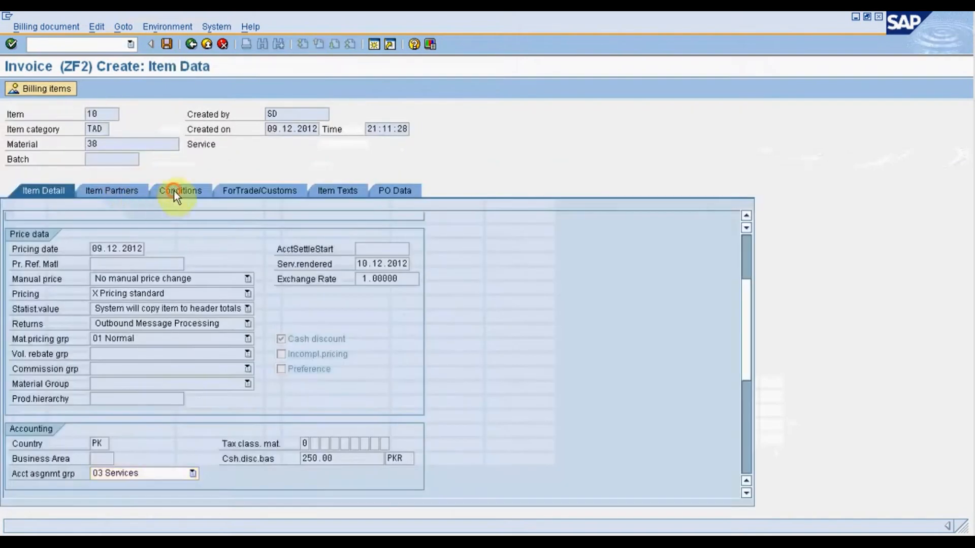
left_click(174, 190)
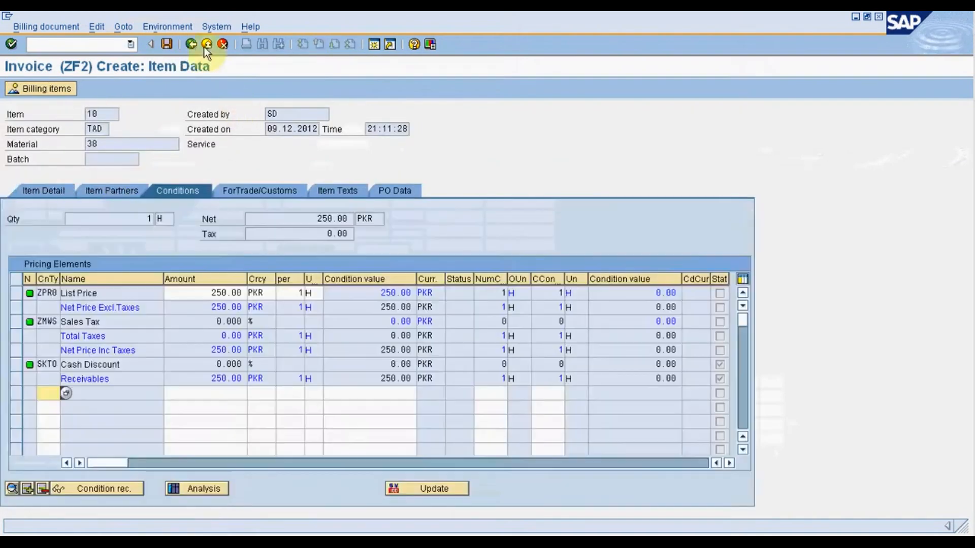
double_click(200, 307)
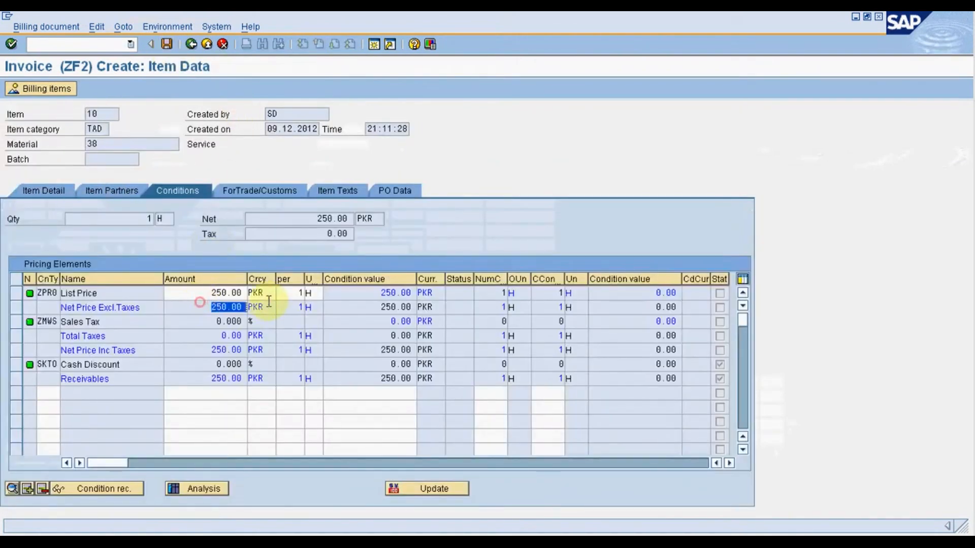
left_click(170, 49)
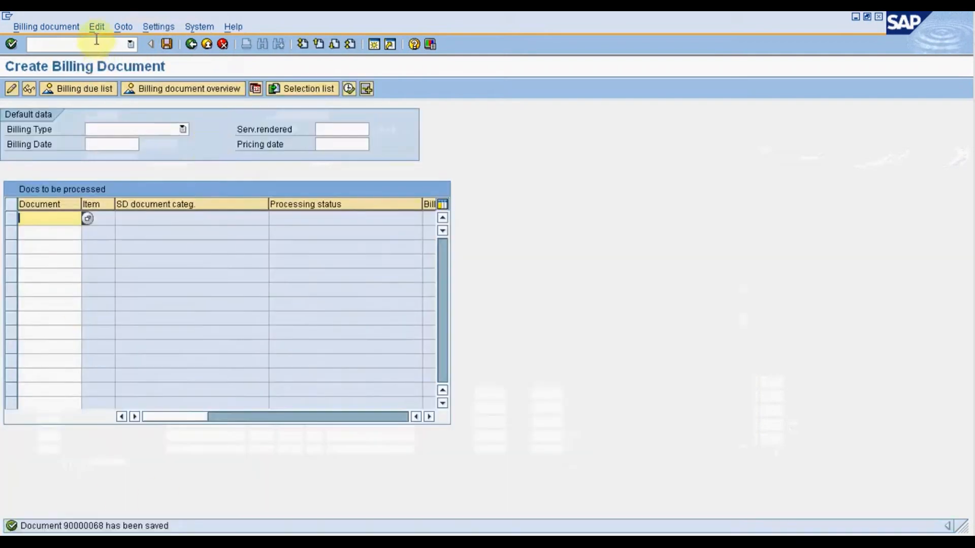
Leave billing document creation and call up the saved invoice with transaction VF02.
left_click(92, 48)
type("/n")
key("Return")
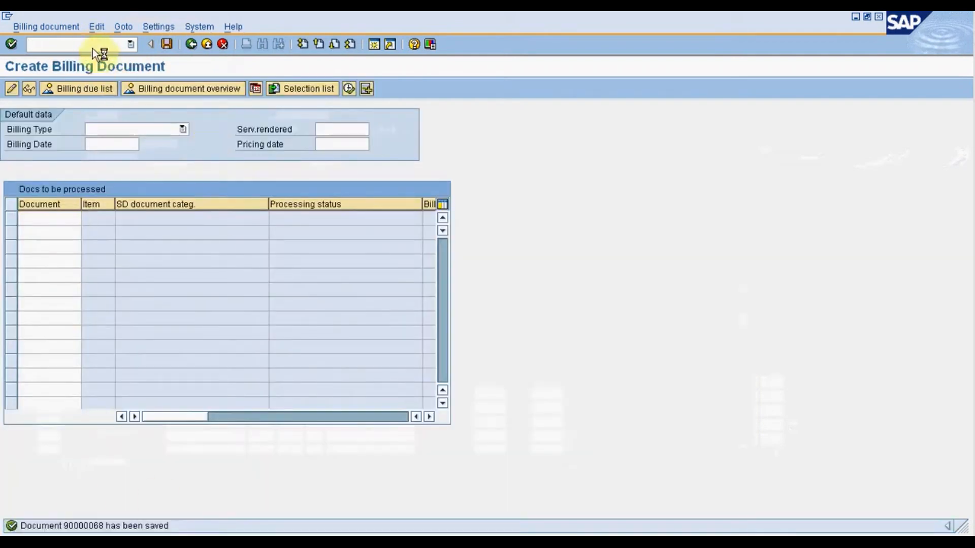
type("vf02")
key("Return")
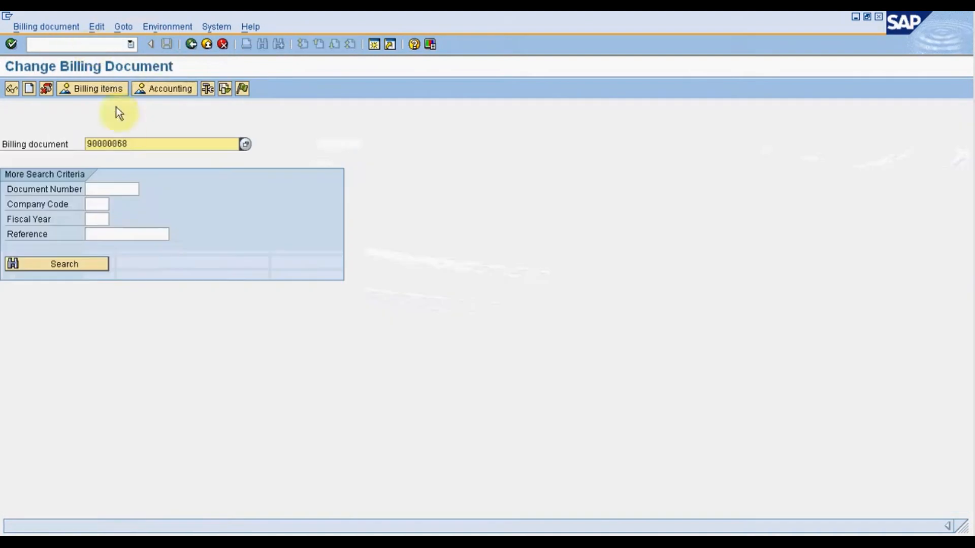
Open the invoice's accounting document and examine the G/L account on the service sale line.
left_click(169, 87)
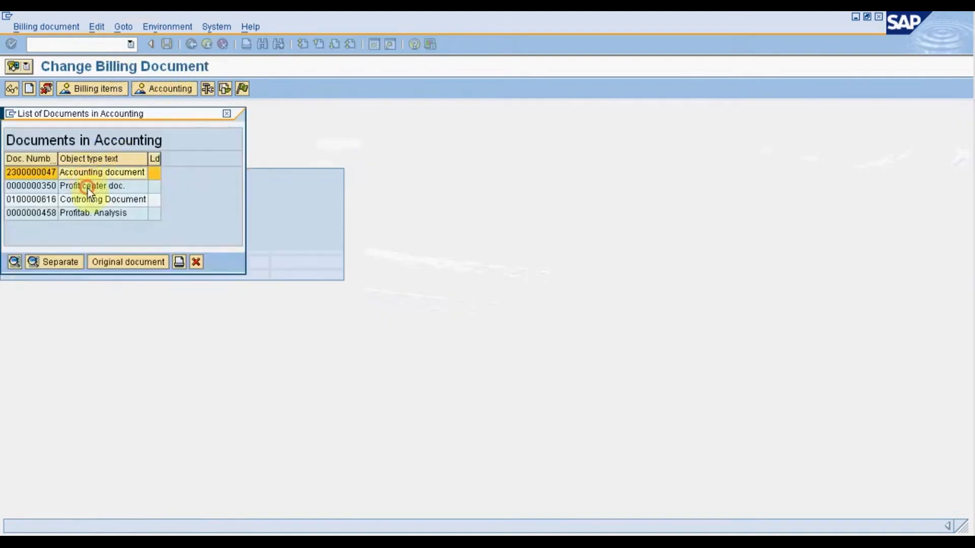
left_click(87, 186)
left_click(88, 200)
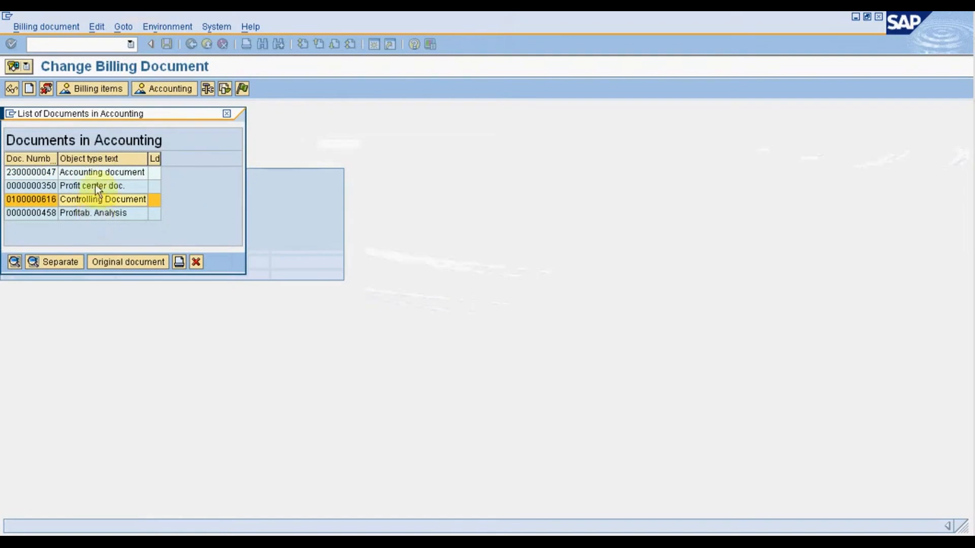
double_click(87, 171)
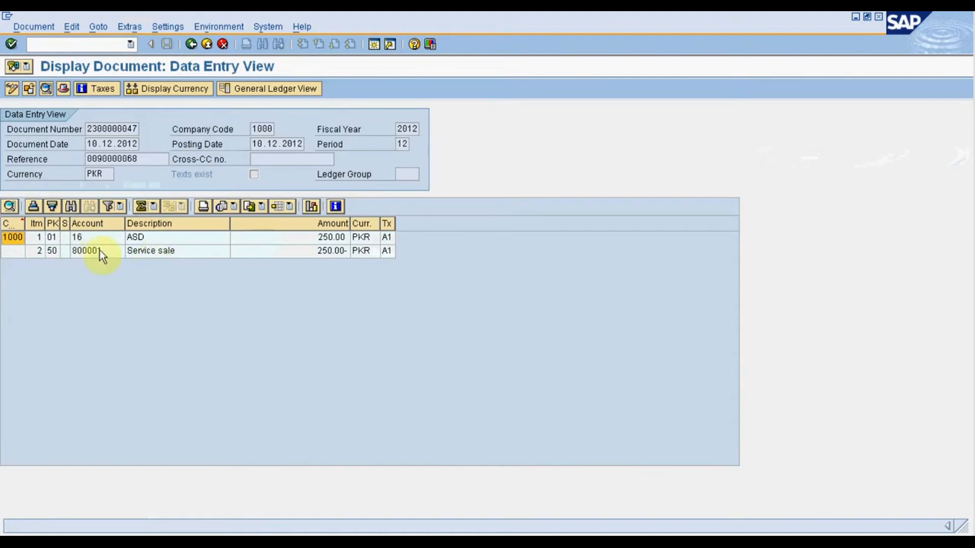
left_click(105, 253)
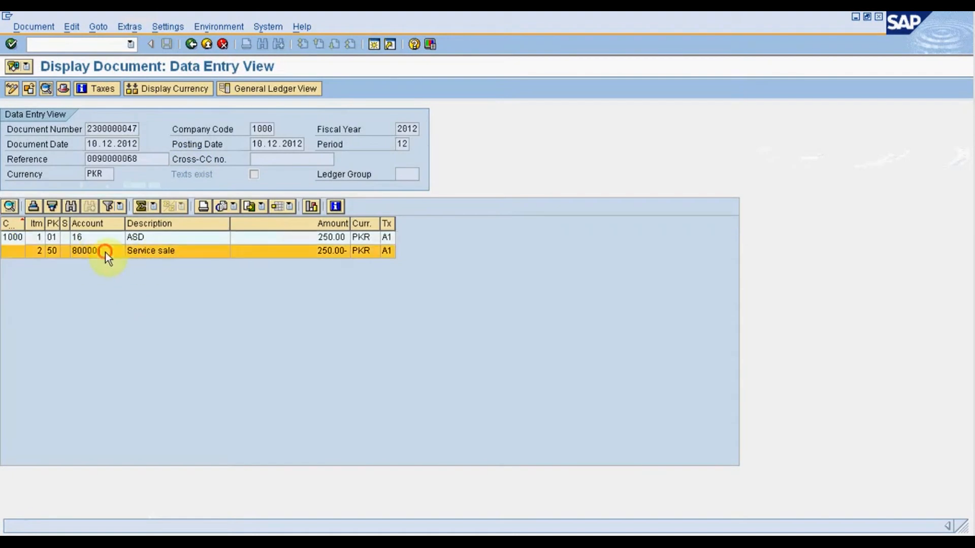
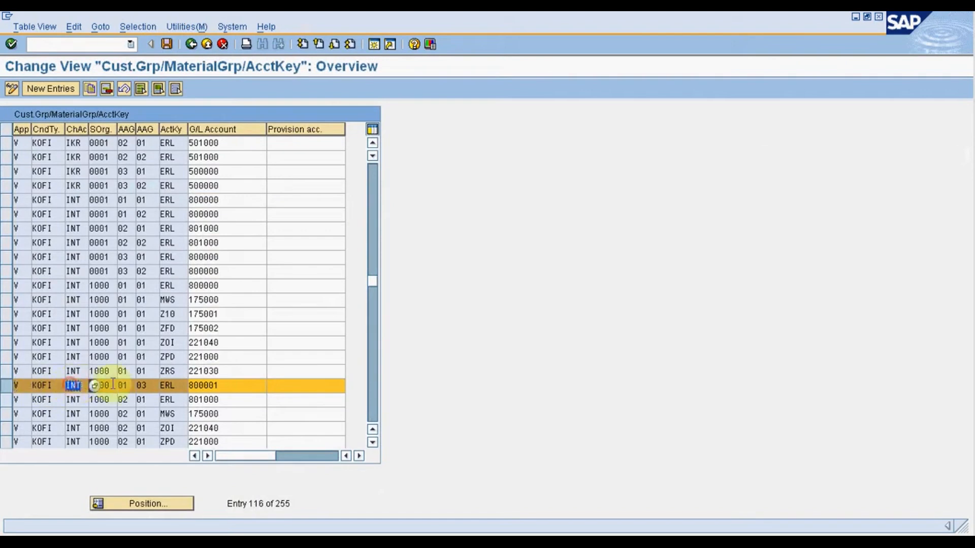
Check the sales organization and customer account assignment group in the account determination entry for material group 03.
left_click_drag(108, 385, 90, 384)
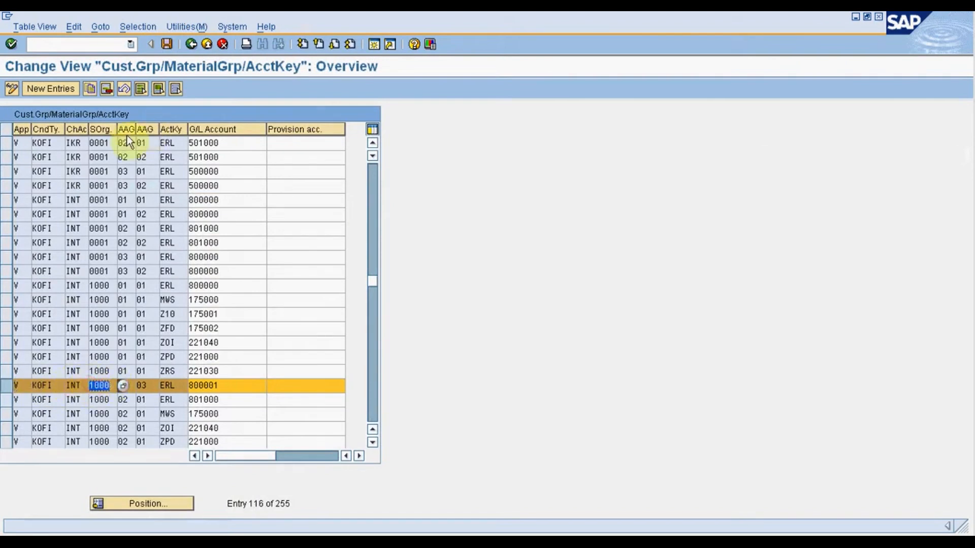
left_click(131, 388)
Switch to the G/L account session, call up transaction XD02 and check the customer's account assignment group in the billing data.
left_click(309, 545)
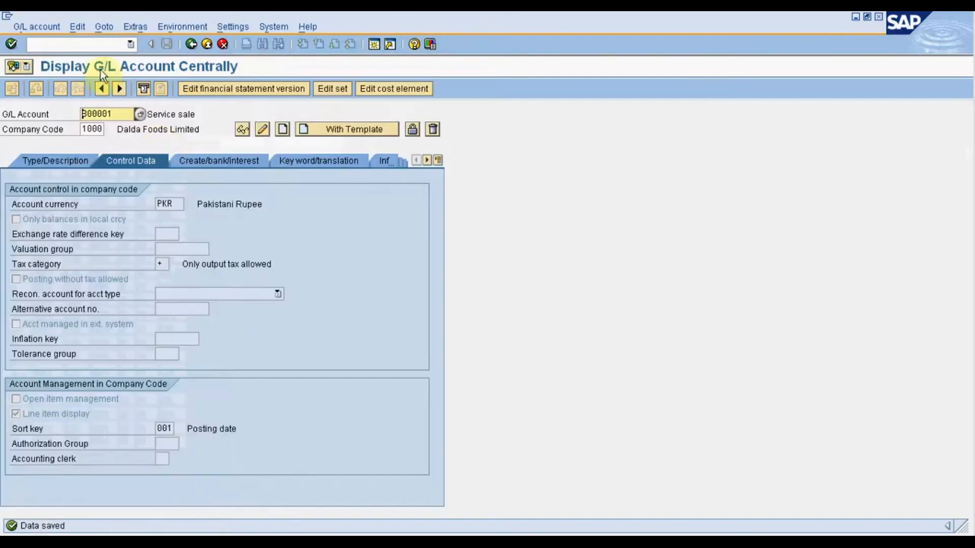
left_click(90, 46)
type("/nxd02")
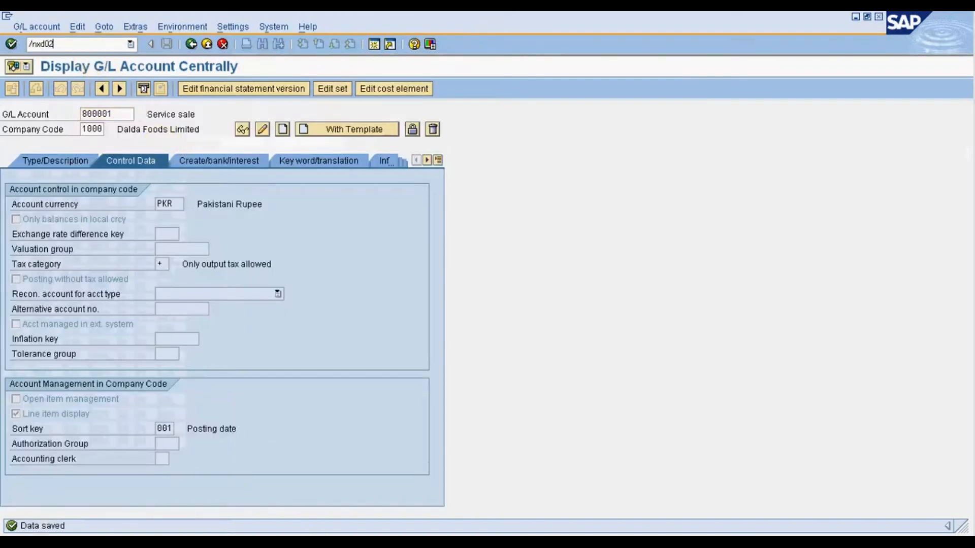
key("Return")
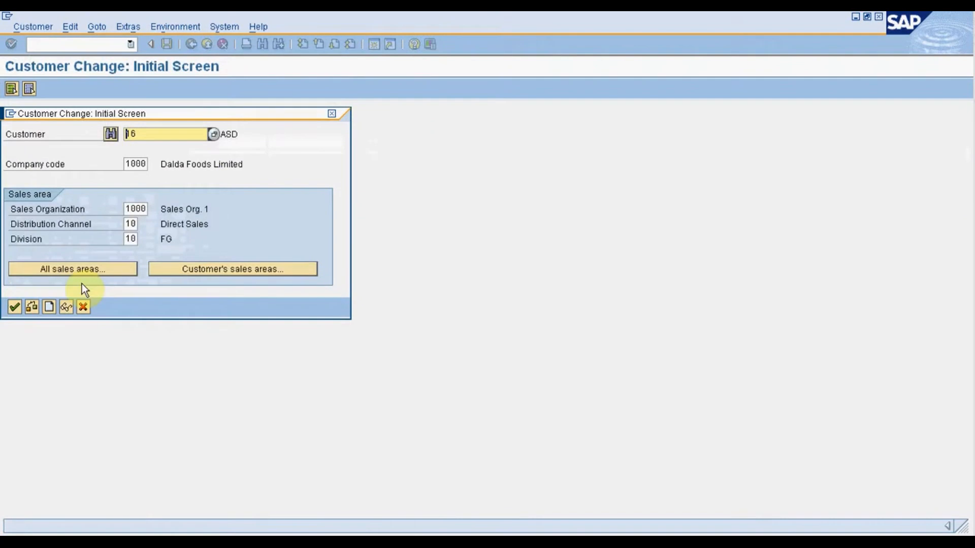
left_click(15, 306)
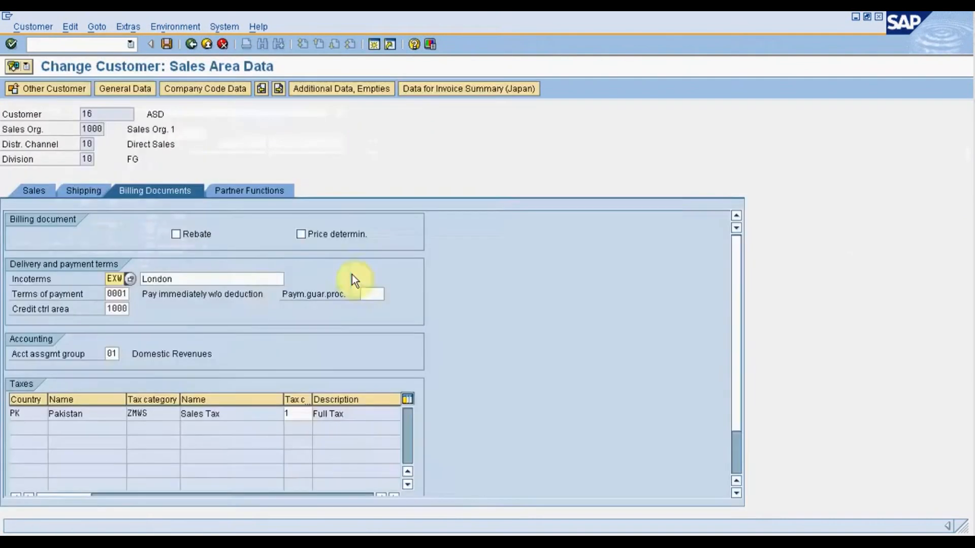
left_click(110, 353)
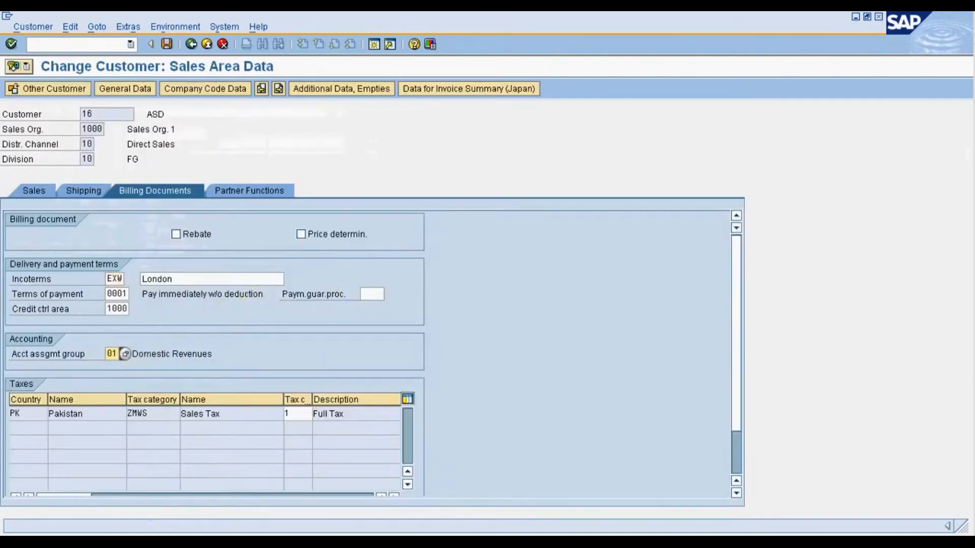
Call up material 38 with transaction MM02 and select its Sales: Sales Org. Data 2 view.
left_click(93, 50)
type("/nmm02")
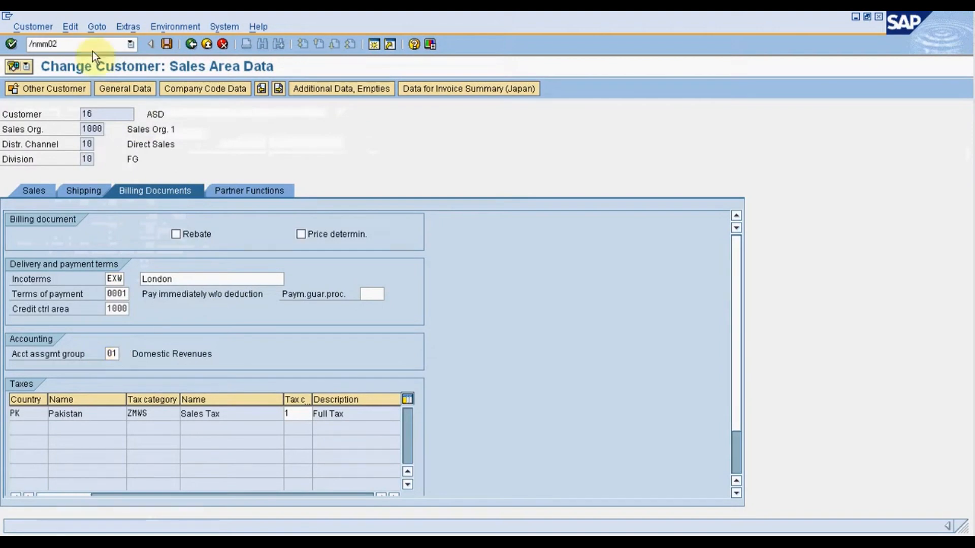
key("Return")
key("Return")
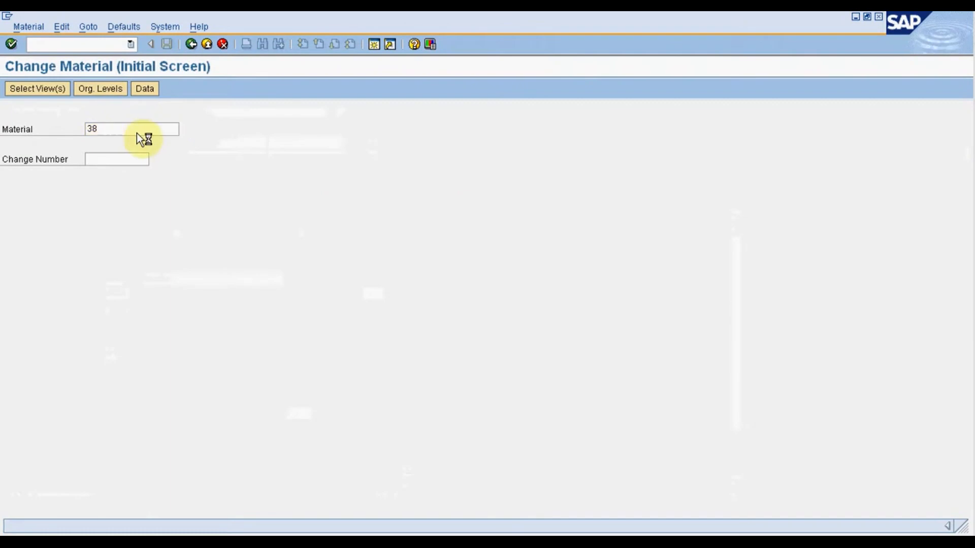
left_click(204, 222)
left_click(208, 321)
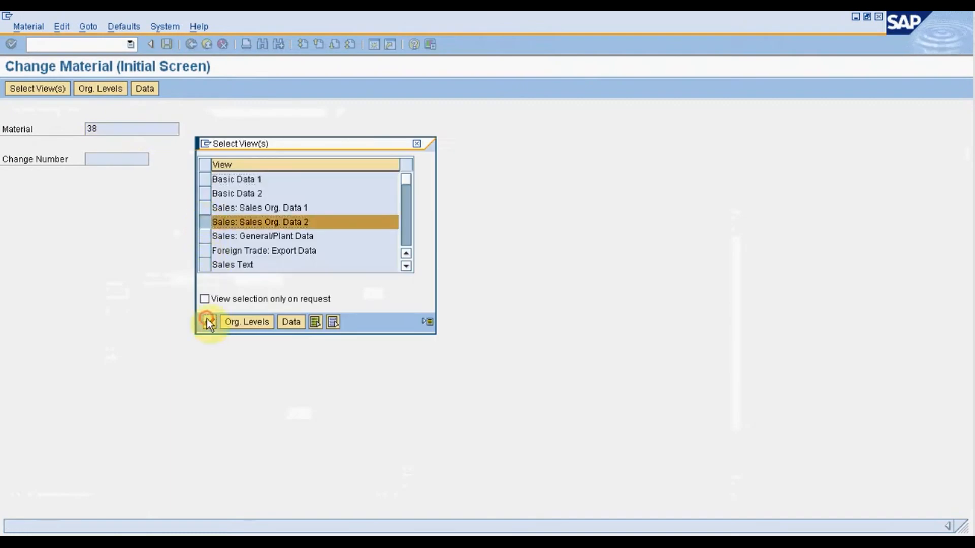
Enter plant Z101, sales organization 1000 and distribution channel 10, and check the Service material's account assignment group.
key("space")
key("Down")
key("Return")
key("Tab")
key("space")
key("Down")
key("Return")
key("Tab")
key("space")
key("Down")
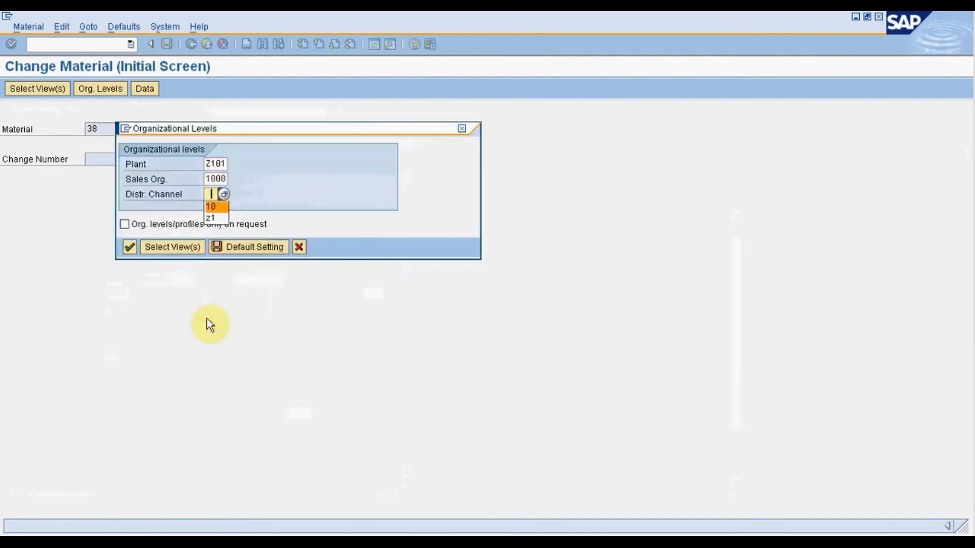
key("Return")
key("Return")
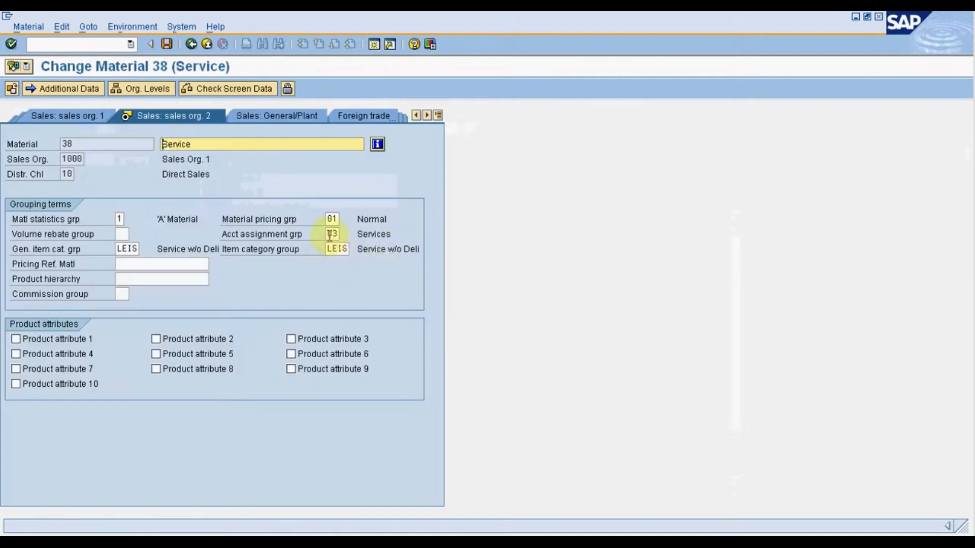
left_click(329, 235)
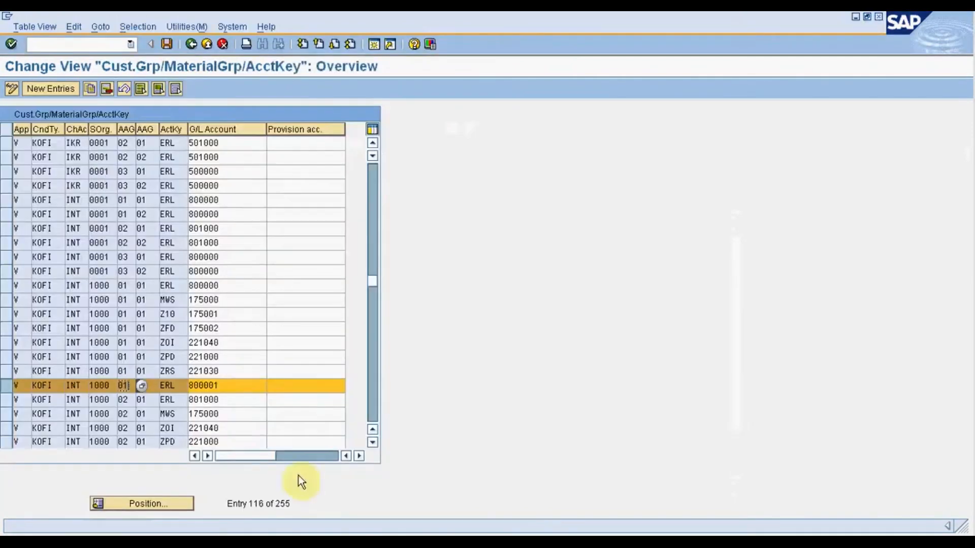
Compare the account key and G/L account of the service revenue determination entry with the customer and service sale lines in the accounting document.
left_click(177, 384)
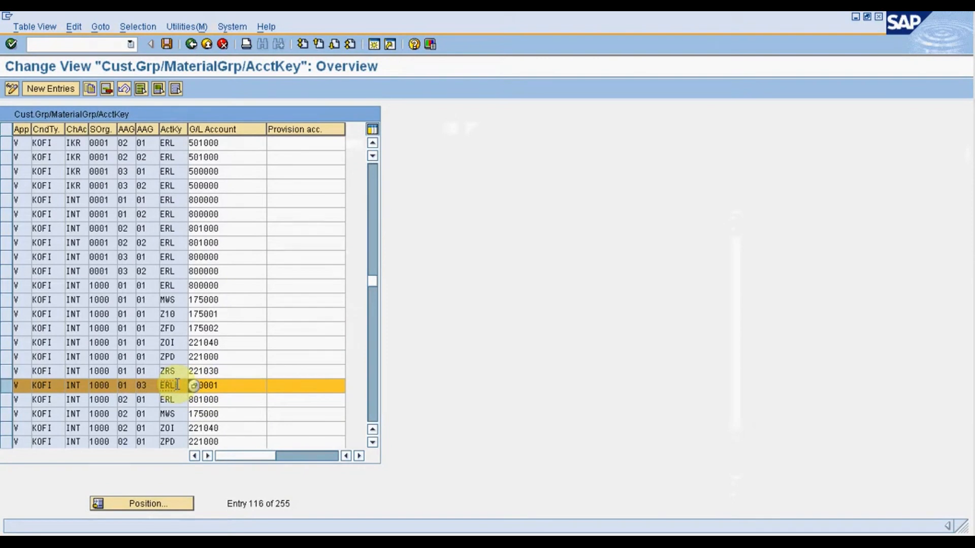
left_click(217, 386)
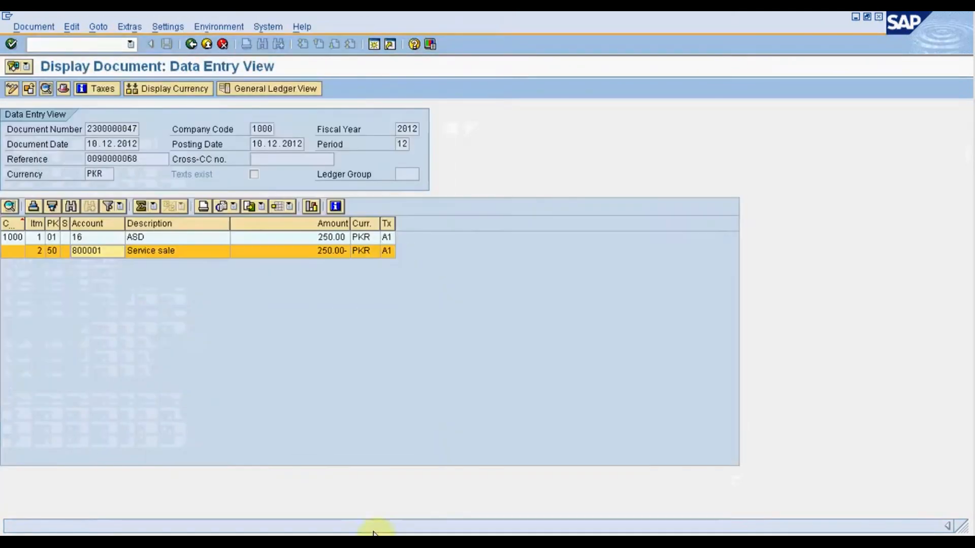
left_click(93, 236)
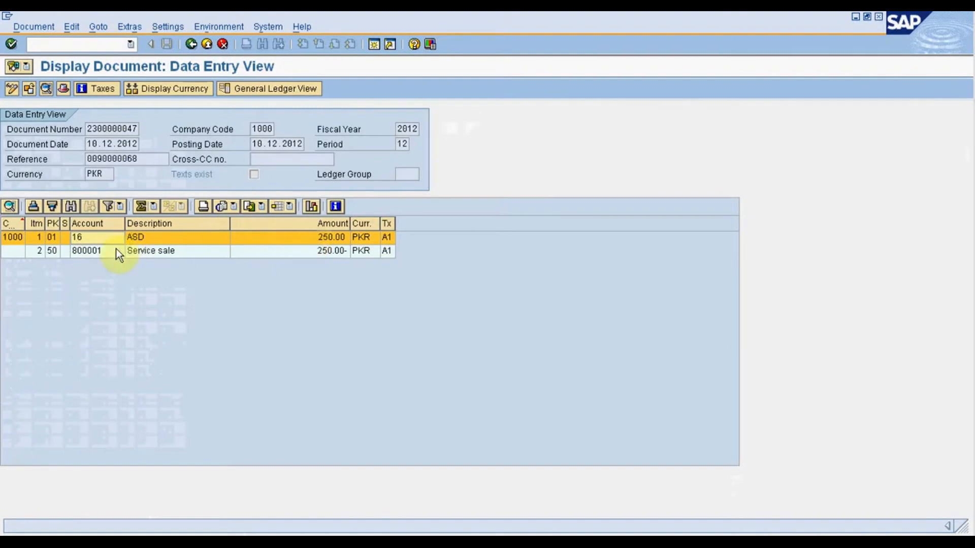
left_click(152, 253)
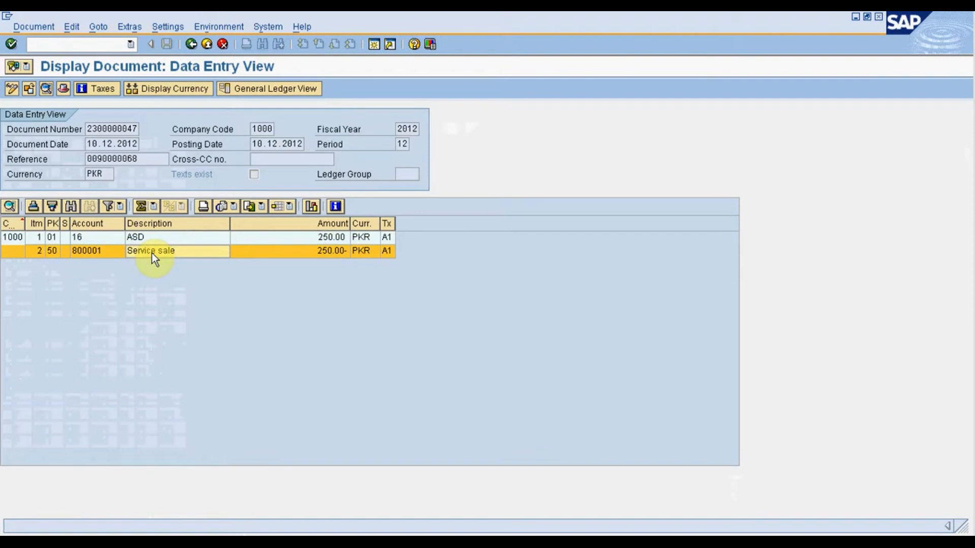